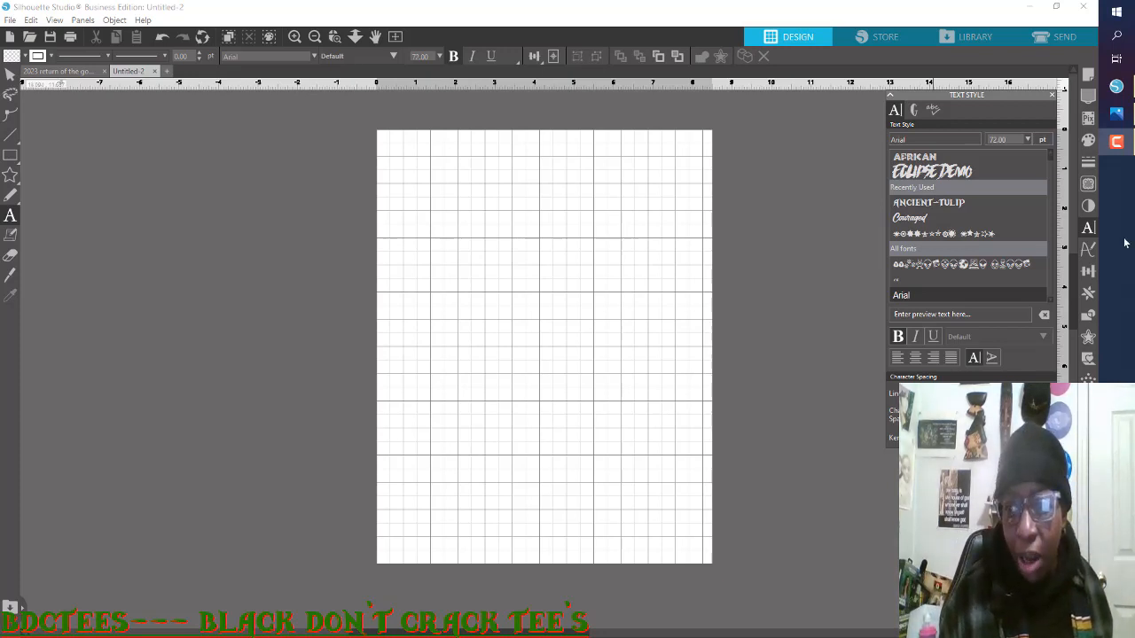
Step: Examine the RETURN OF THE GODS hoodie mockup image enlarged beside the blank page, and close it
left_click(1122, 115)
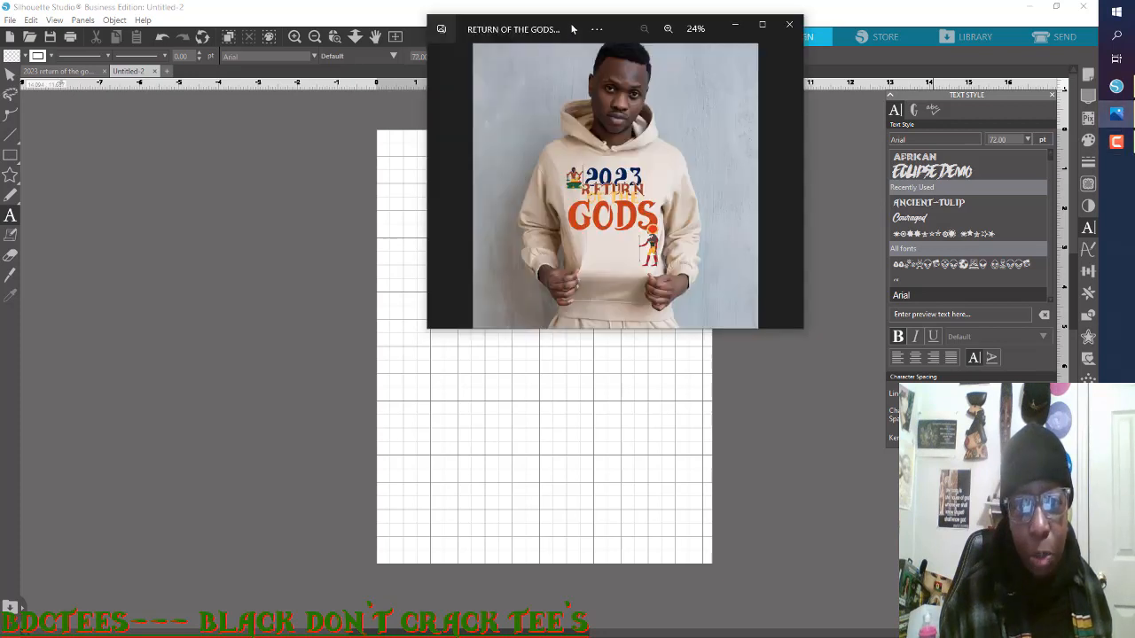
left_click_drag(572, 28, 862, 55)
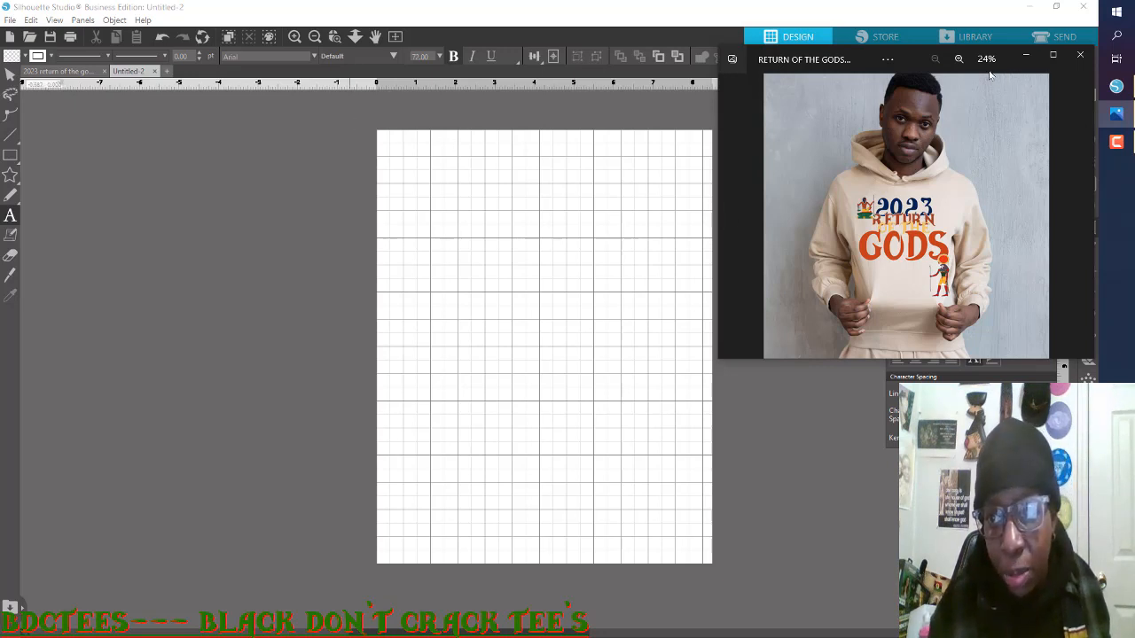
left_click(958, 58)
left_click(959, 59)
left_click(958, 58)
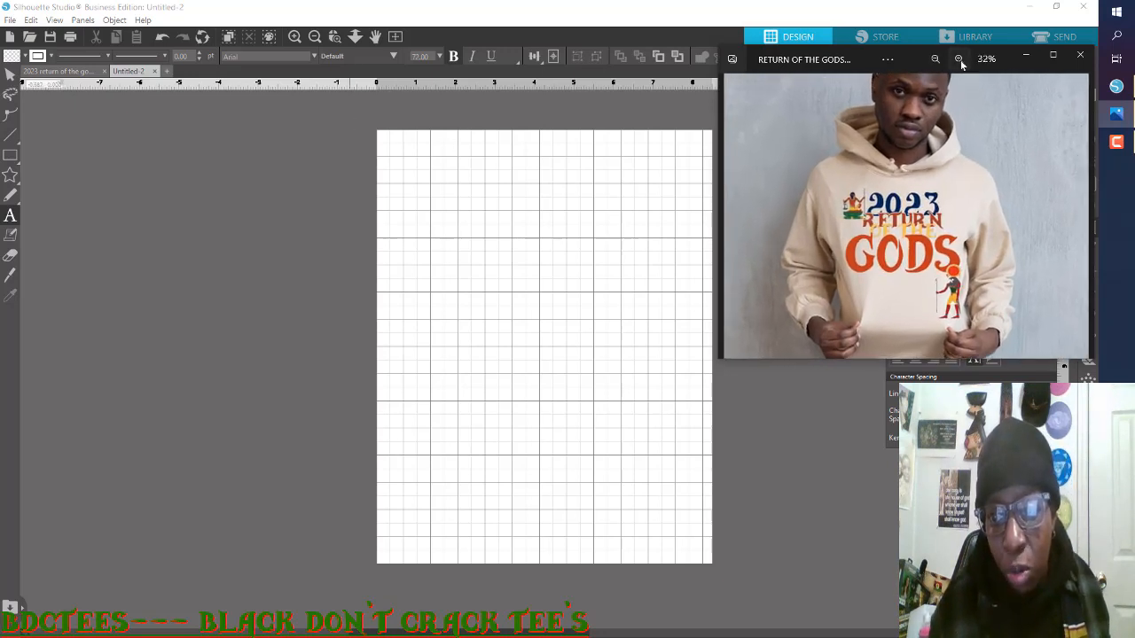
left_click(959, 59)
left_click(958, 59)
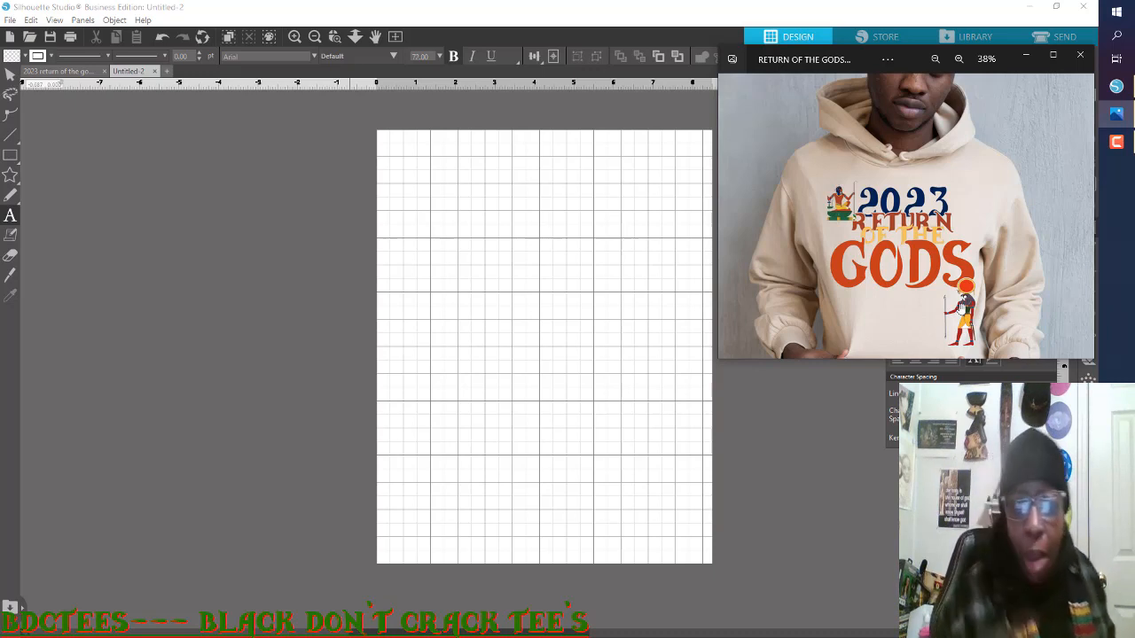
left_click(1081, 57)
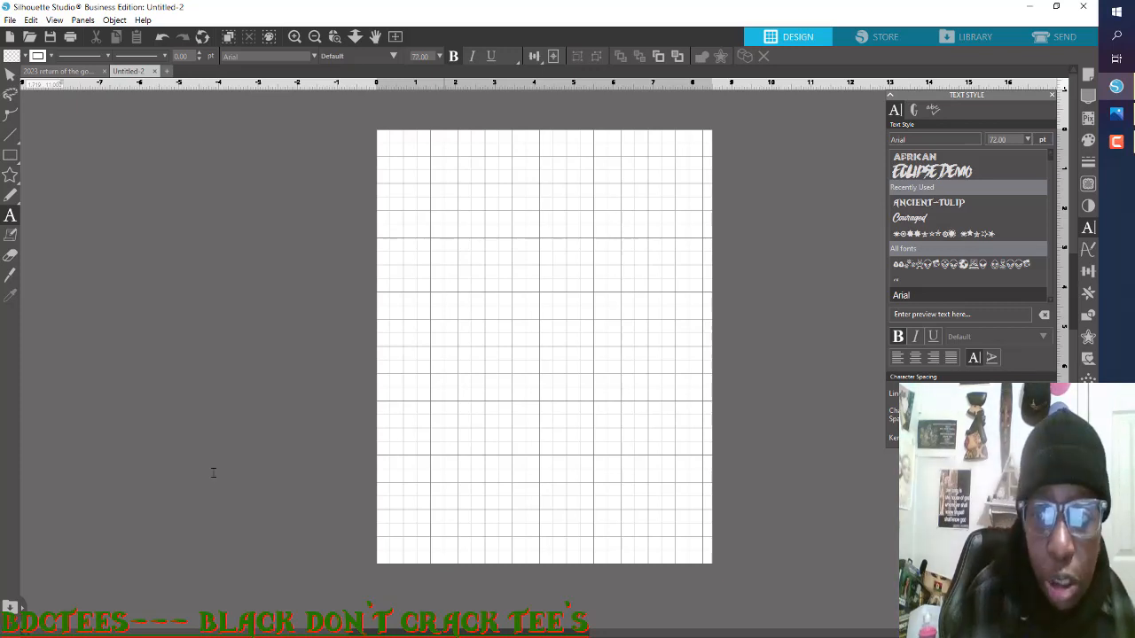
left_click(10, 175)
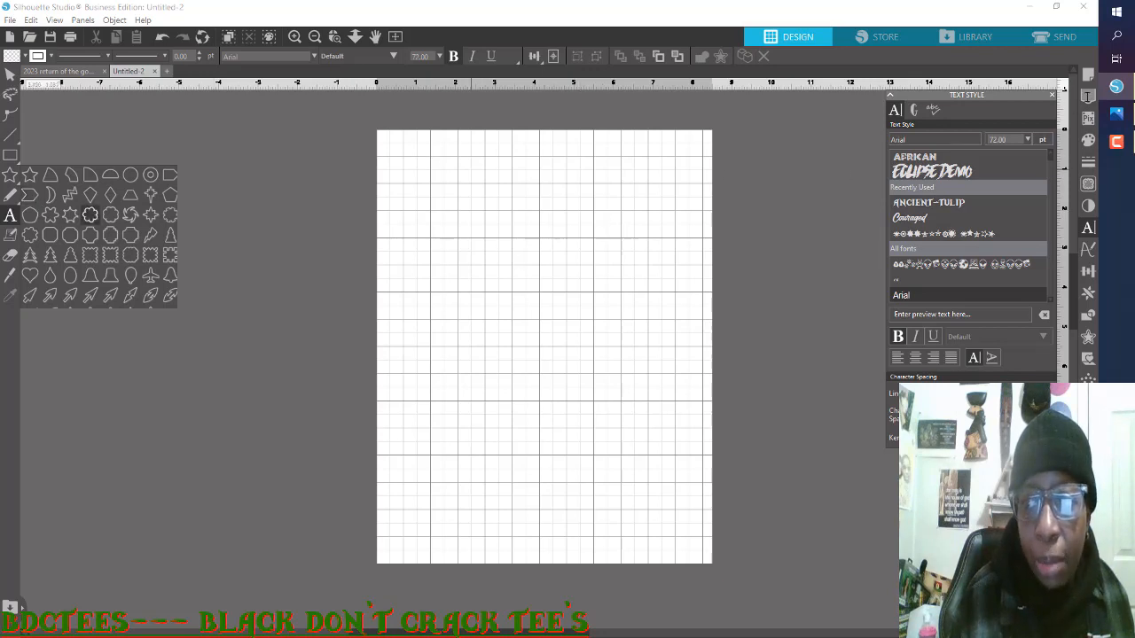
left_click(1089, 80)
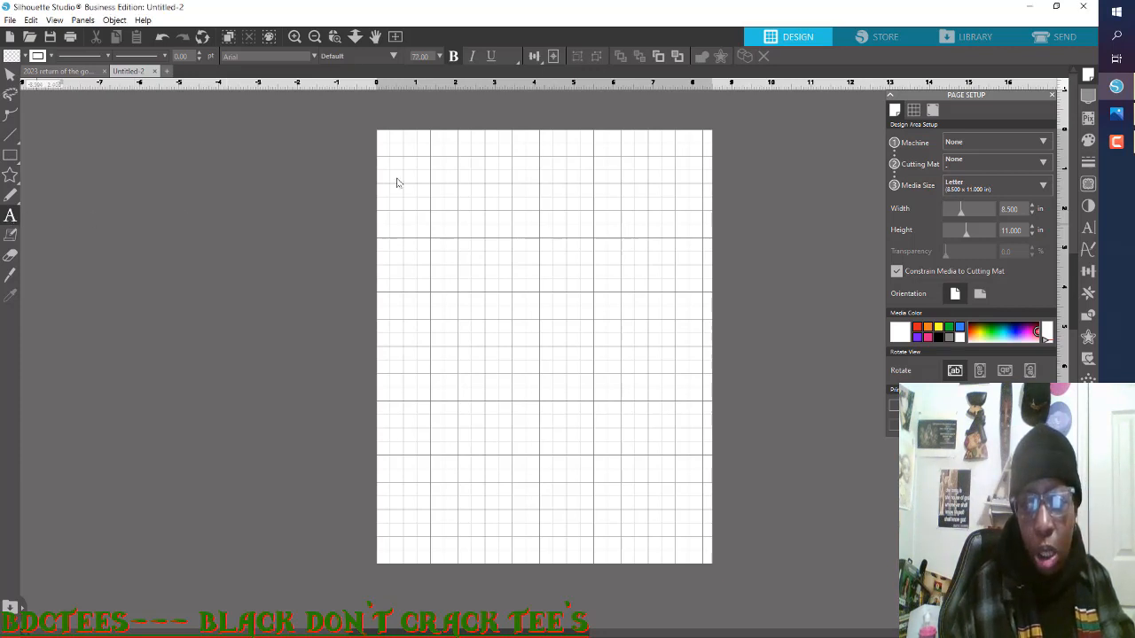
Step: Set the text style to the Ancient-Tulip font at 80 pt
left_click(1088, 230)
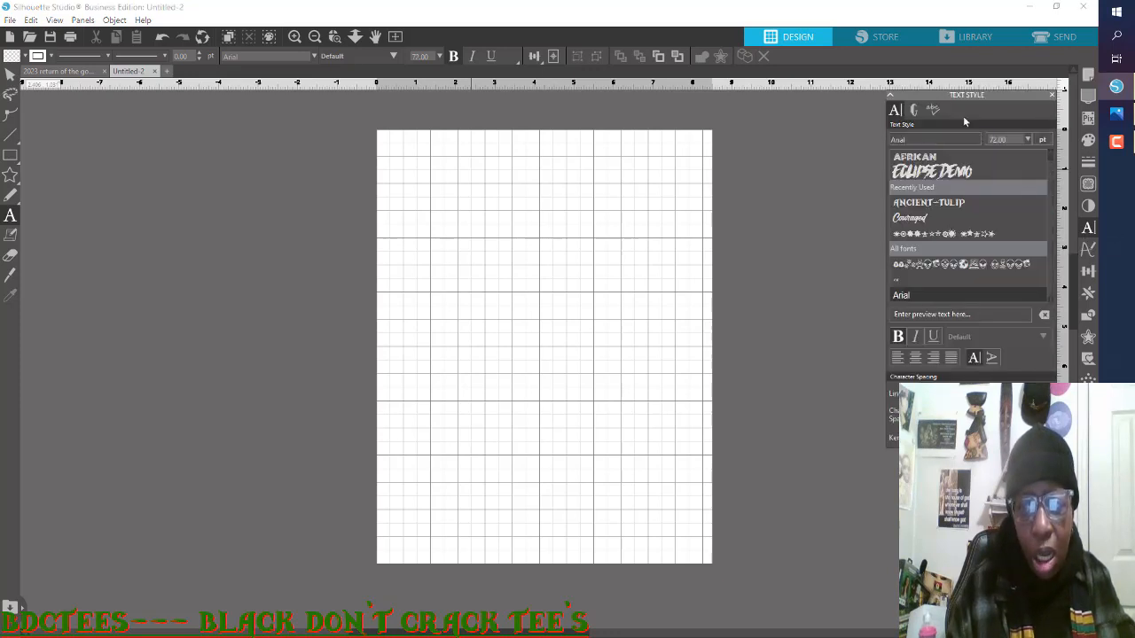
left_click(948, 208)
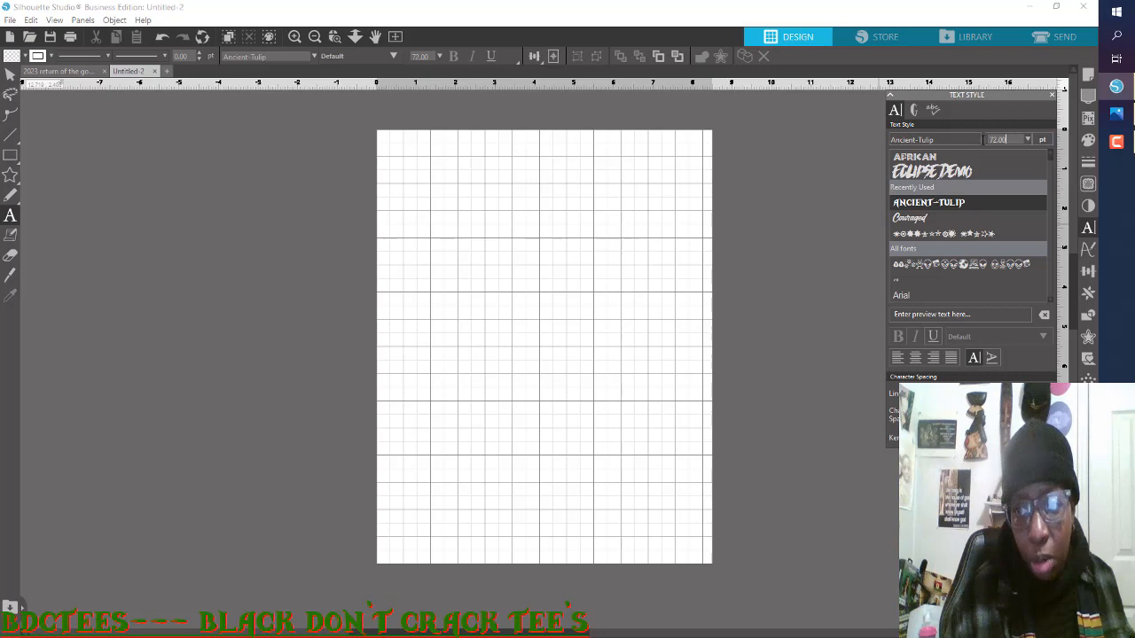
left_click_drag(1007, 140, 949, 144)
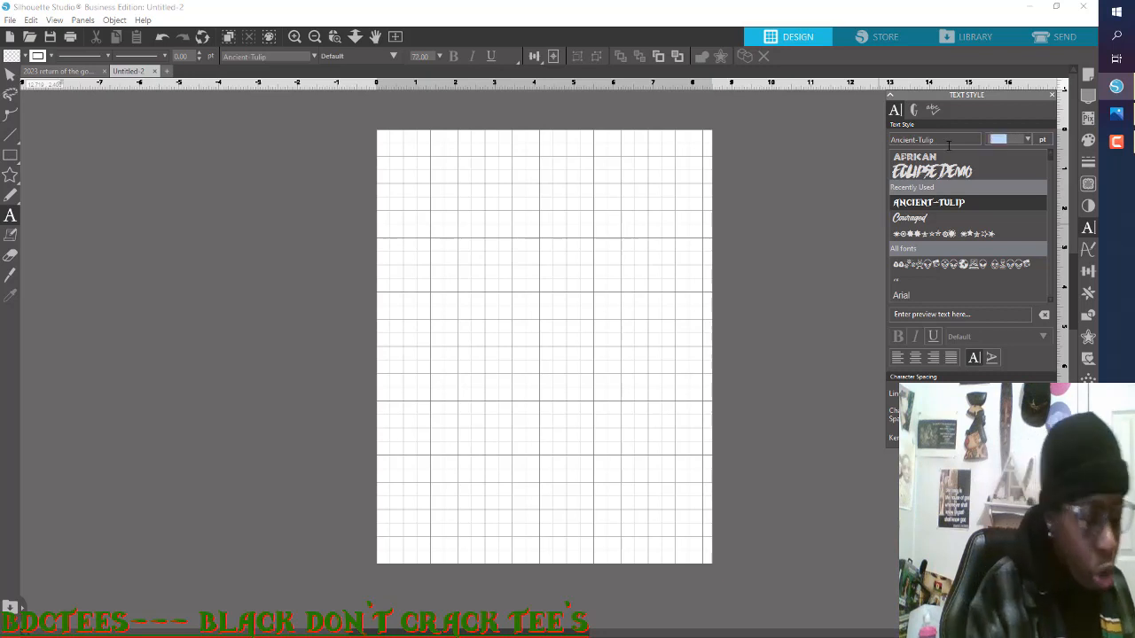
key("BackSpace")
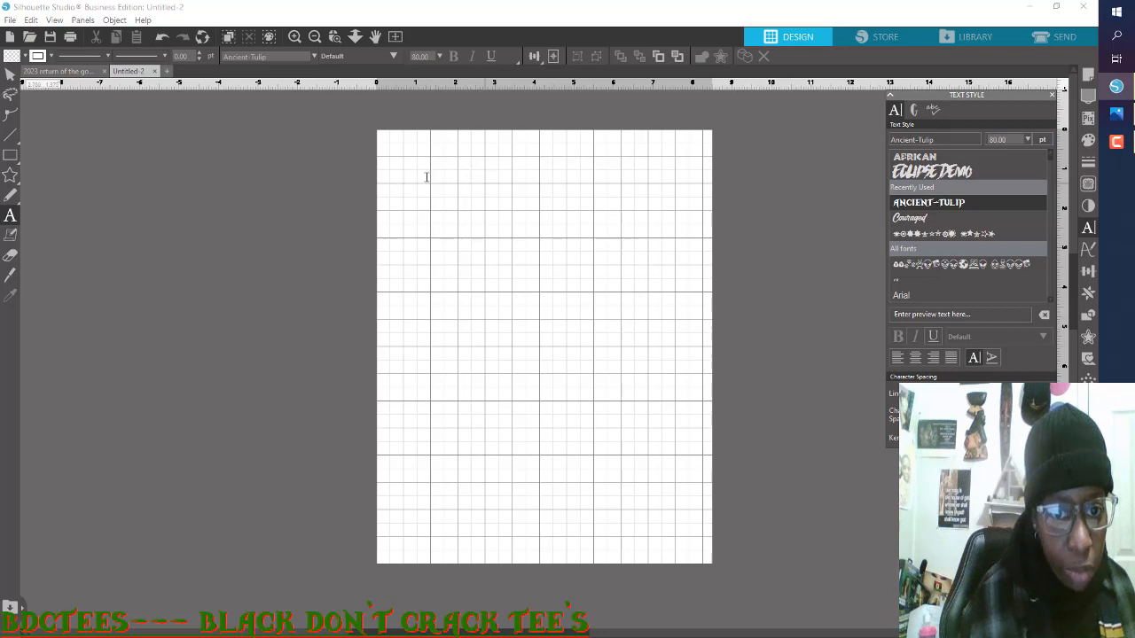
Step: Add the text "2023" near the top of the page
left_click(471, 180)
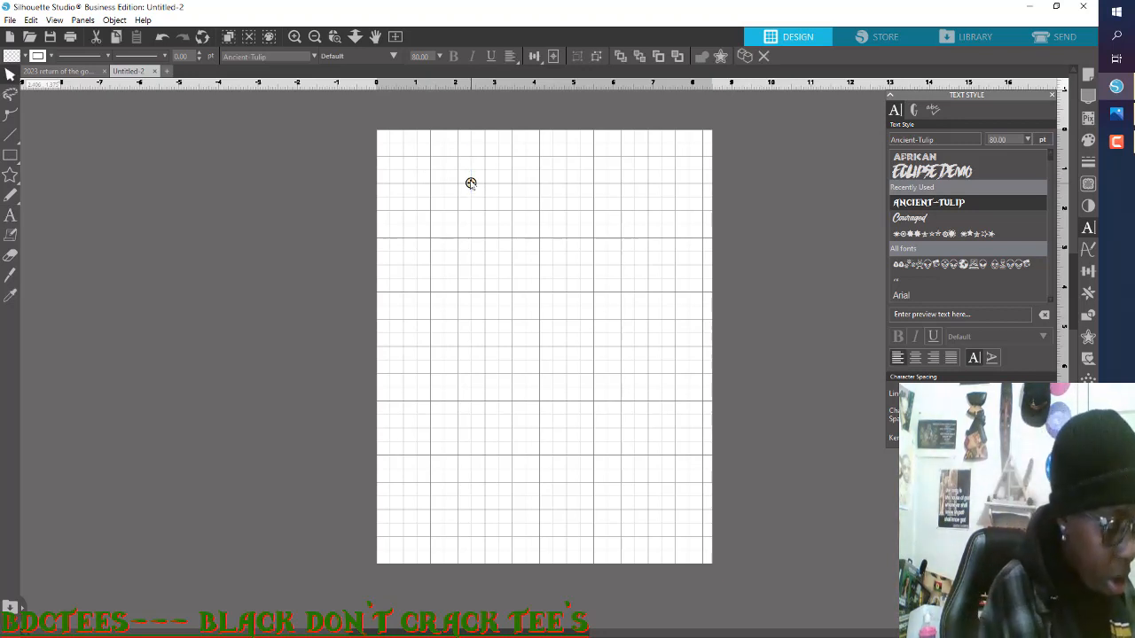
type("2")
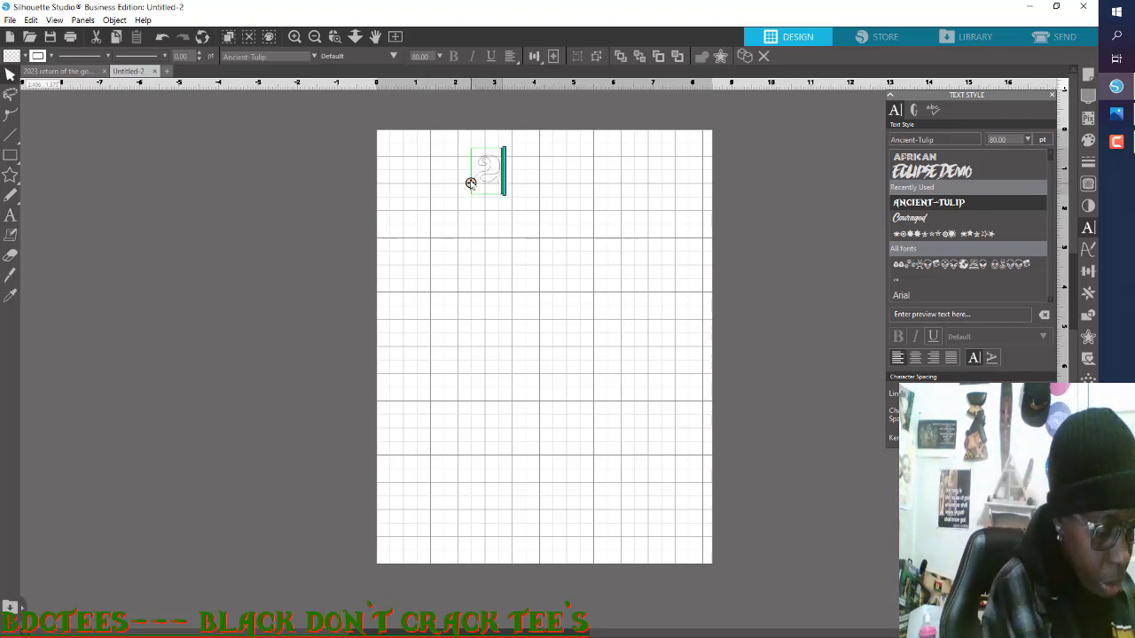
type("023")
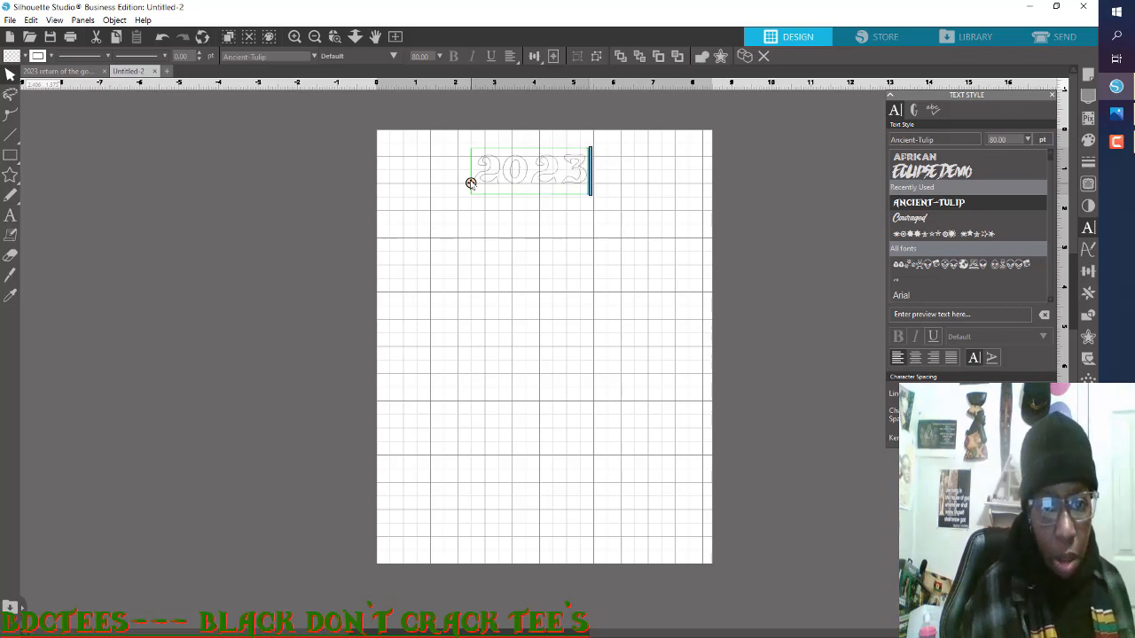
Step: Try to add the word "RETURN" as separate text and position it just below 2023
left_click(7, 219)
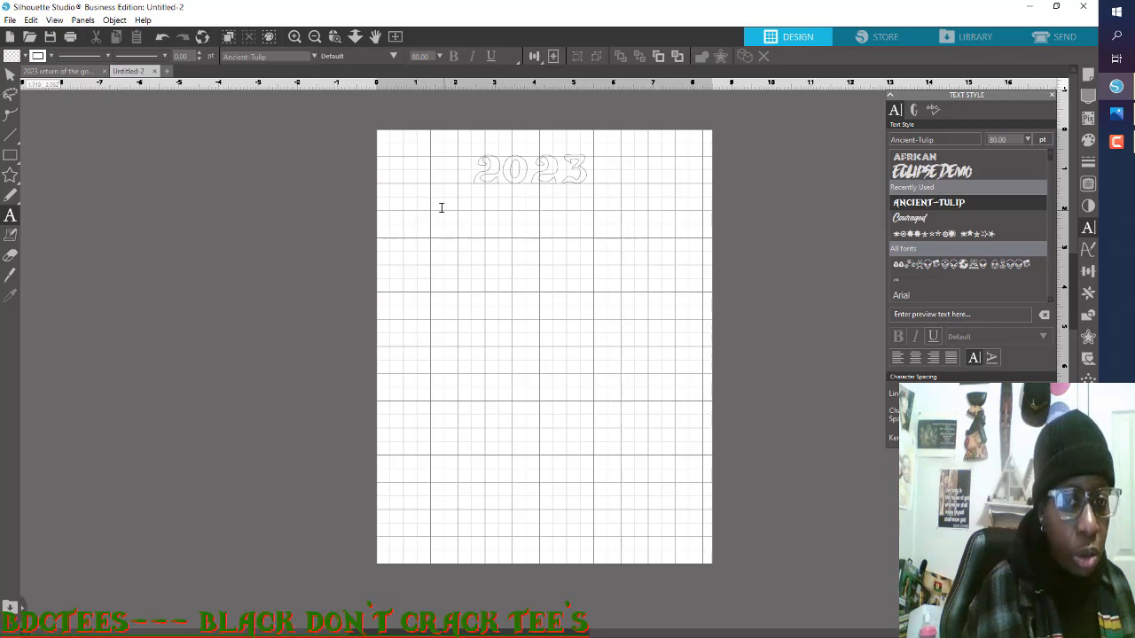
left_click(441, 208)
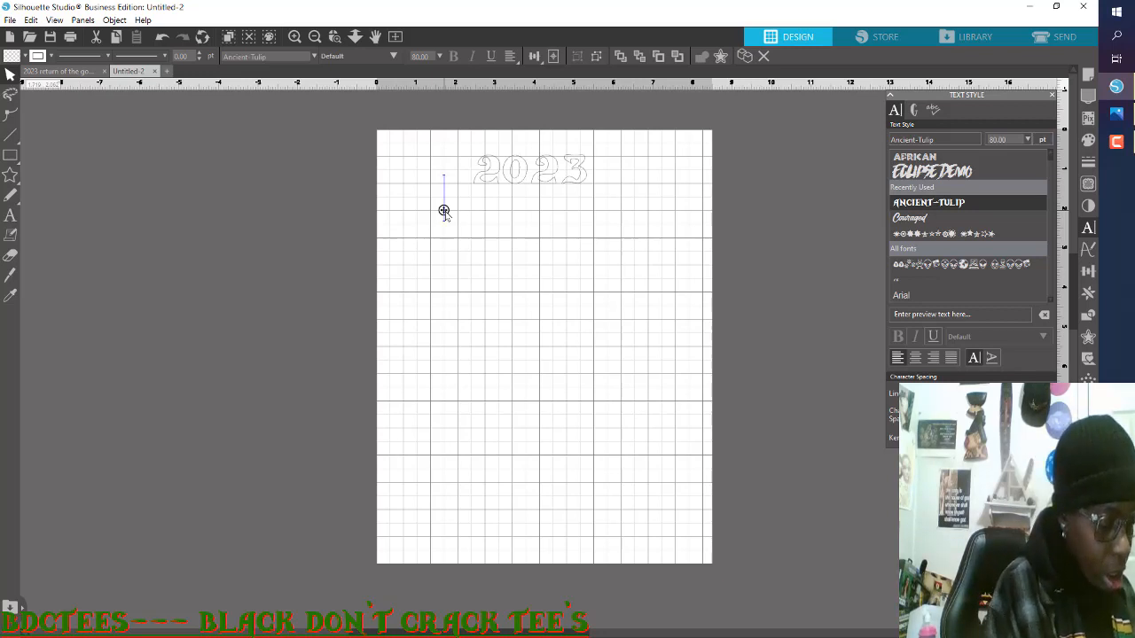
type("RE")
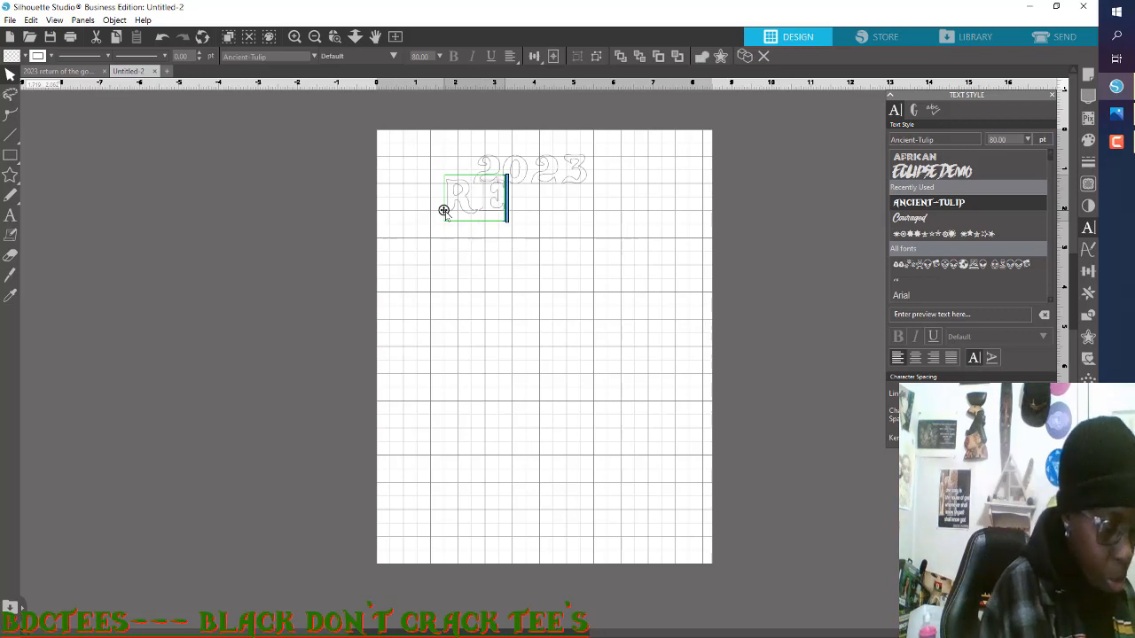
type("TURN")
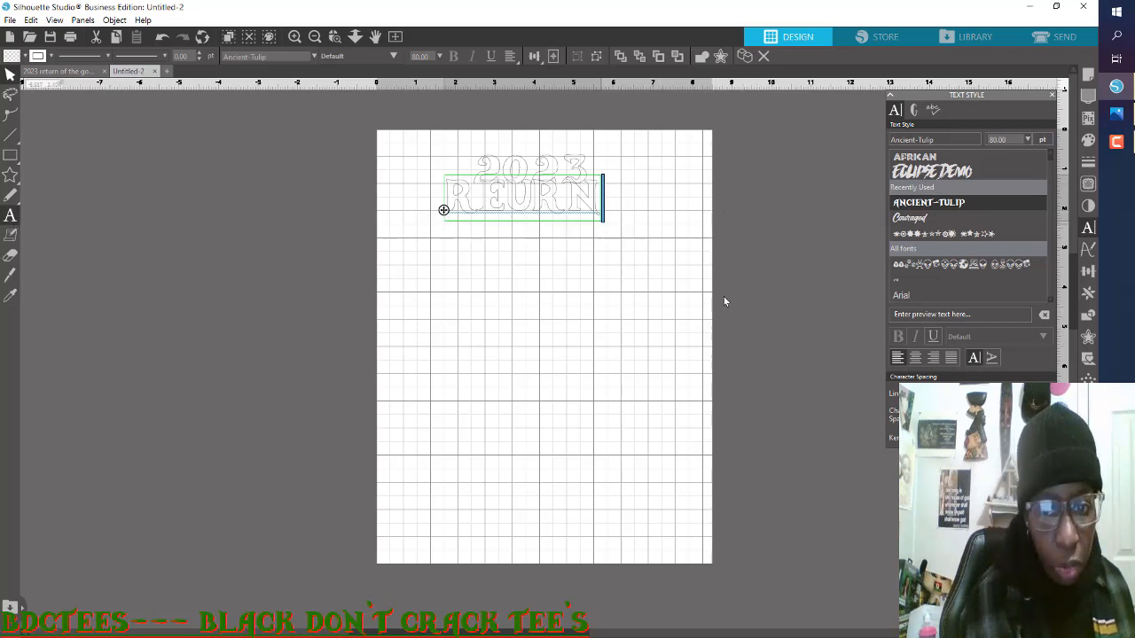
left_click(746, 261)
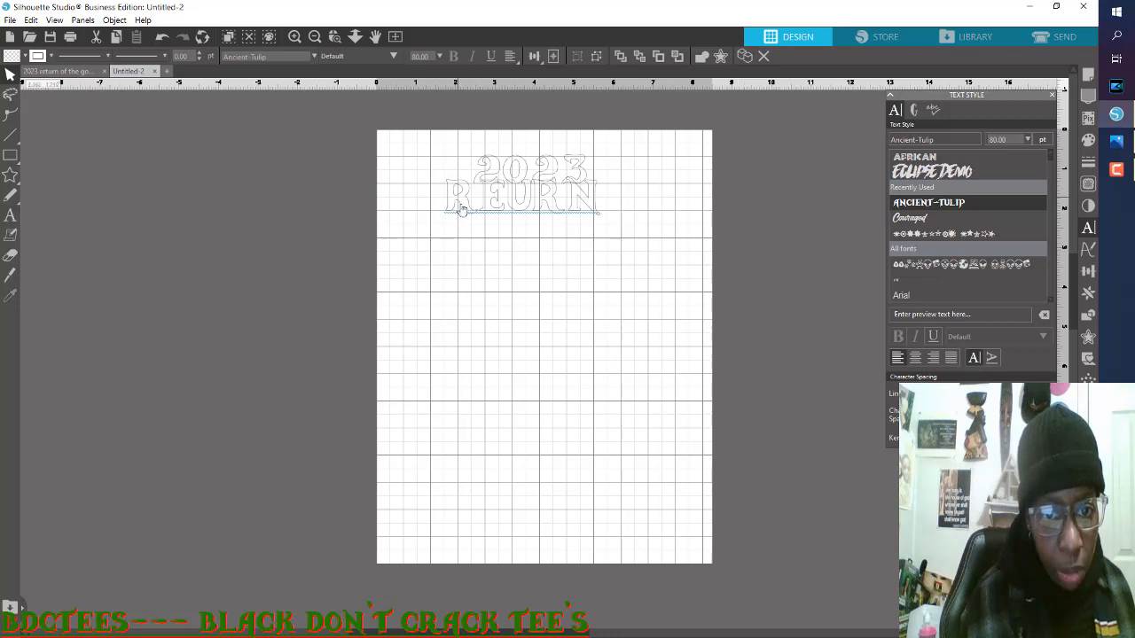
left_click_drag(458, 207, 470, 225)
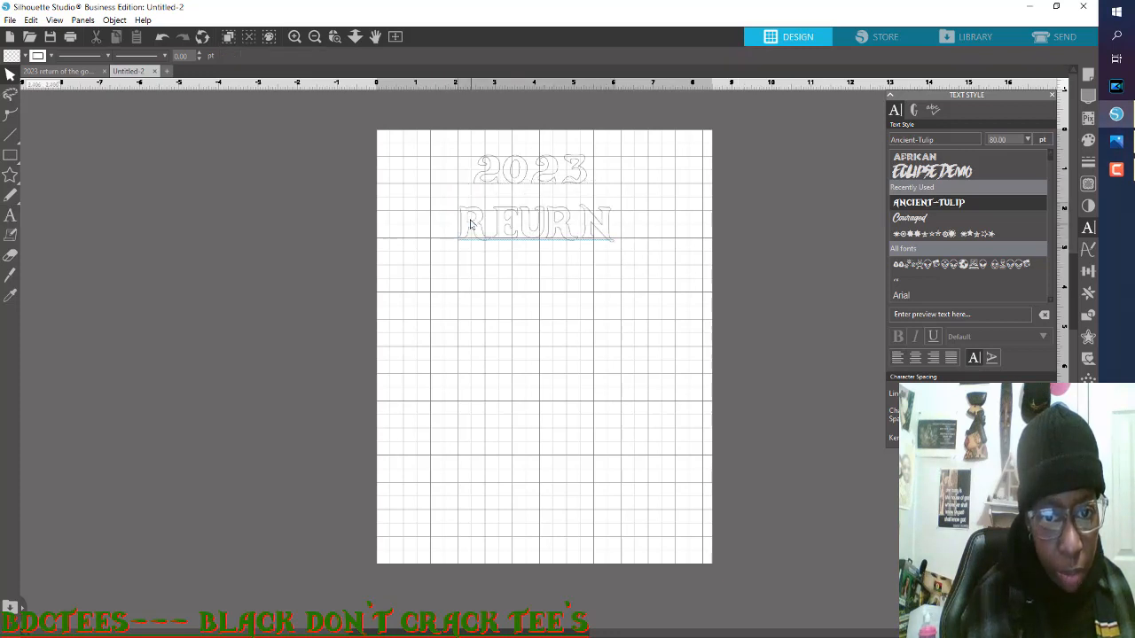
Step: Enlarge the 2023 text to about 5.2 in wide and 1.7 in tall
left_click_drag(488, 175, 488, 189)
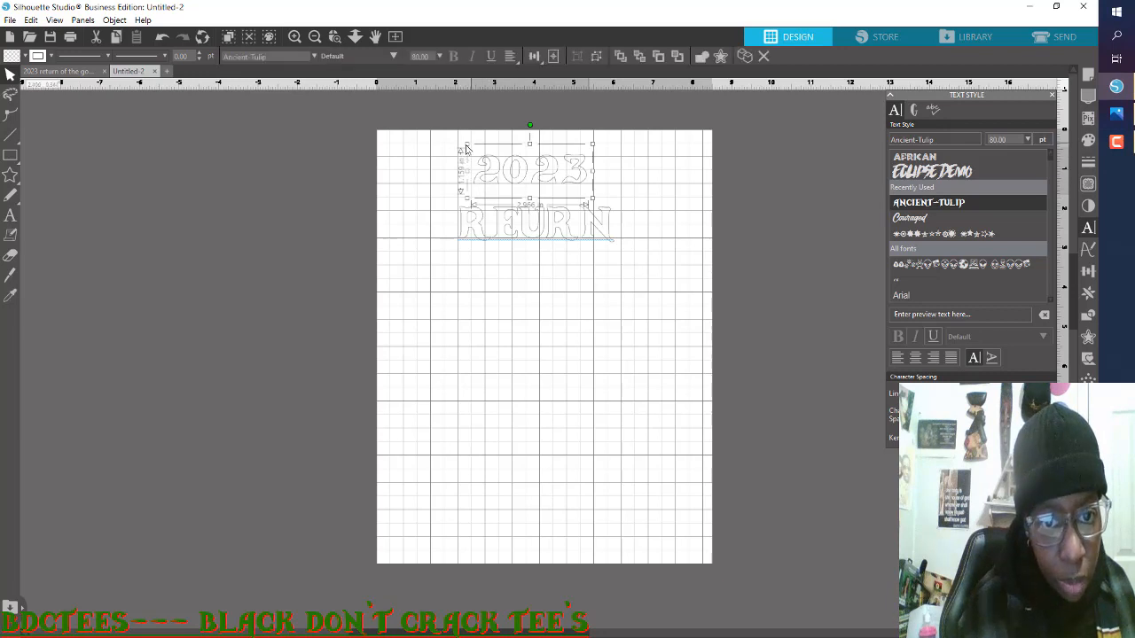
left_click_drag(466, 147, 425, 176)
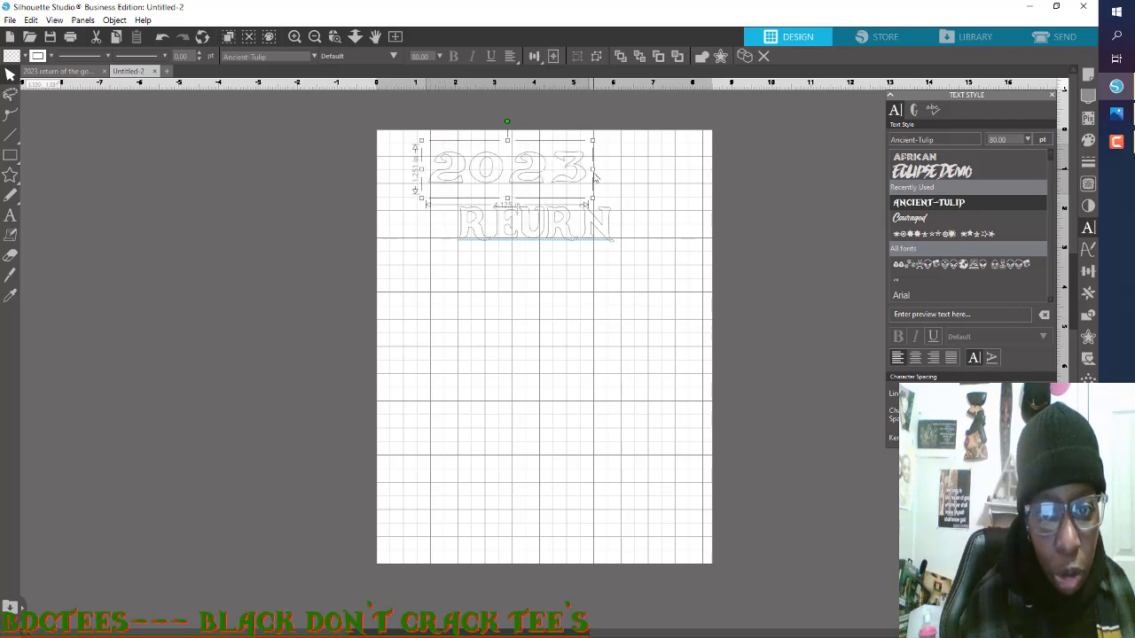
left_click_drag(594, 175, 633, 172)
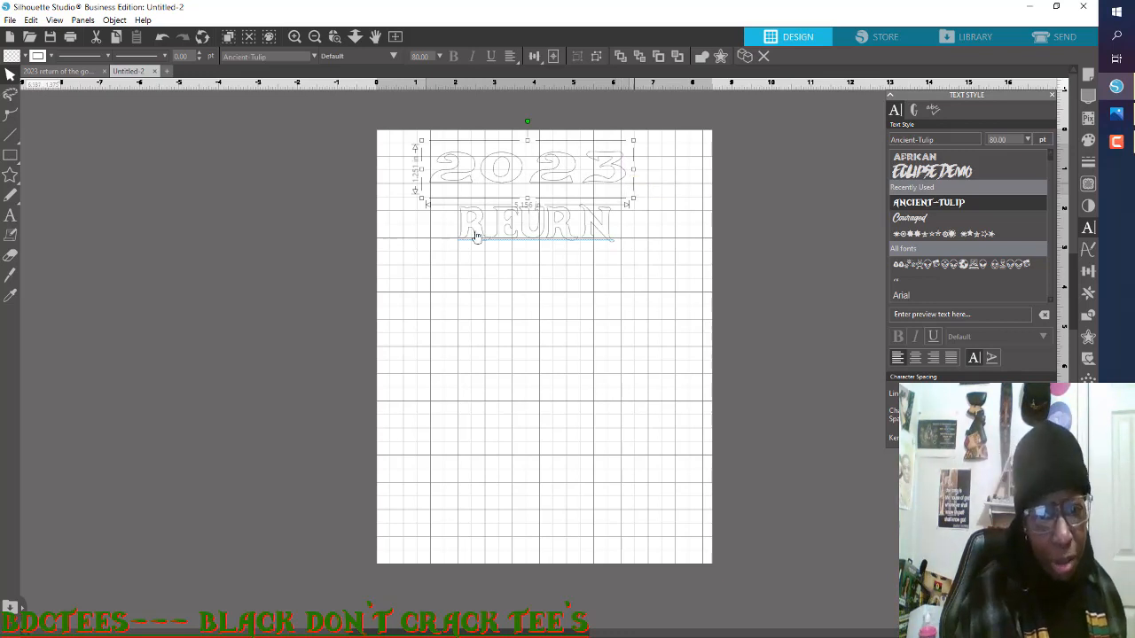
left_click_drag(527, 202, 528, 217)
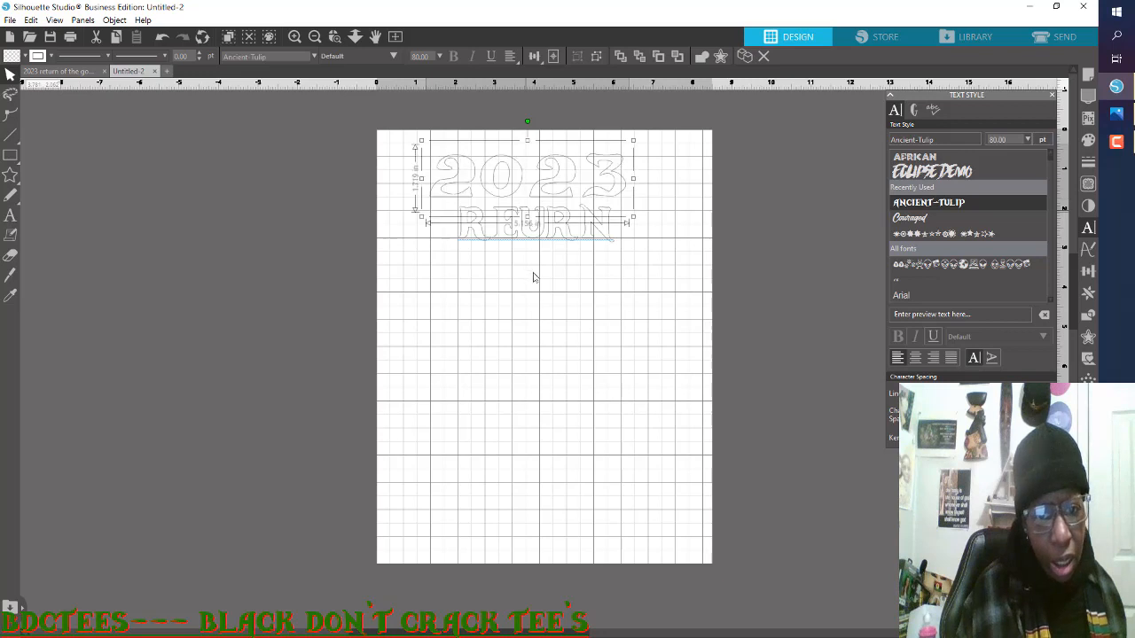
Step: Replace the misspelled word under 2023 with new text reading "RETURN"
left_click(592, 235)
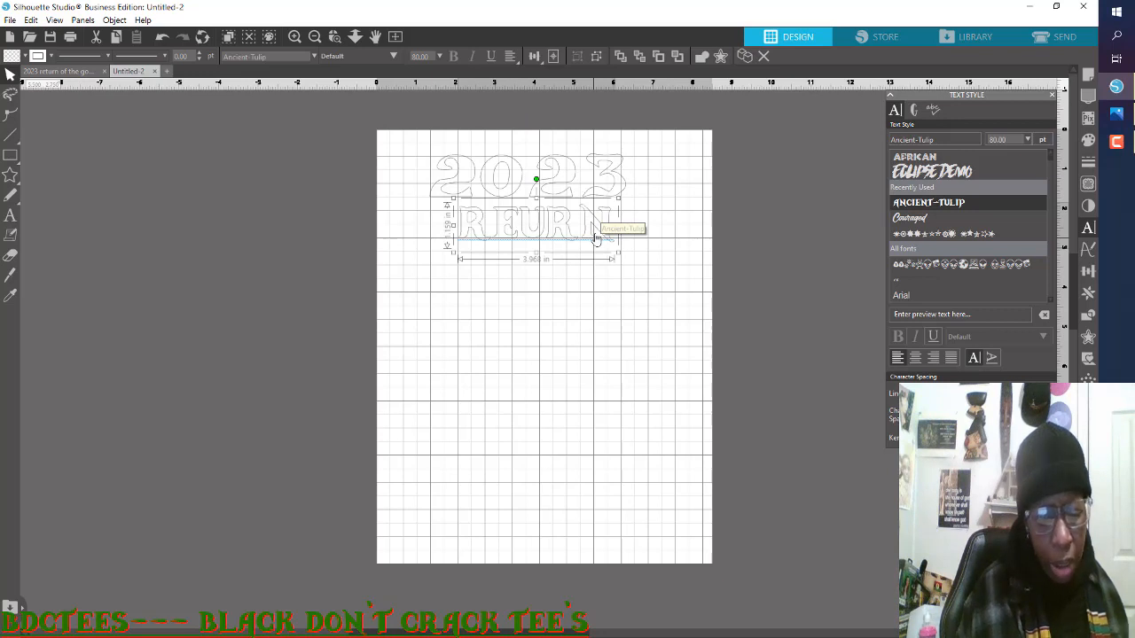
key("Delete")
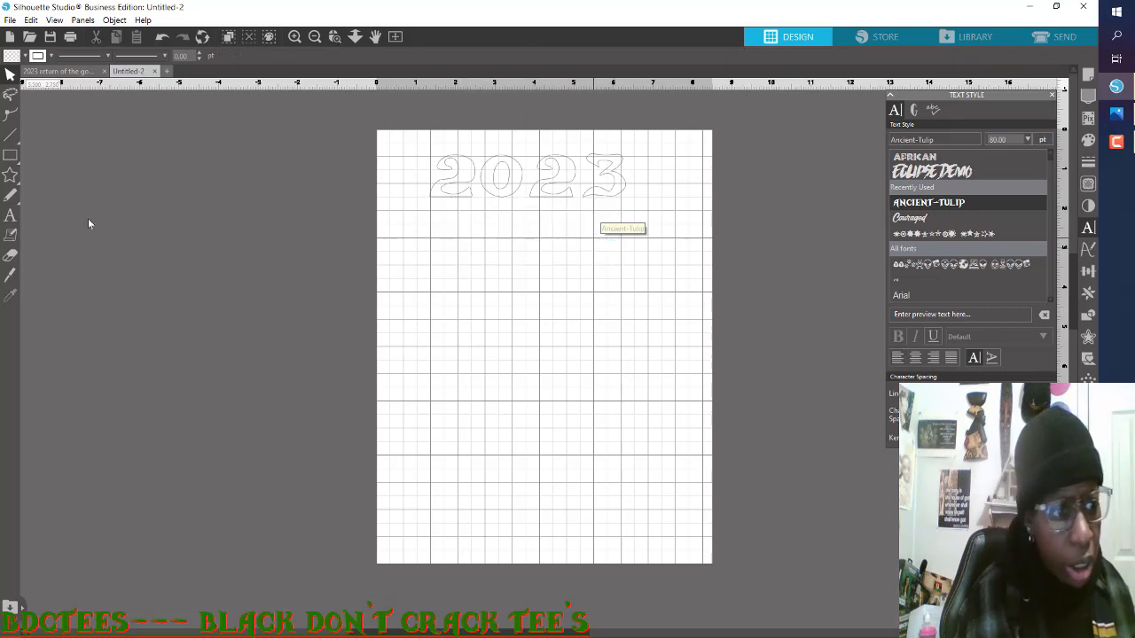
left_click(10, 216)
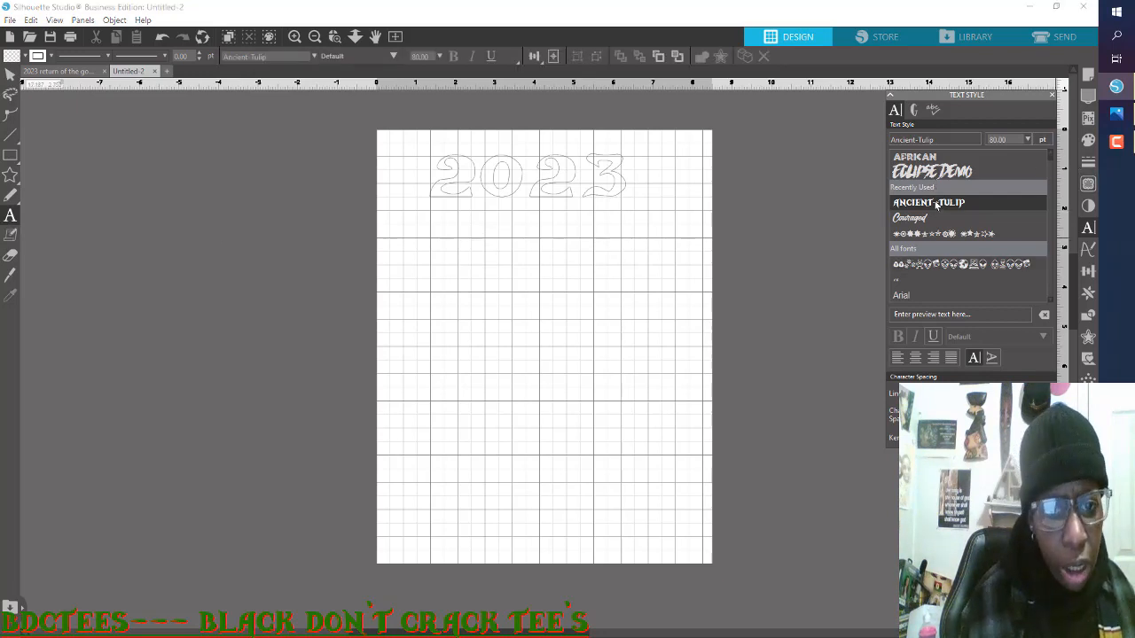
left_click(415, 249)
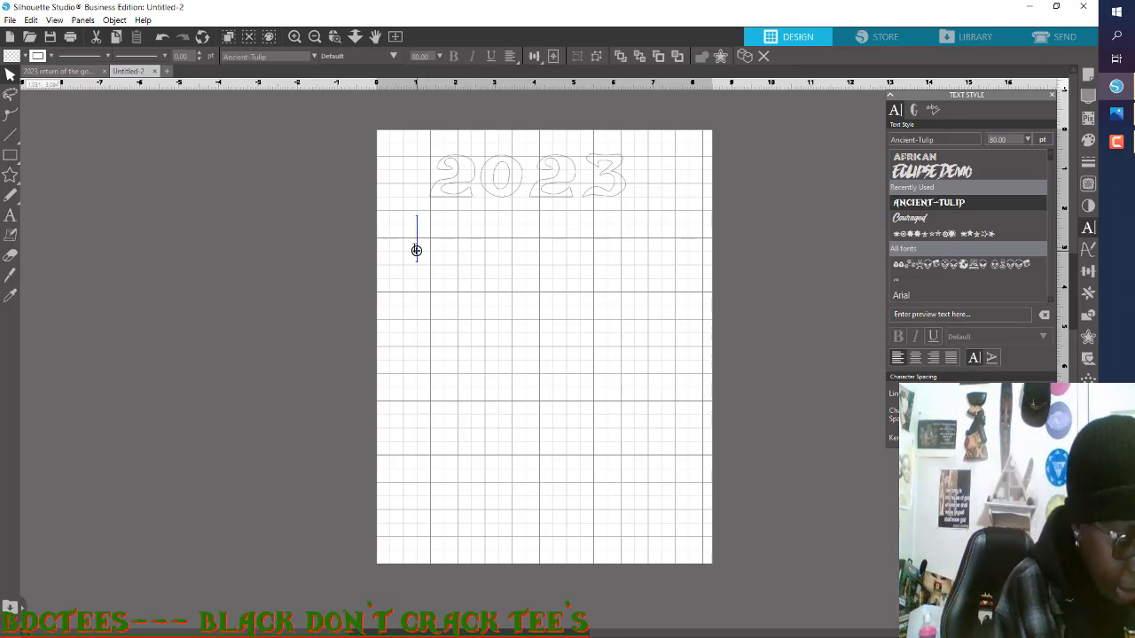
type("RE")
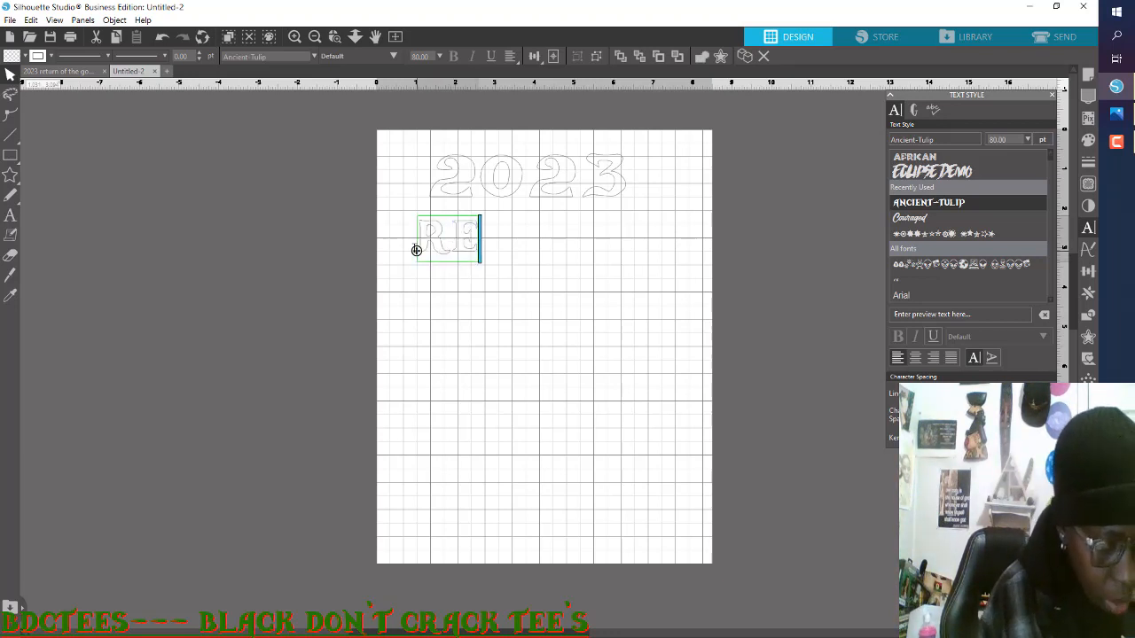
type("TURN")
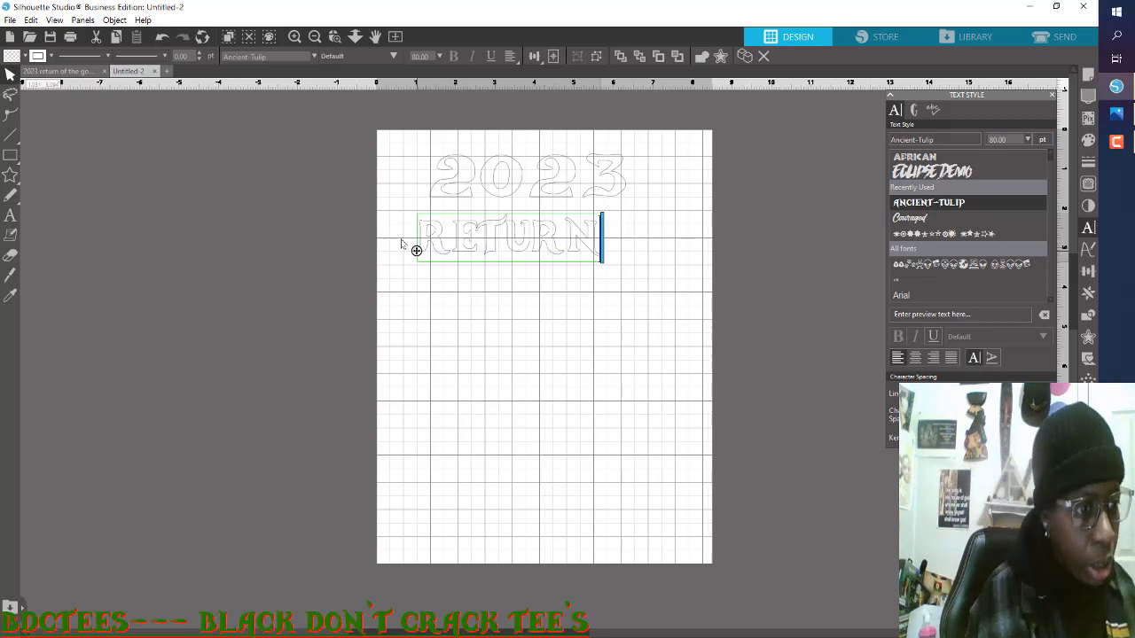
Step: Add the text "OF THE" as a separate line directly below RETURN
left_click(11, 216)
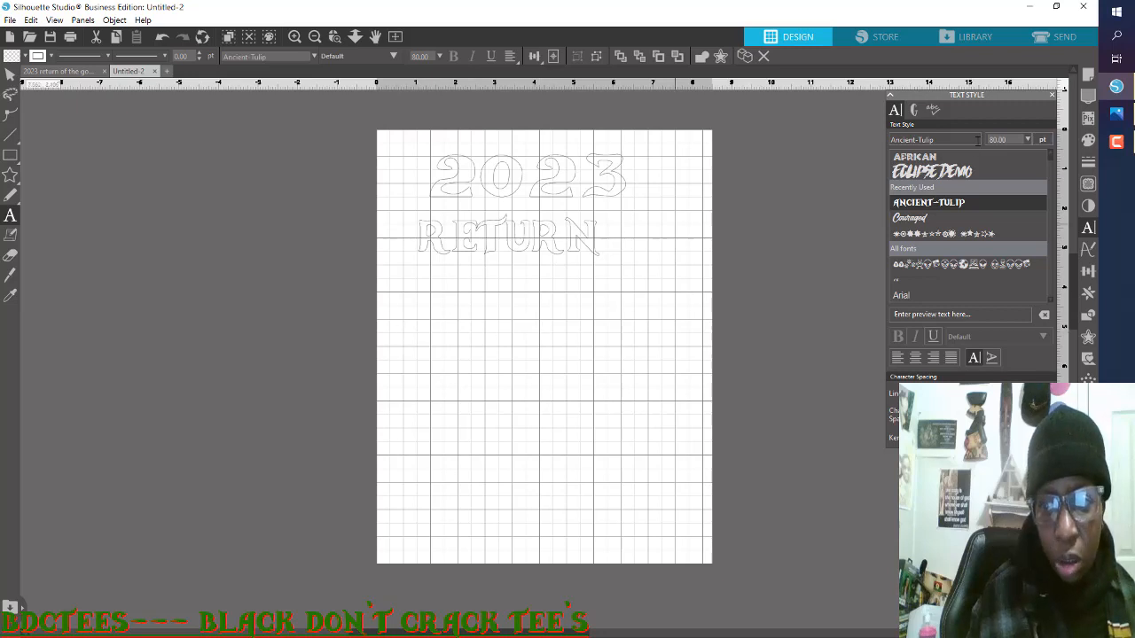
left_click(433, 291)
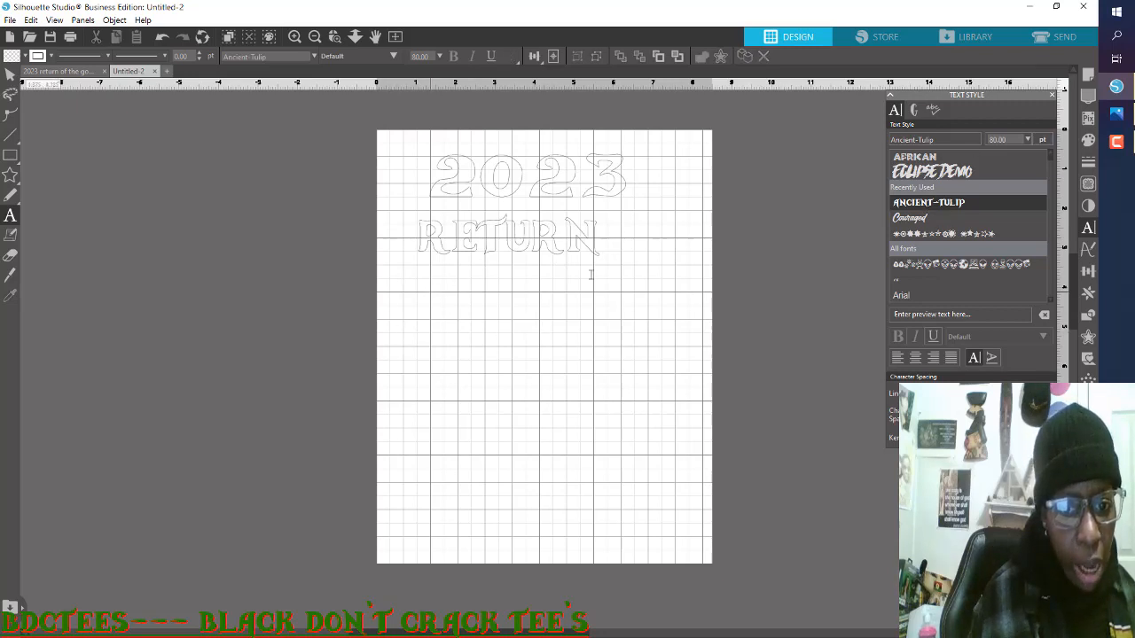
left_click(430, 293)
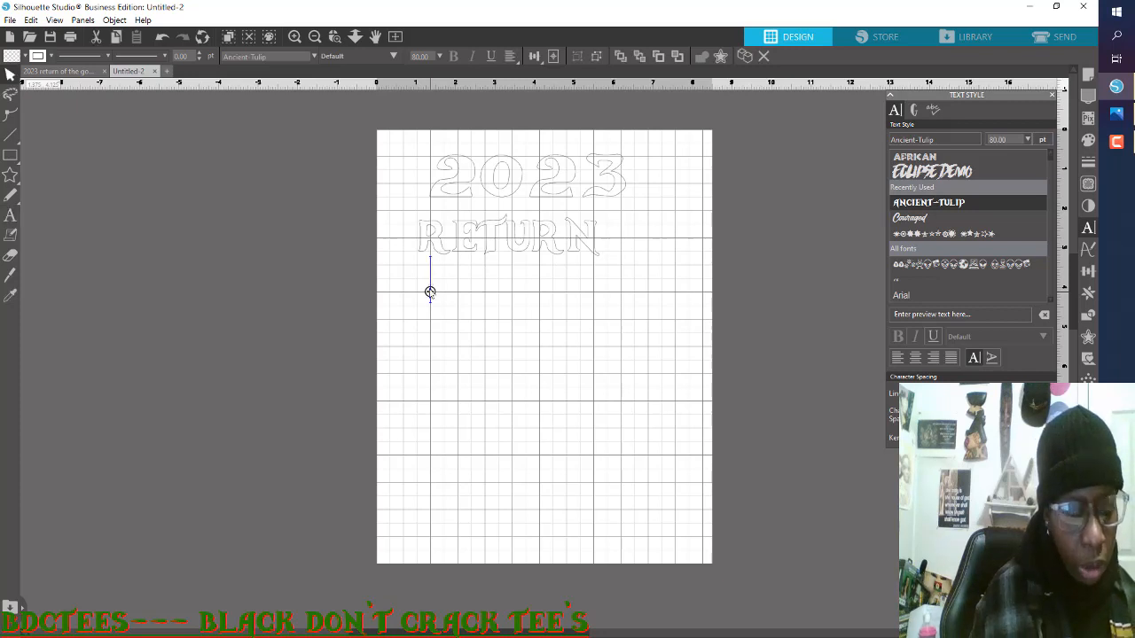
type("O")
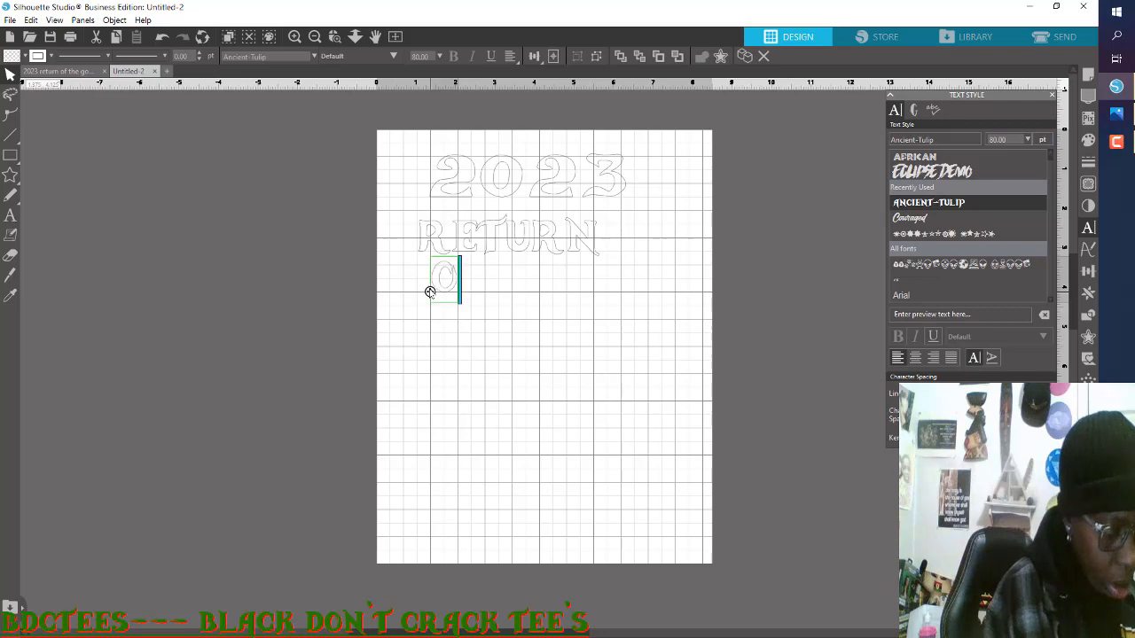
type("F THE")
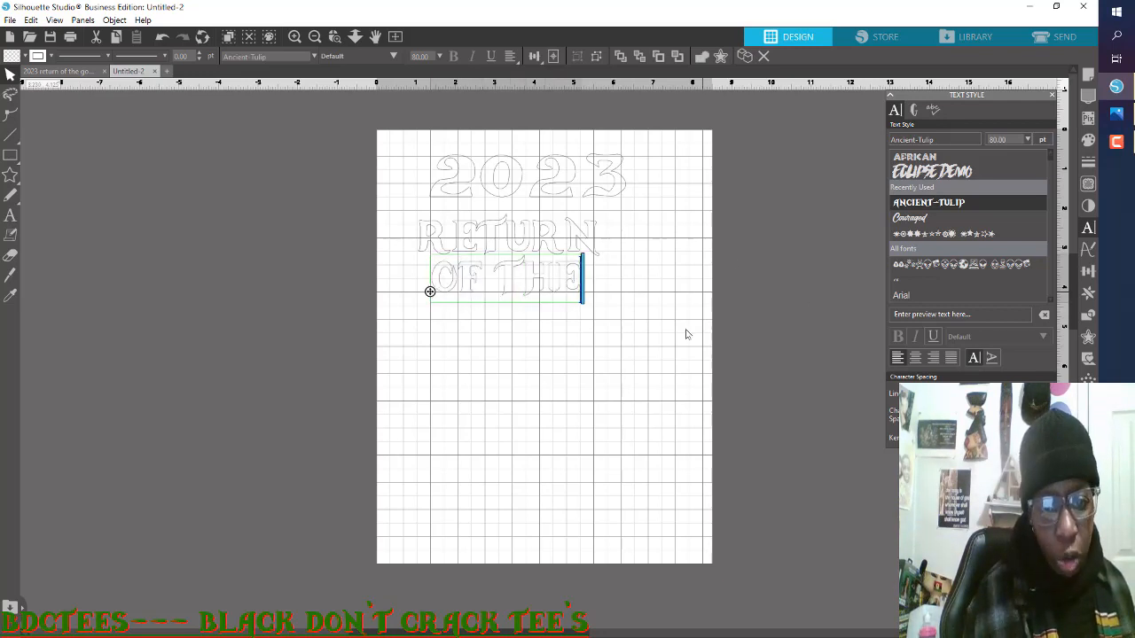
left_click(9, 215)
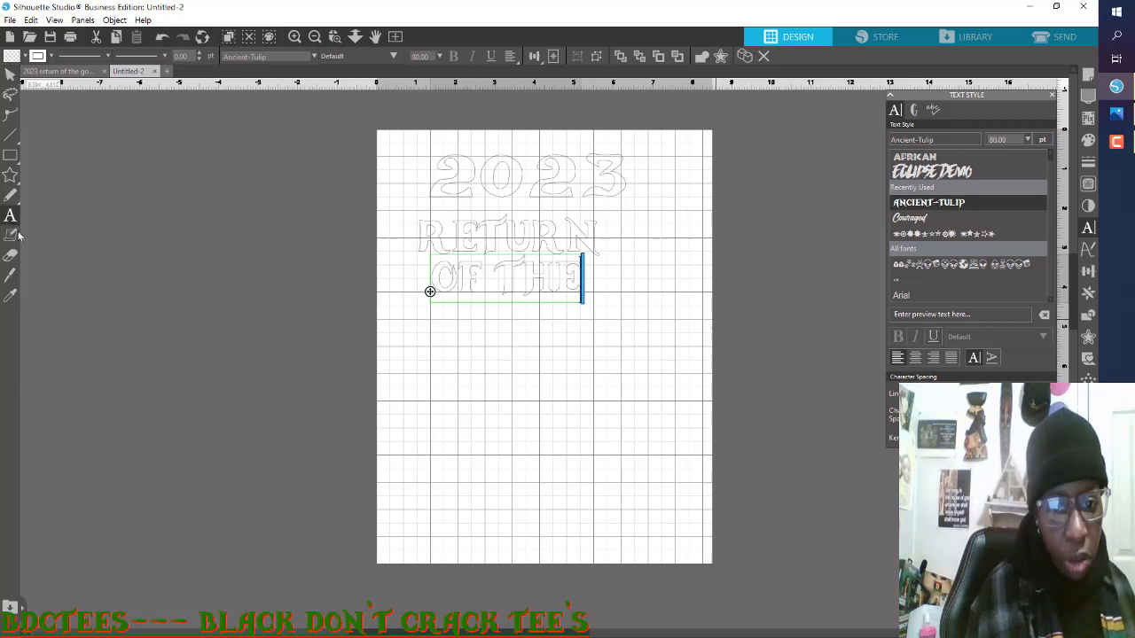
left_click(402, 346)
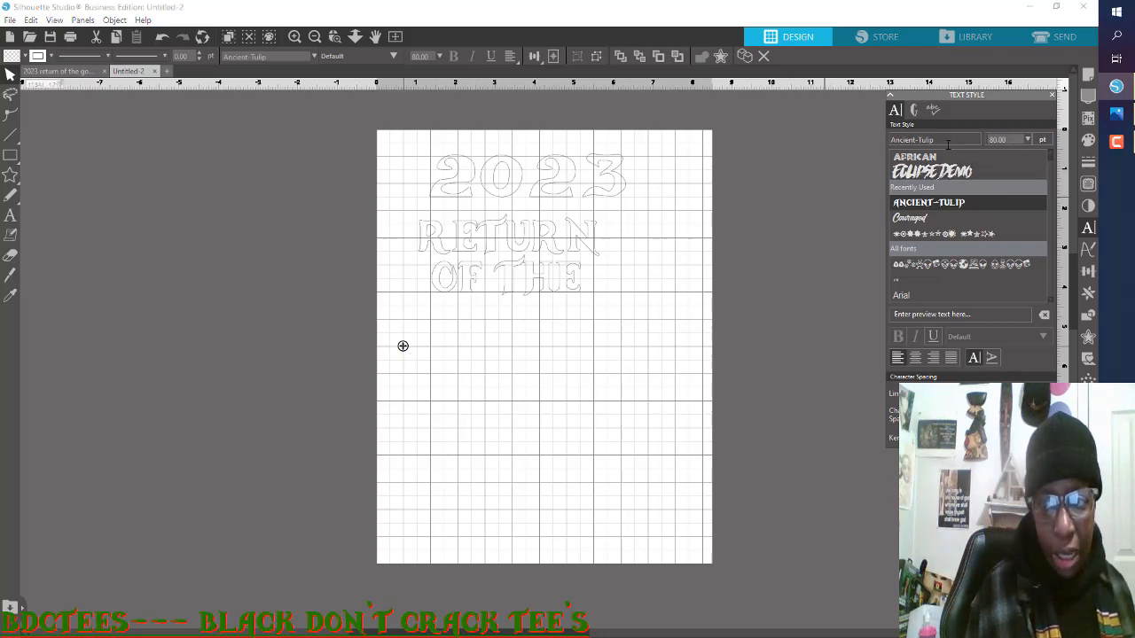
left_click(998, 139)
key("BackSpace")
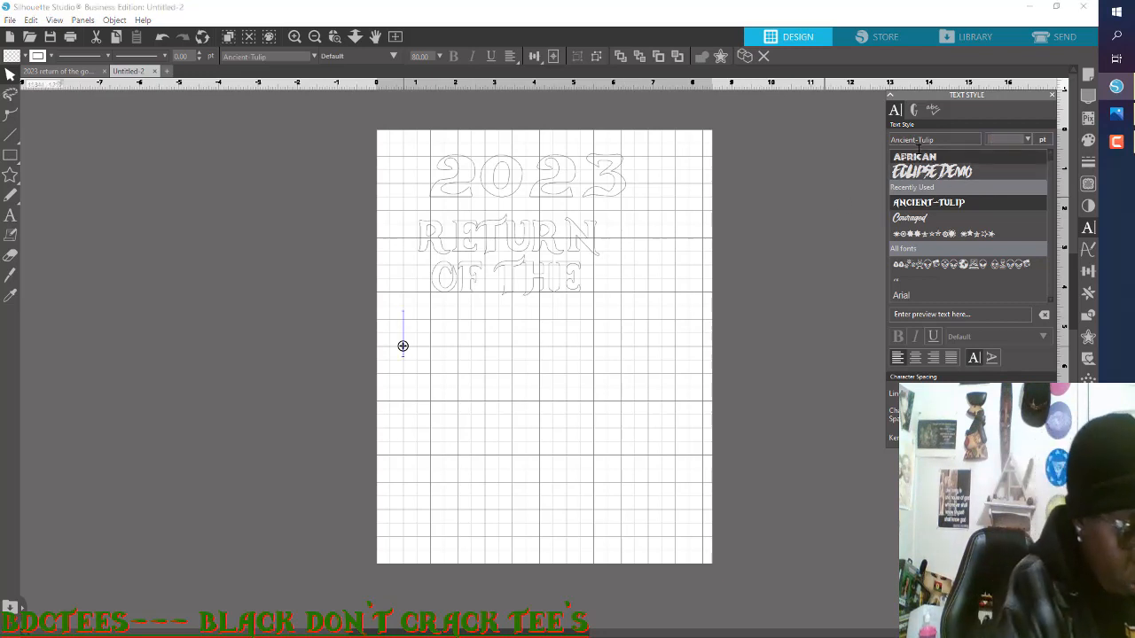
type("120")
key("Return")
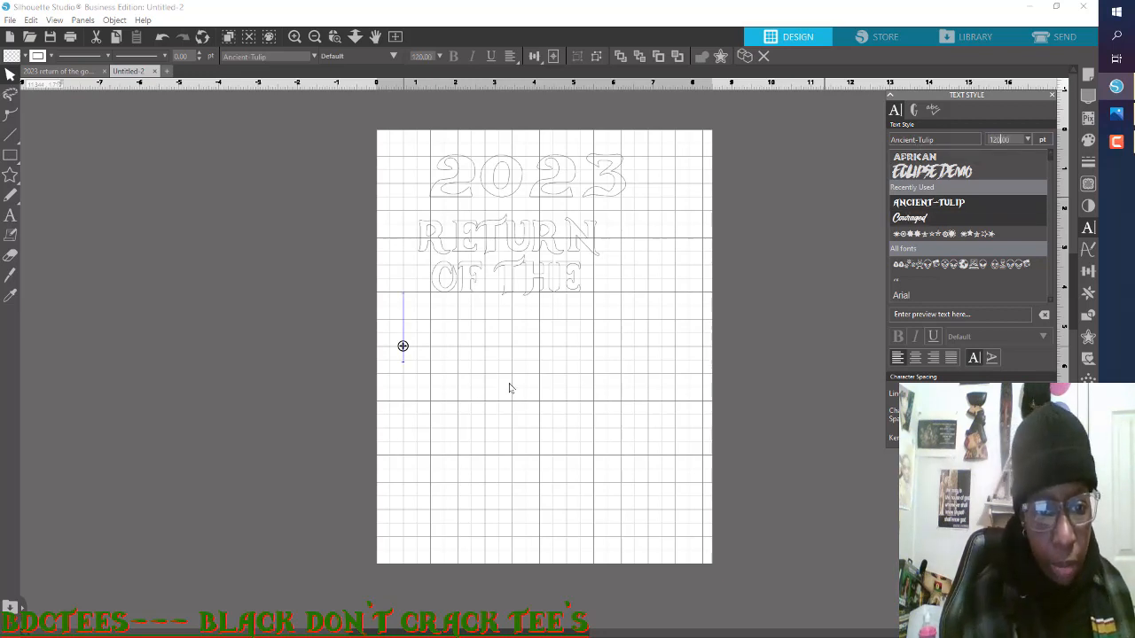
left_click(10, 217)
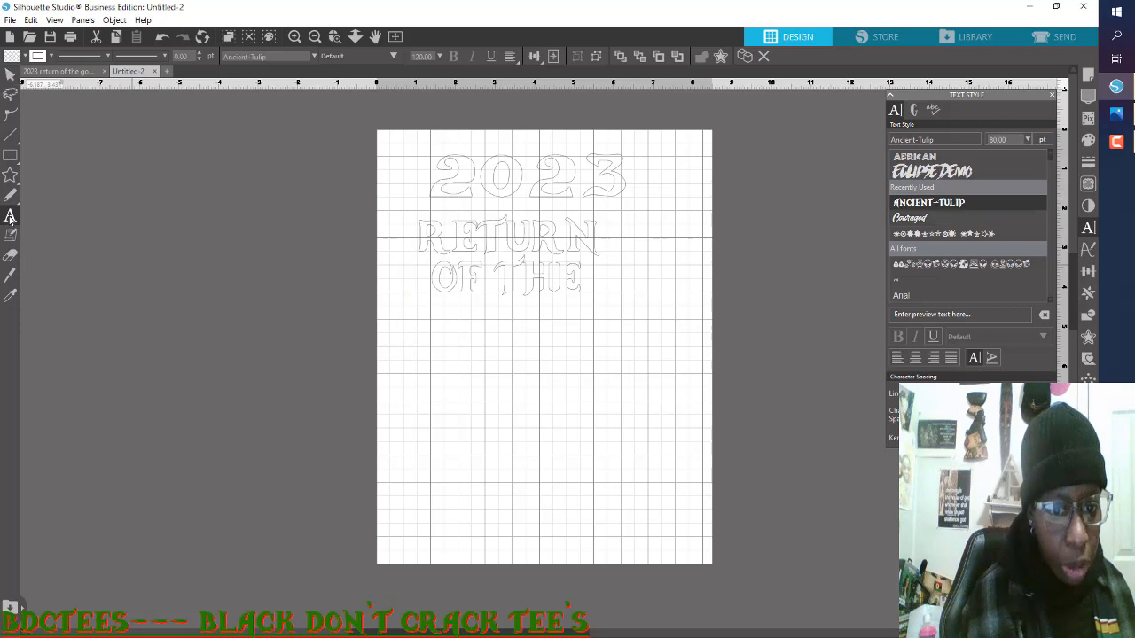
left_click(401, 332)
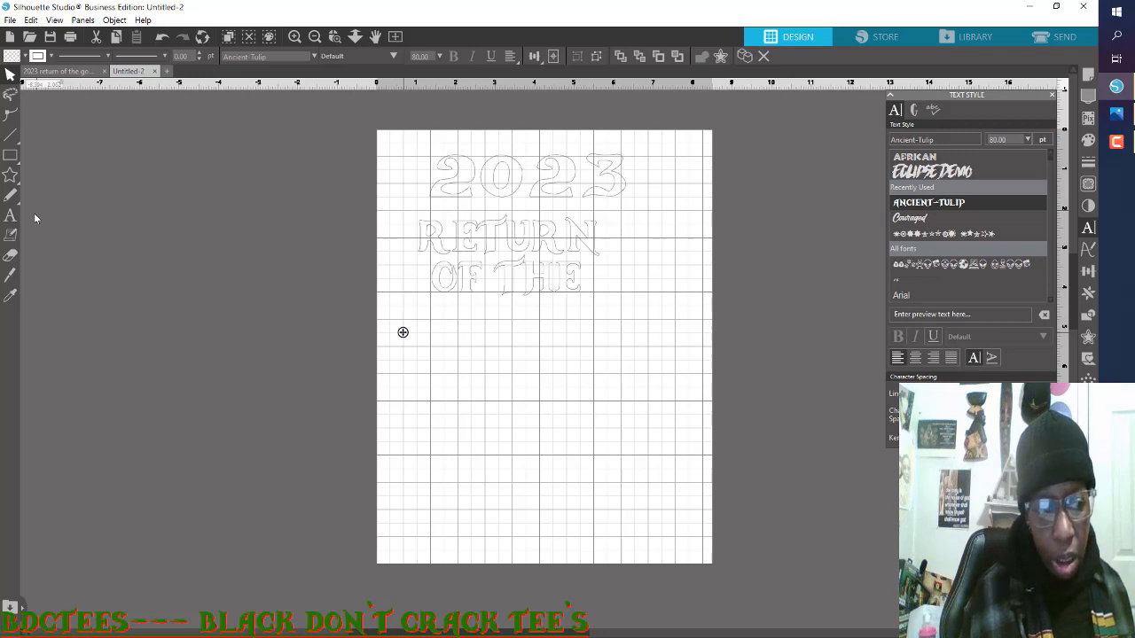
Step: Add the text "GODESS" at 120 pt as a separate line just below OF THE
left_click(10, 217)
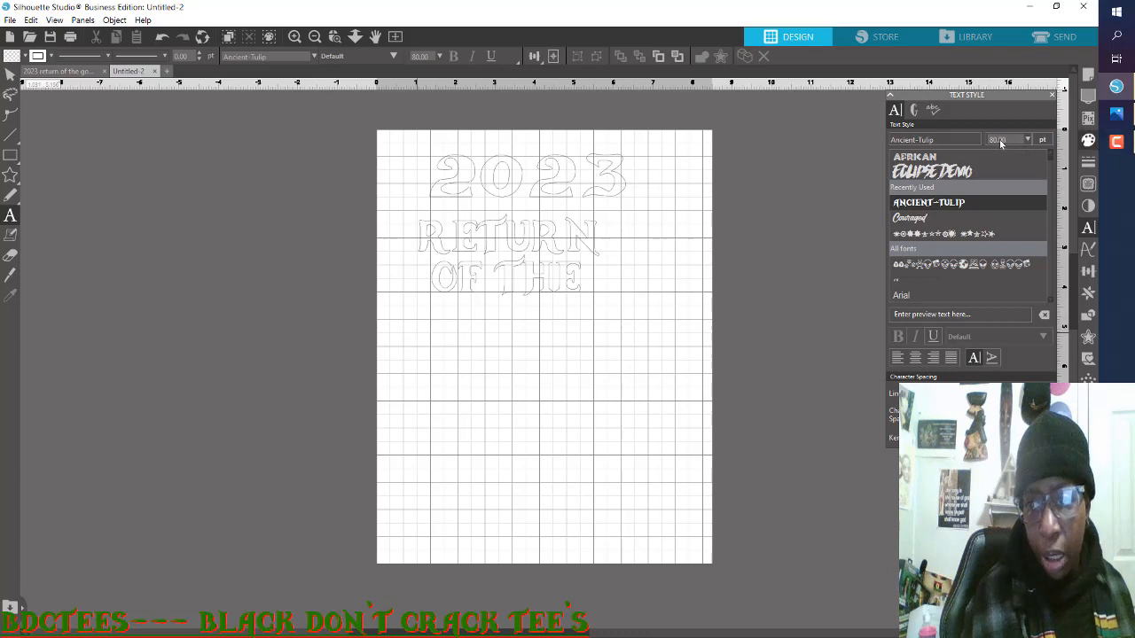
left_click_drag(1011, 137, 882, 145)
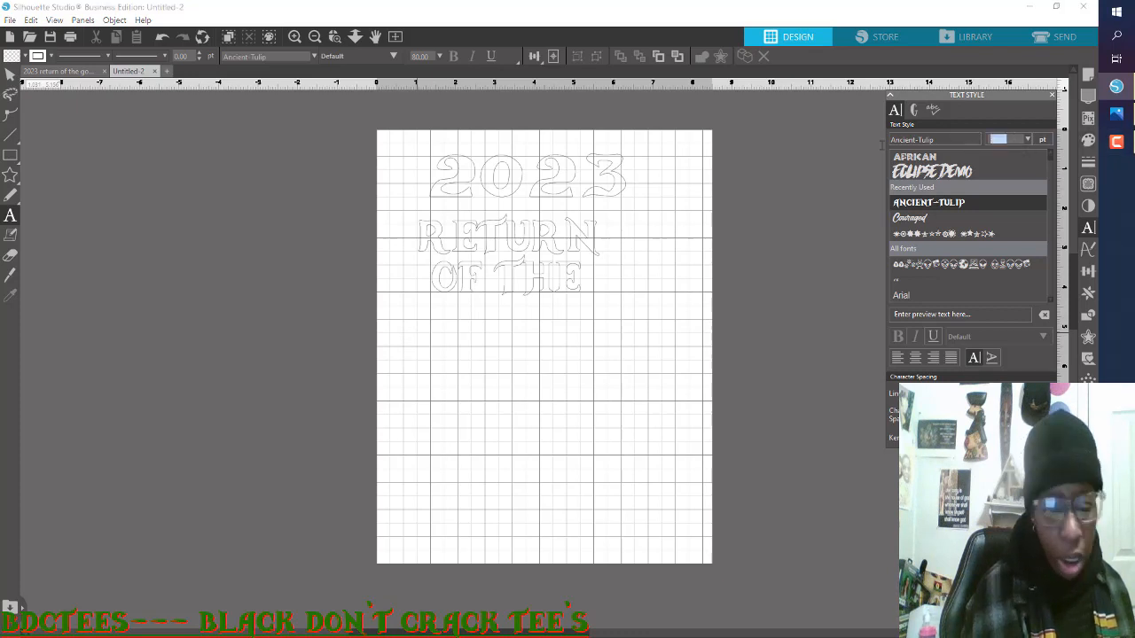
key("BackSpace")
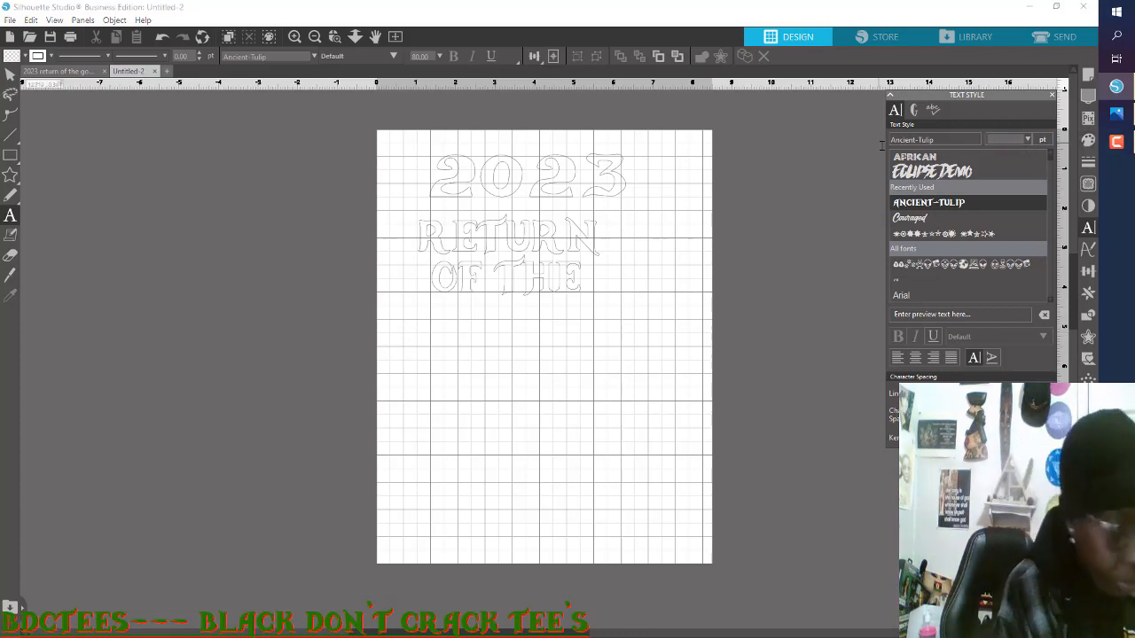
type("12")
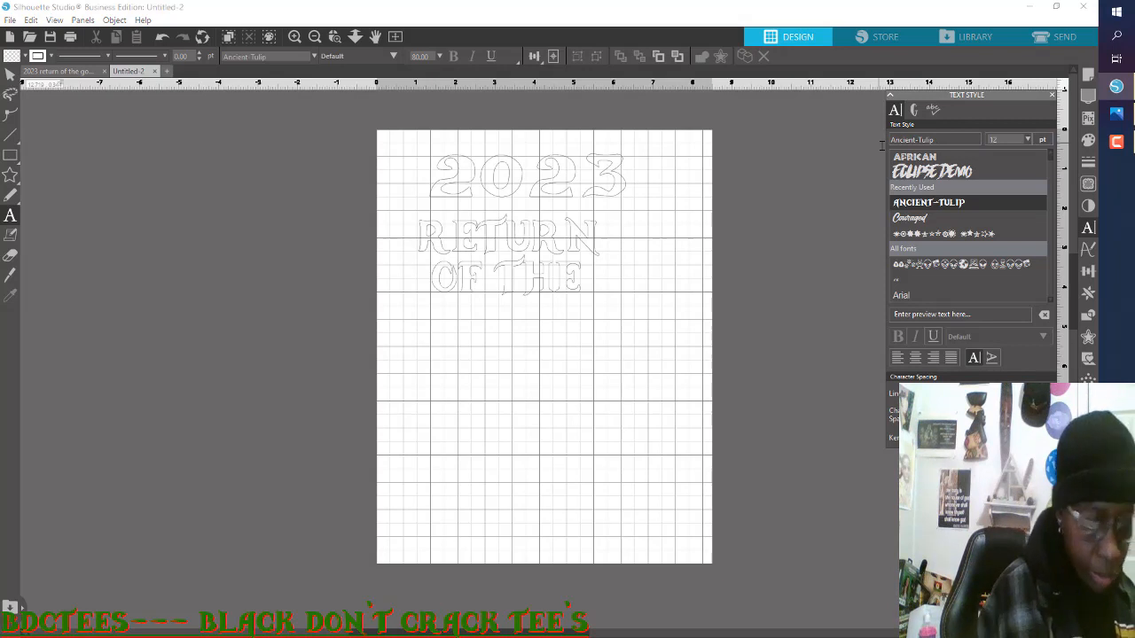
type("0")
key("Return")
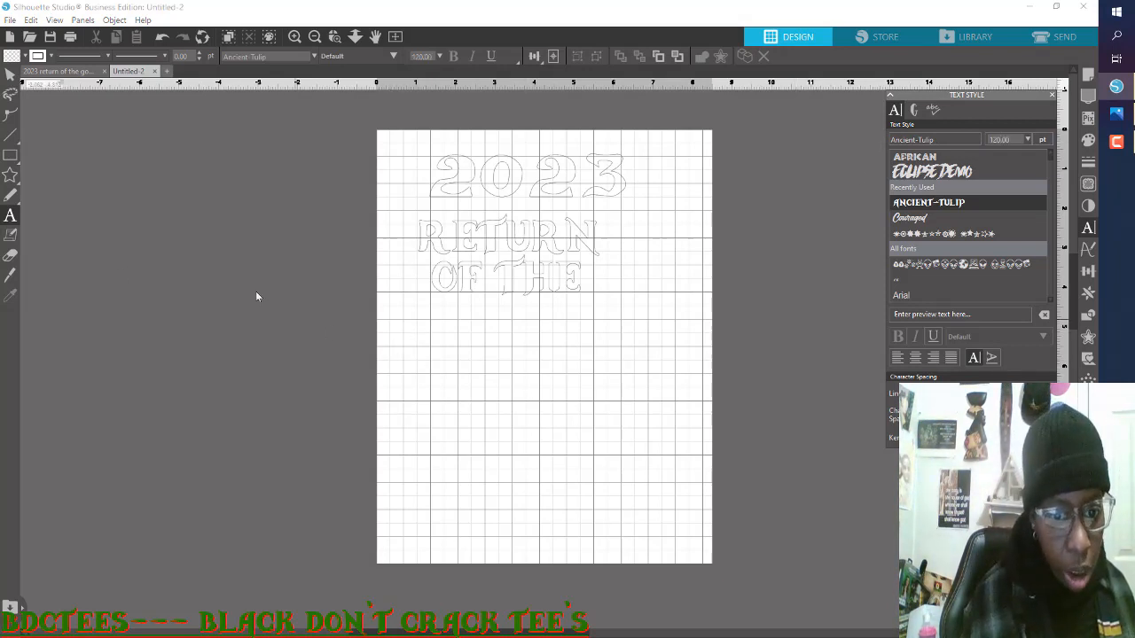
left_click(417, 329)
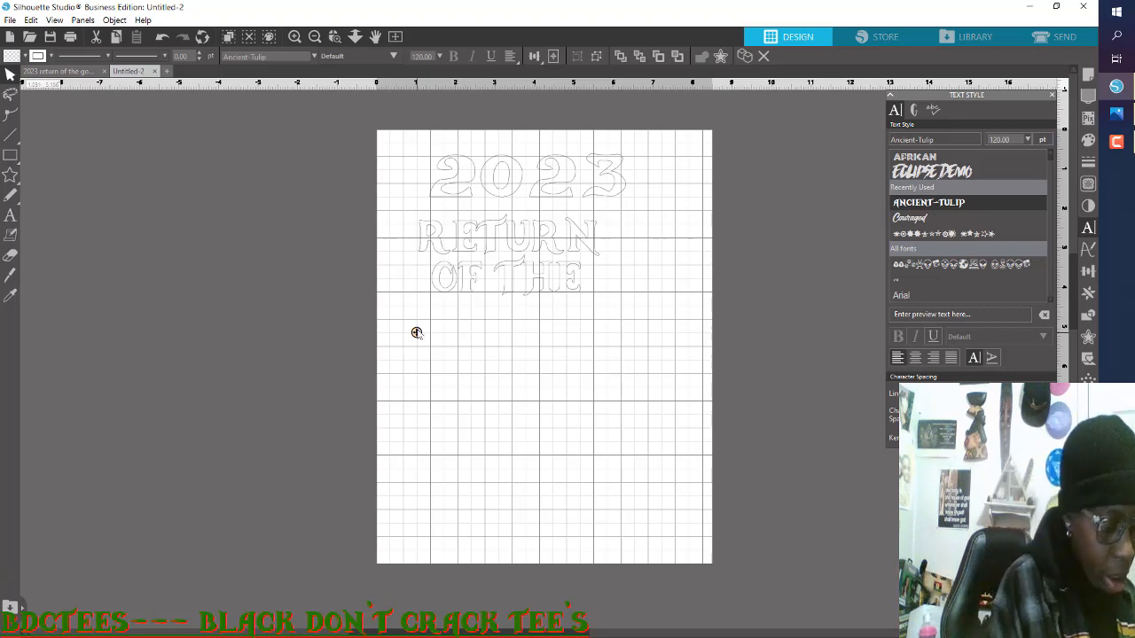
type("GO")
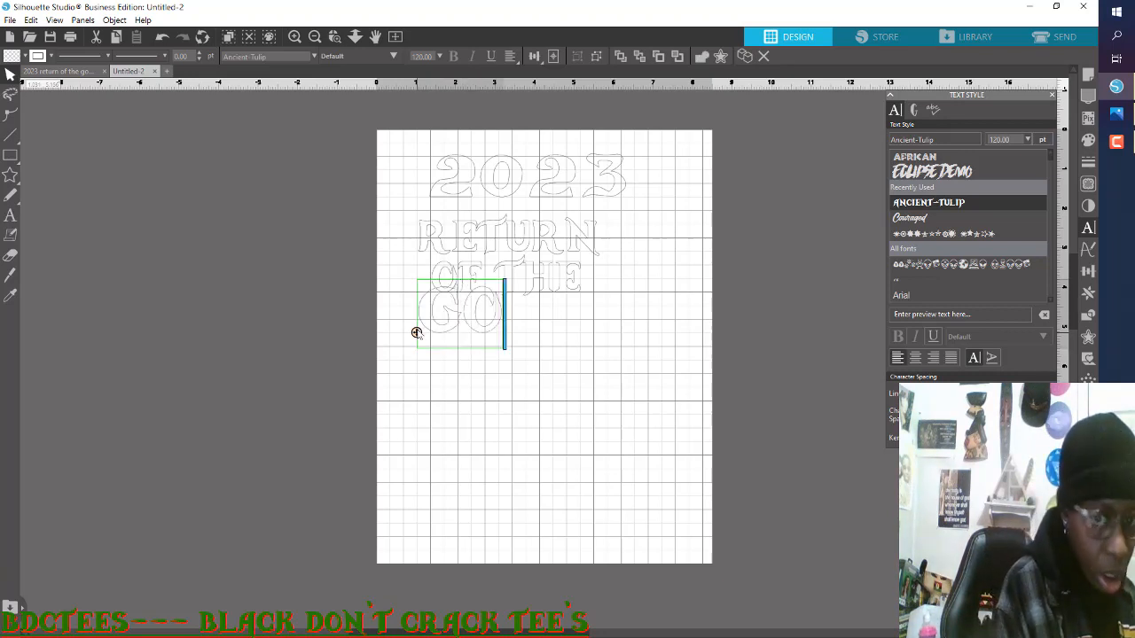
type("DD")
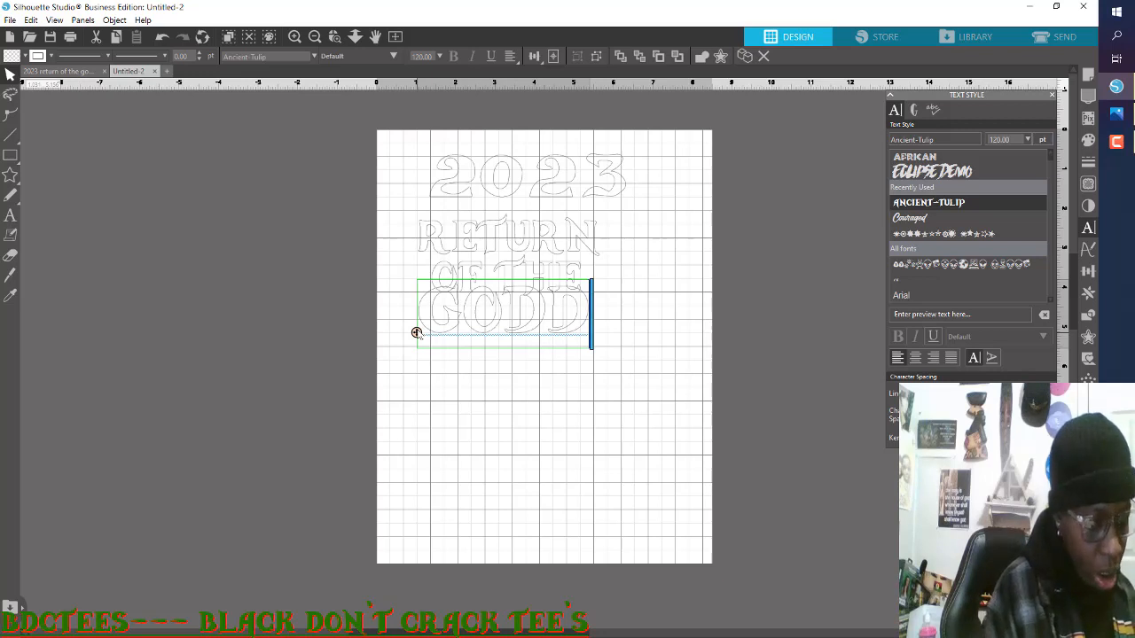
key("BackSpace")
type("ESS")
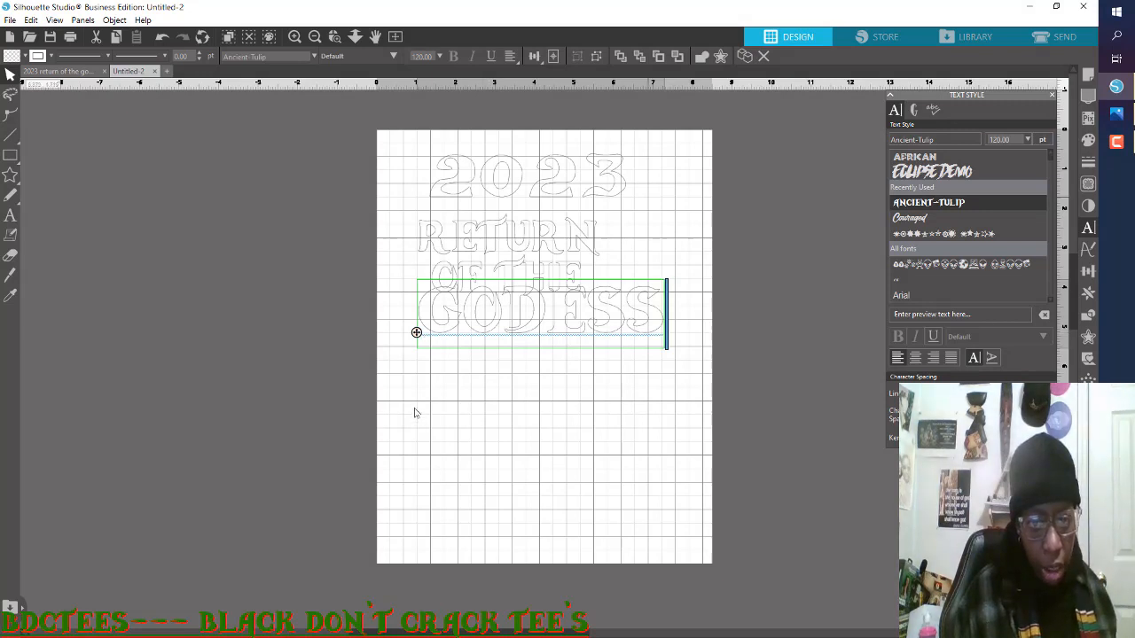
left_click(746, 356)
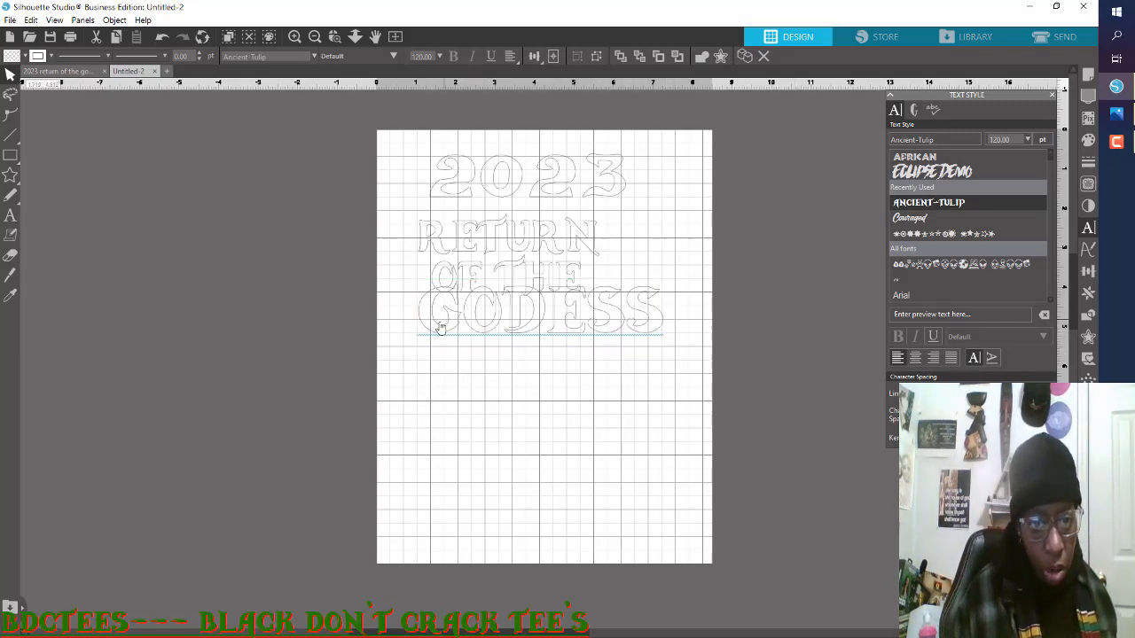
Step: Move GODESS down to leave a gap below OF THE, and move RETURN up against the bottom of 2023
left_click_drag(435, 329, 437, 392)
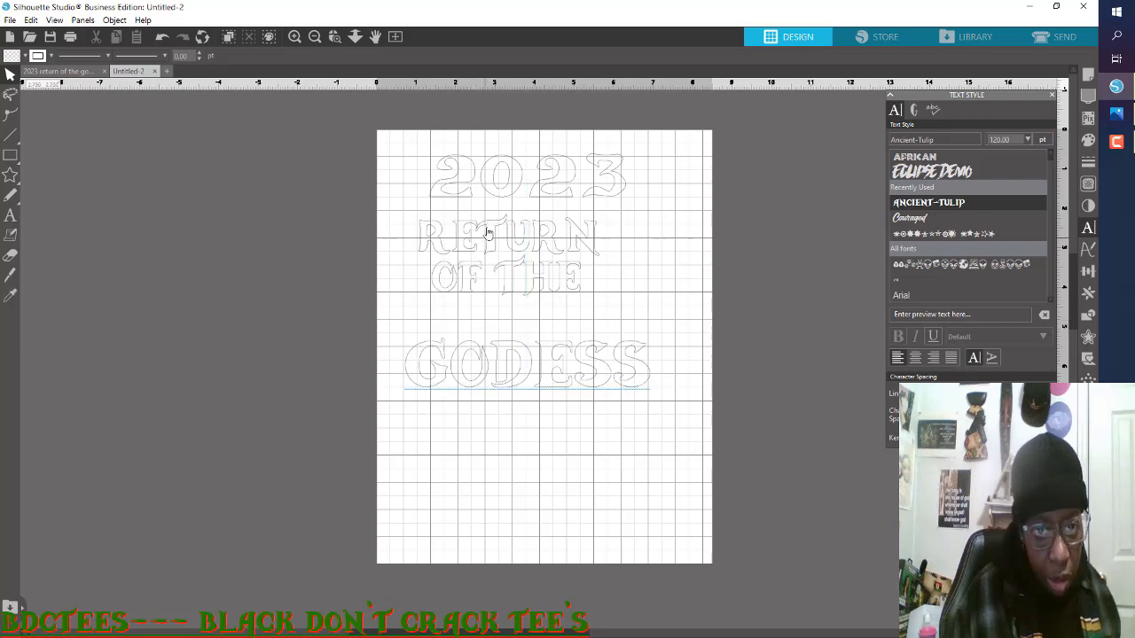
left_click_drag(487, 232, 506, 205)
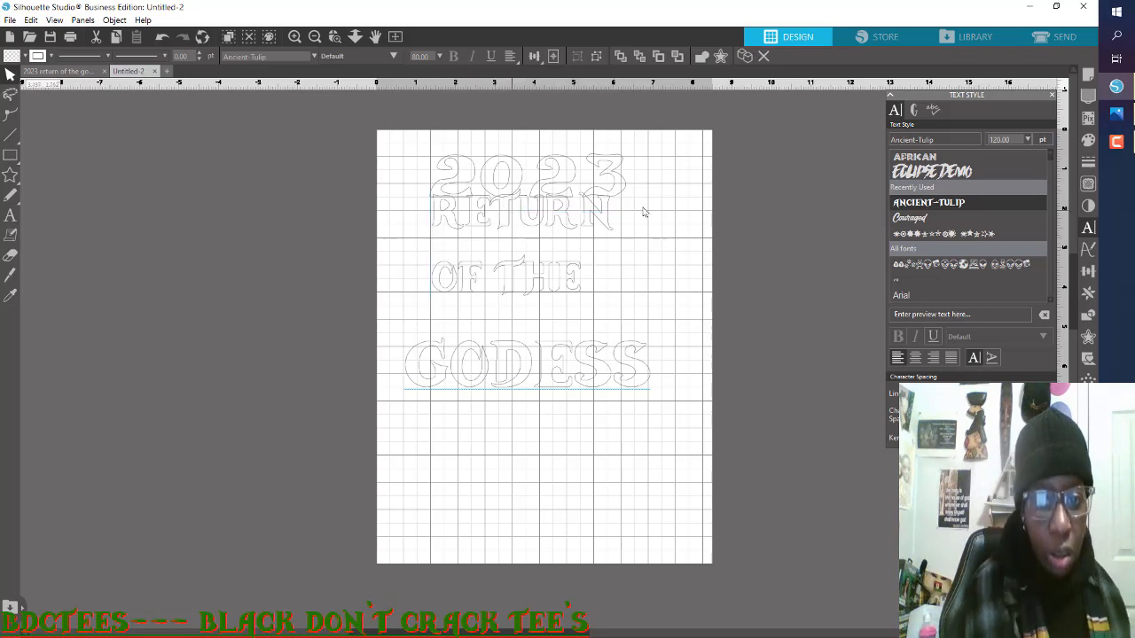
left_click(619, 223)
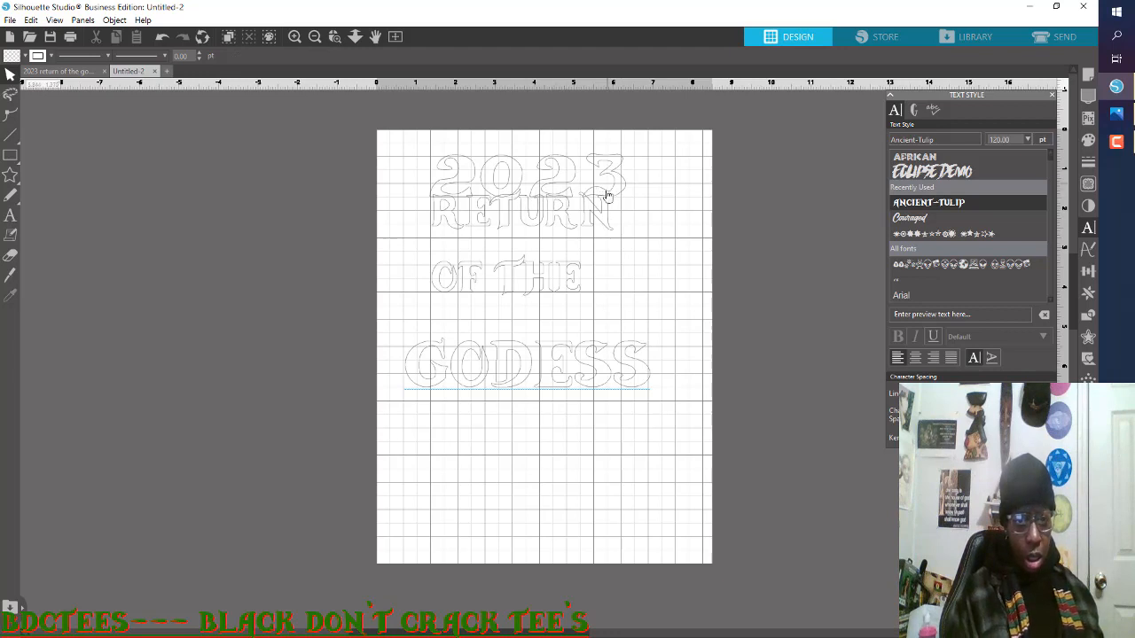
Step: Enlarge the 2023 text to about 6.2 in wide and 2.1 in tall
left_click(622, 188)
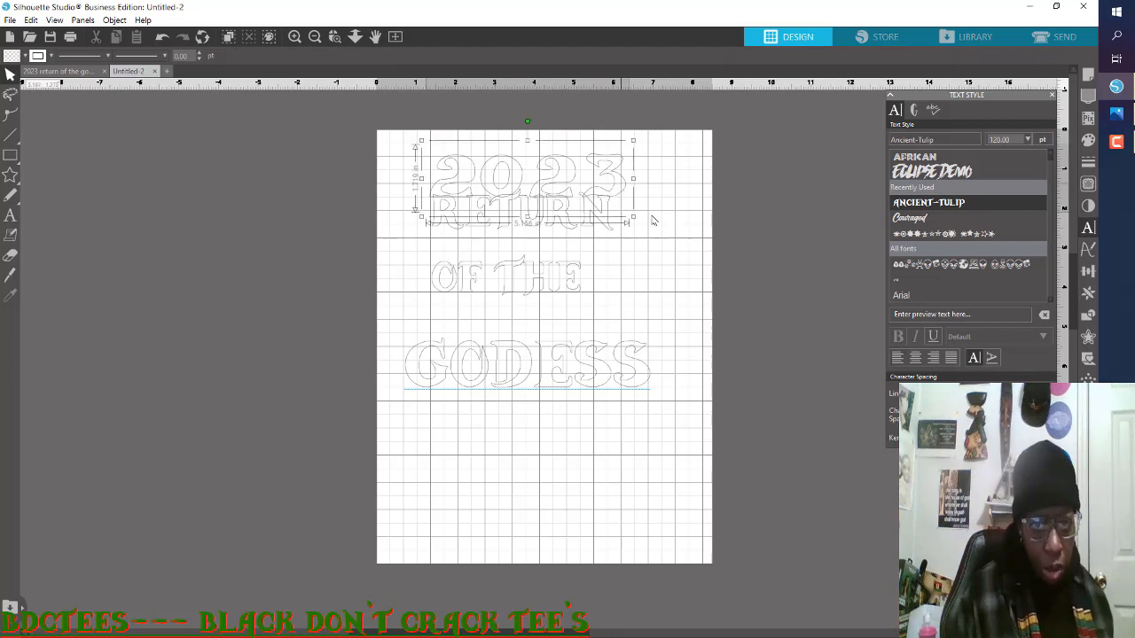
left_click_drag(634, 216, 681, 225)
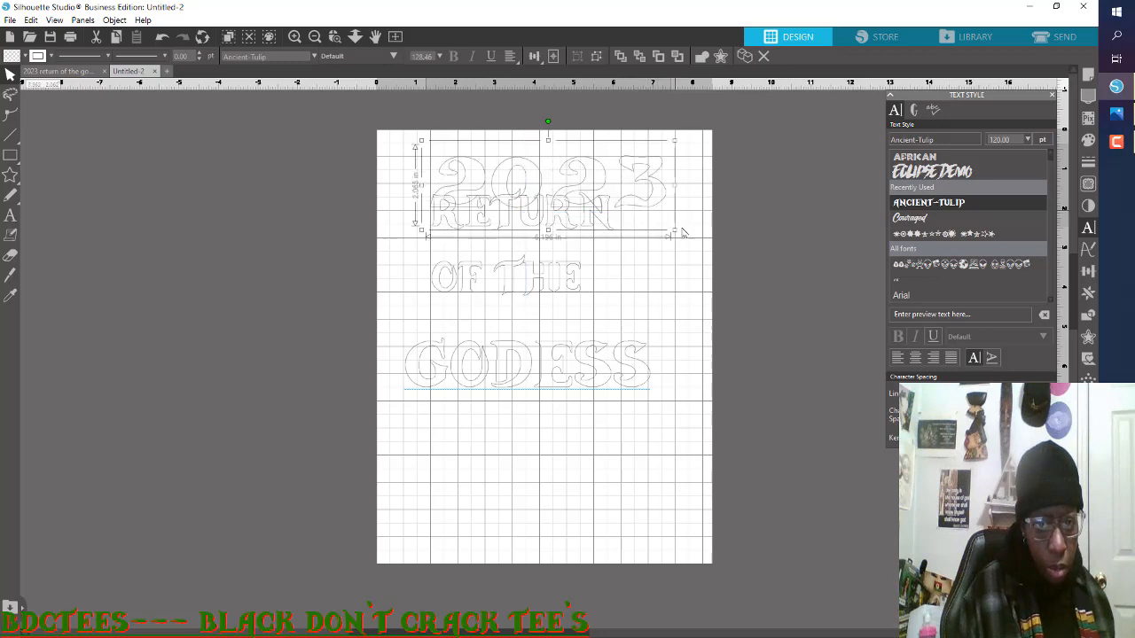
left_click(743, 308)
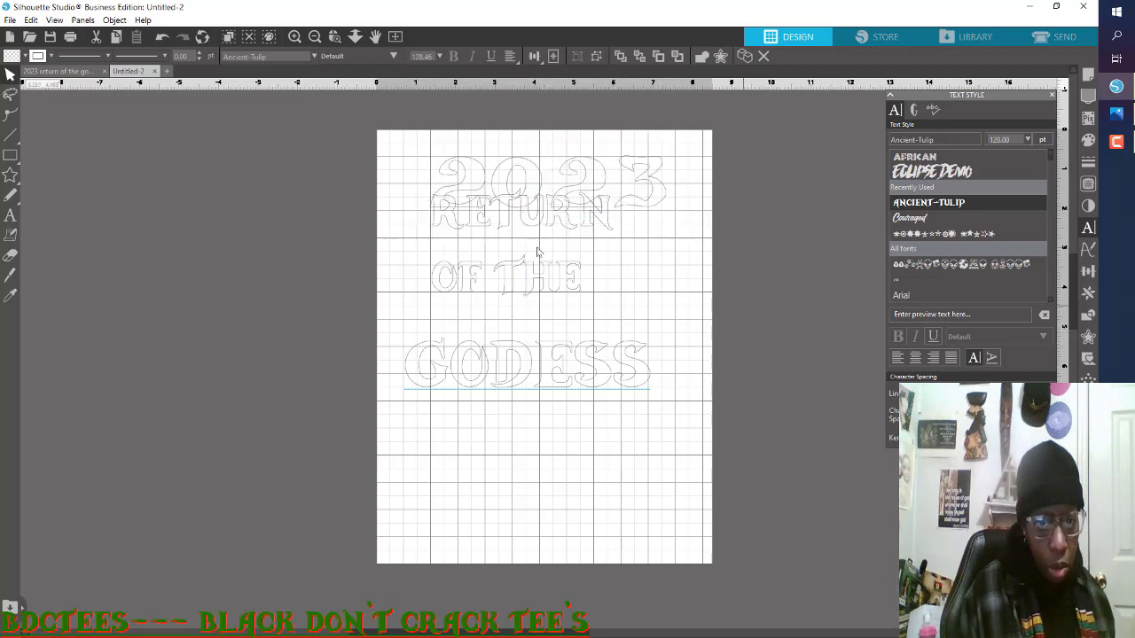
Step: Shift the RETURN text slightly to the right beneath 2023
mouse_move(507, 225)
left_mouse_down()
mouse_move(528, 240)
mouse_move(547, 234)
mouse_move(516, 233)
mouse_move(523, 245)
mouse_move(526, 235)
left_mouse_up()
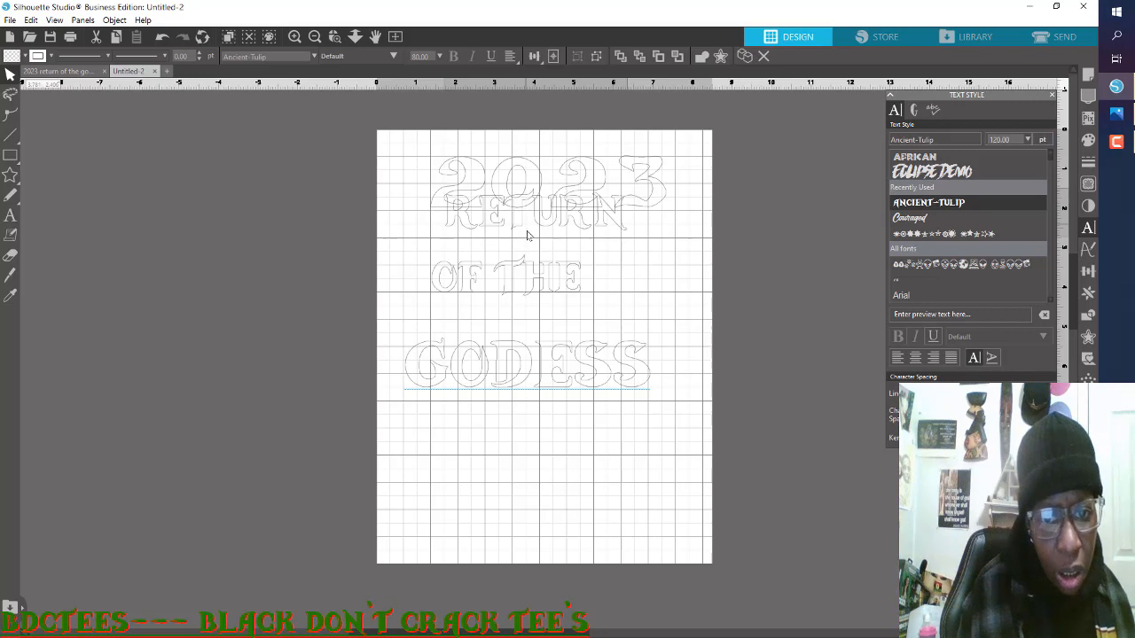
left_click_drag(539, 219, 541, 222)
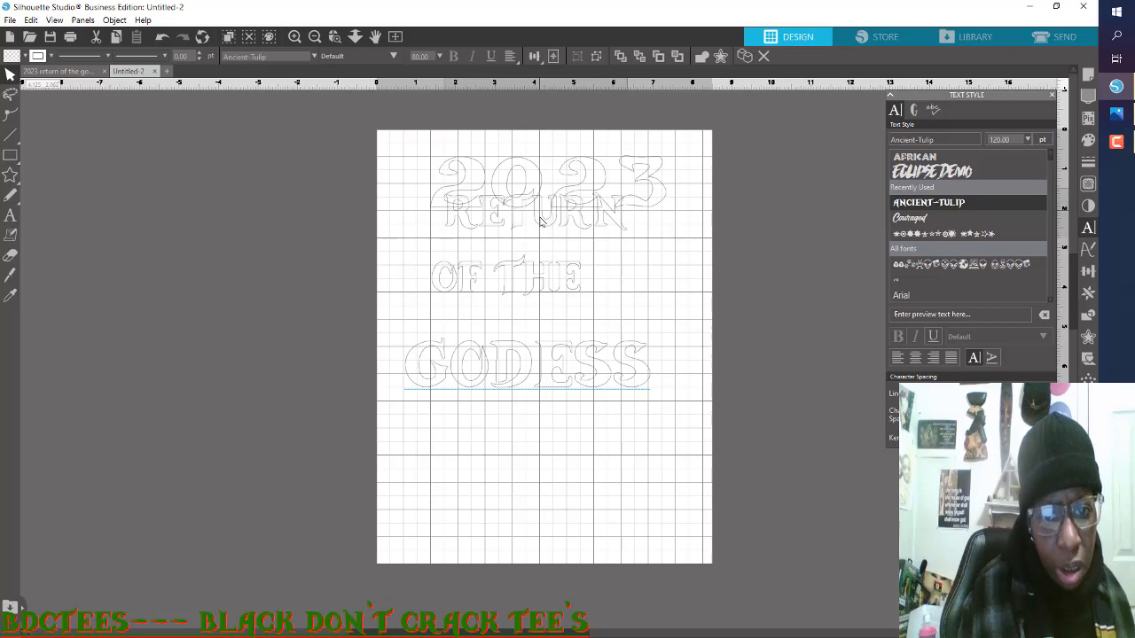
left_click(540, 220)
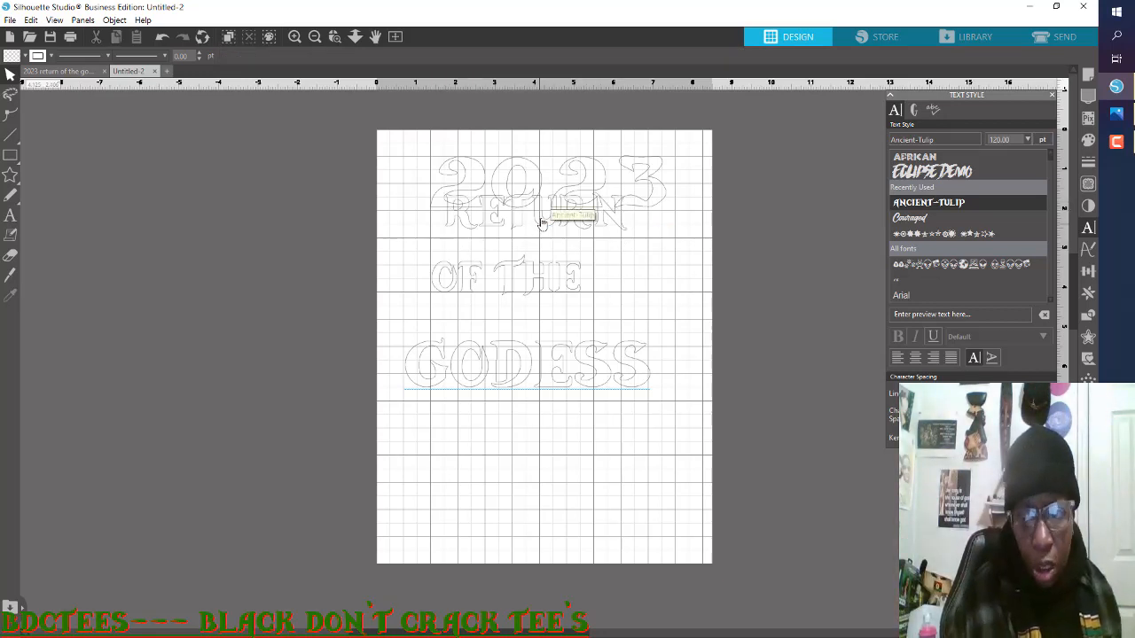
Step: Move the RETURN text down by 0.125 in with the Transform Move options
left_click(619, 225)
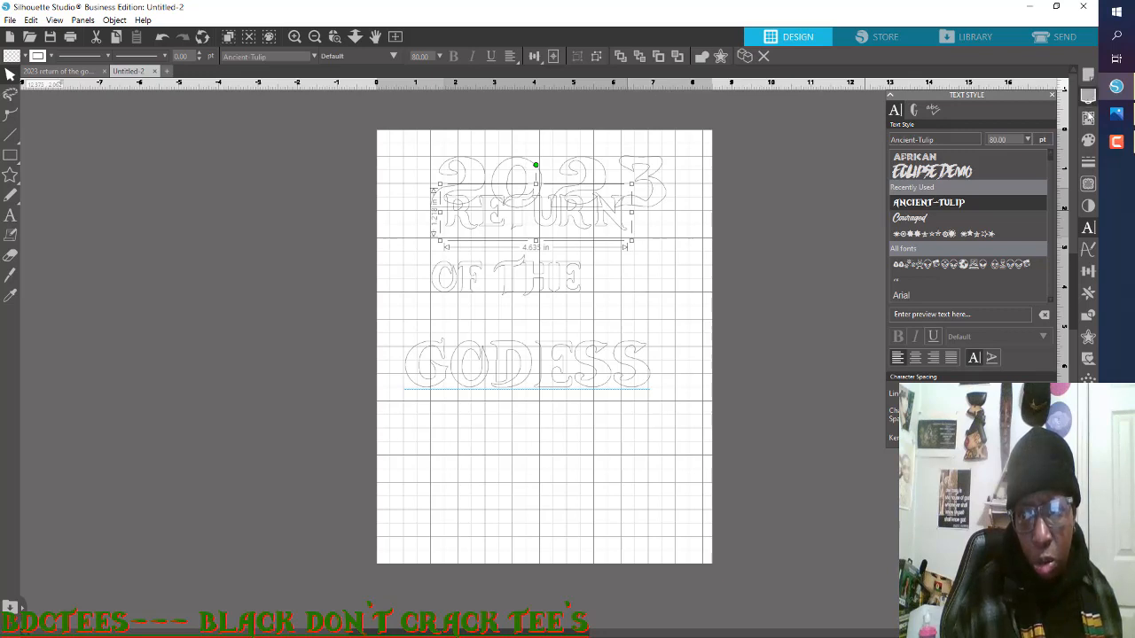
left_click(1088, 141)
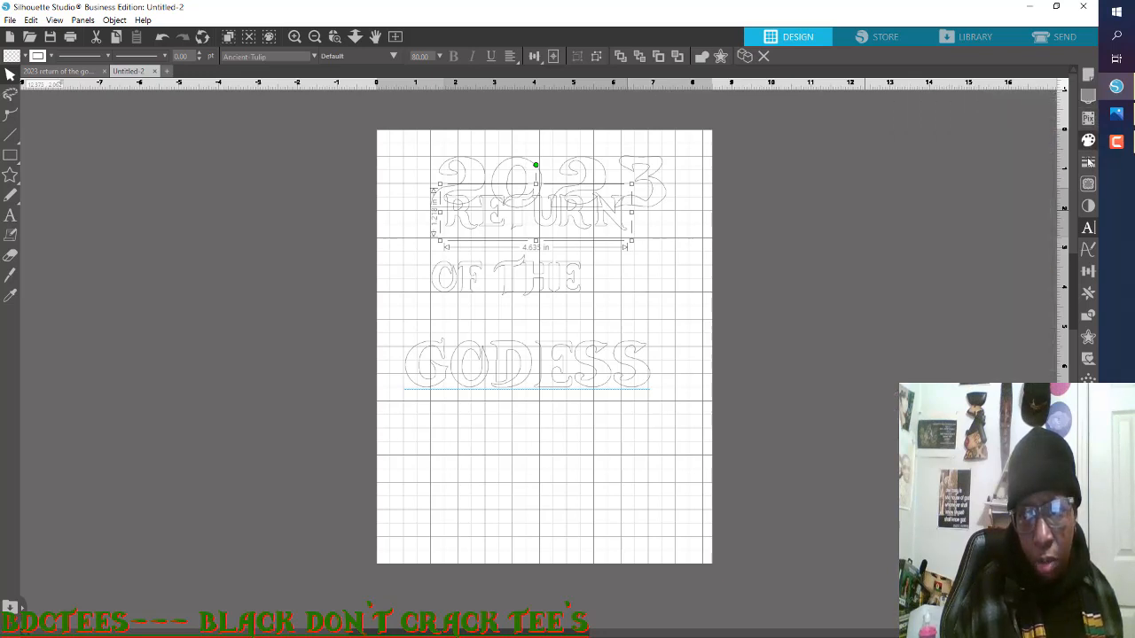
left_click(1088, 161)
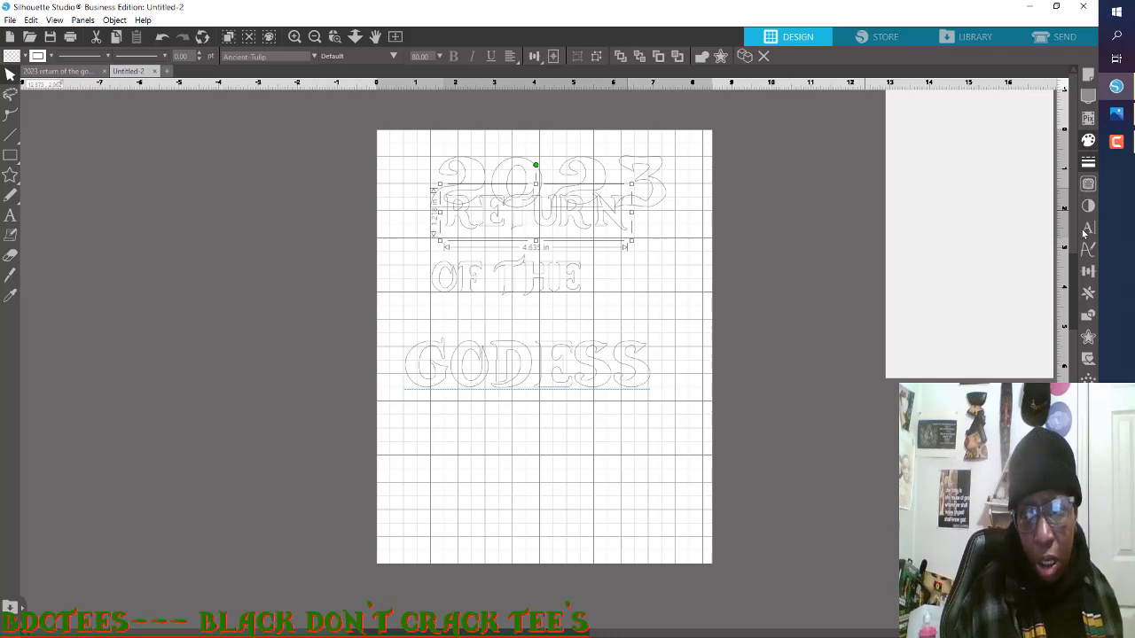
left_click(1090, 277)
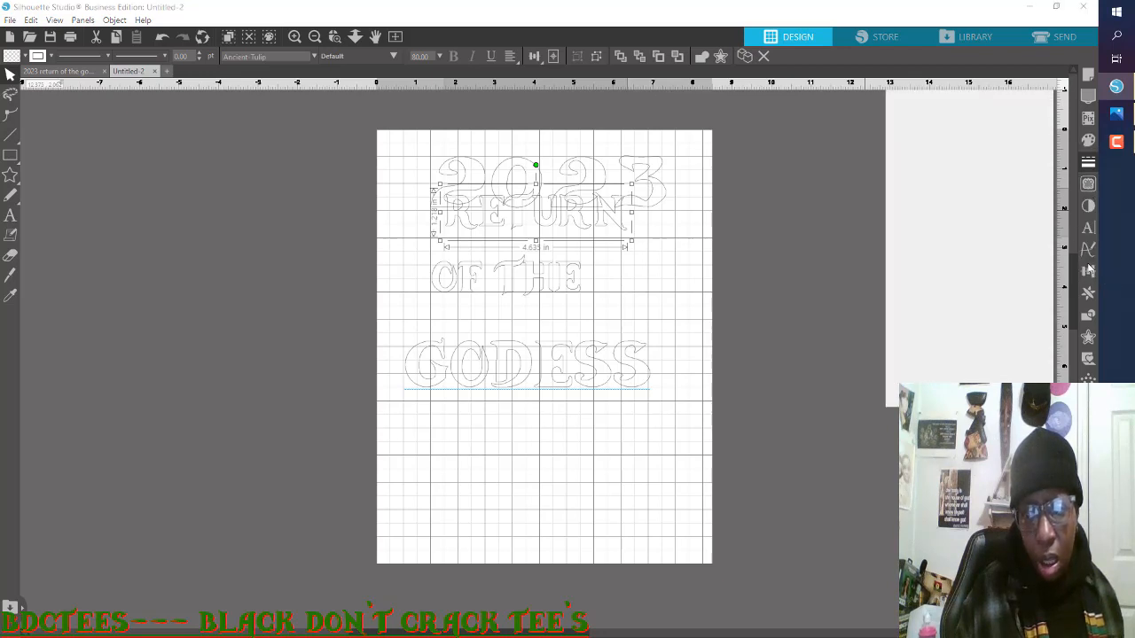
left_click(1090, 272)
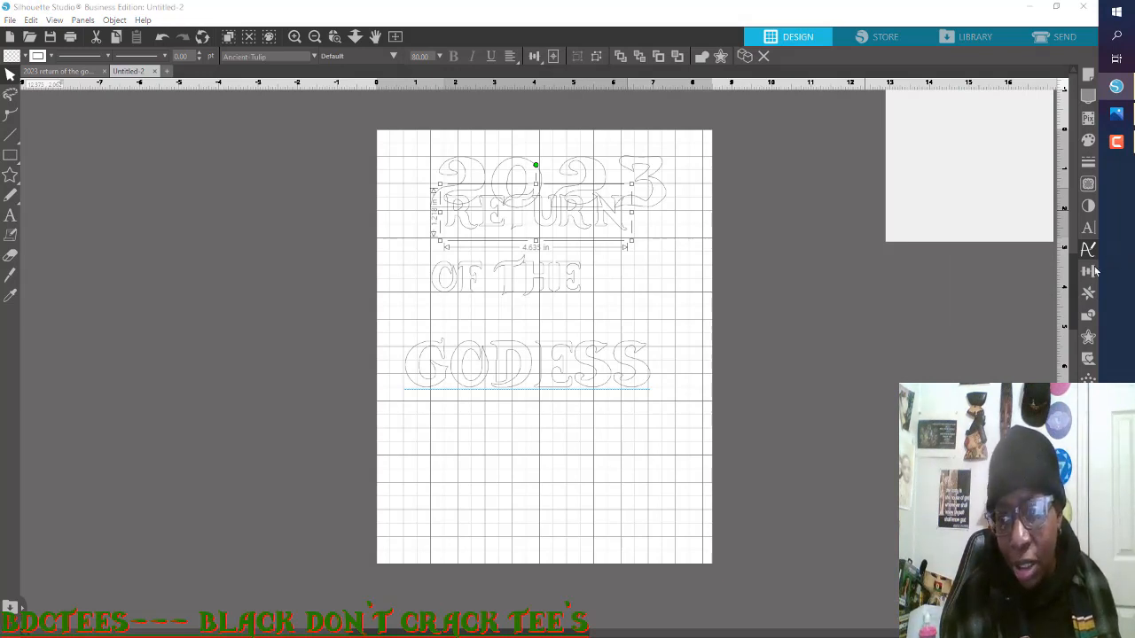
left_click(1088, 273)
left_click(1089, 272)
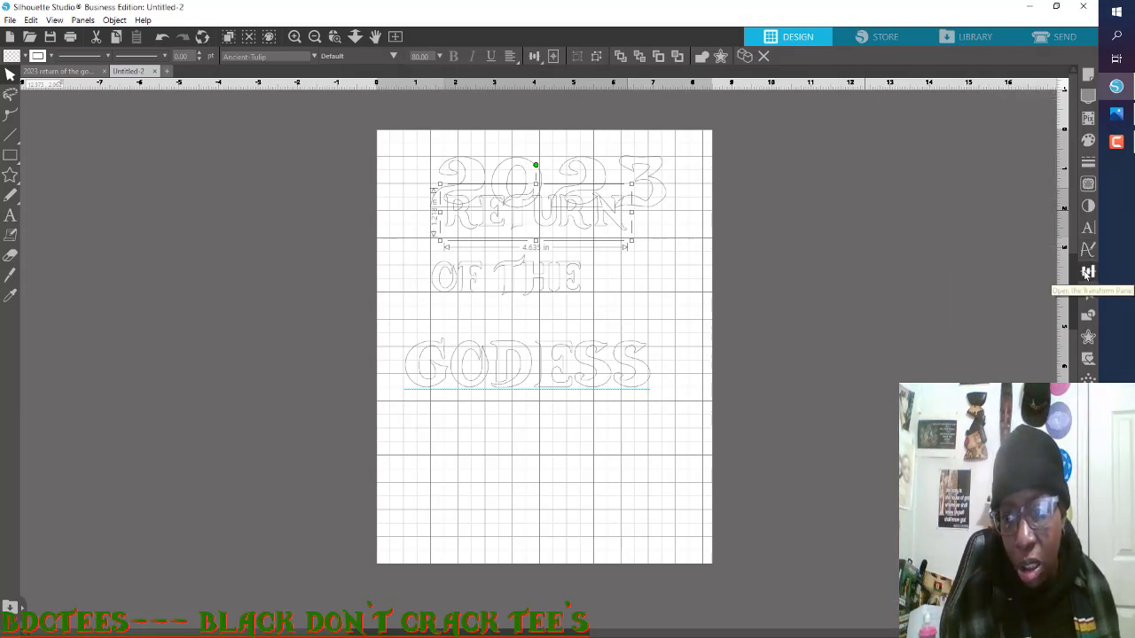
left_click(1087, 273)
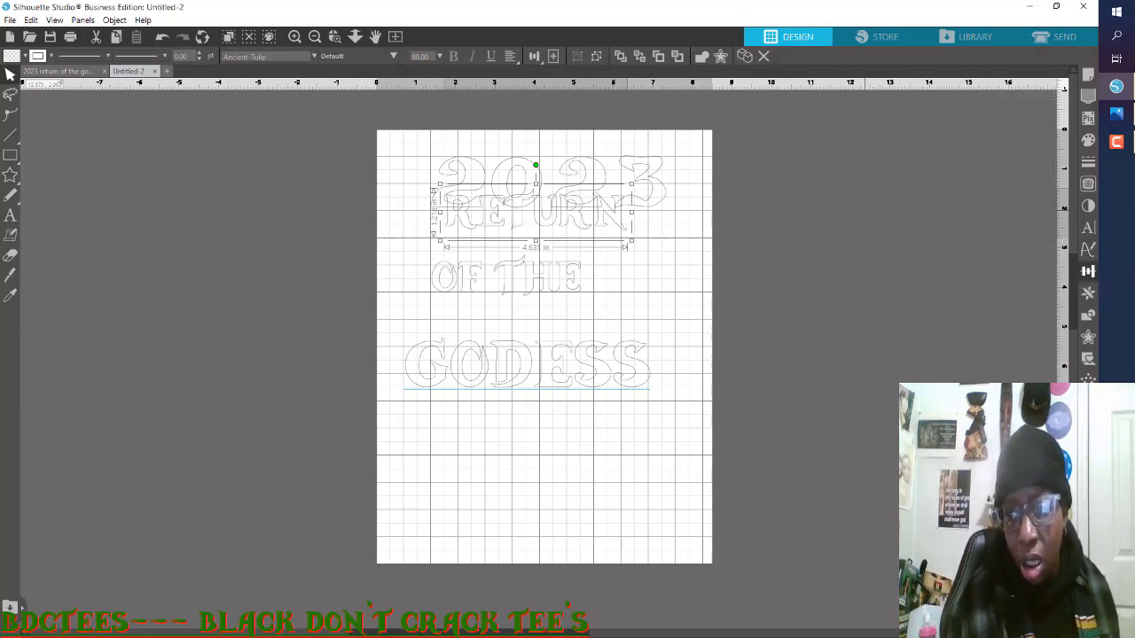
left_click(1085, 273)
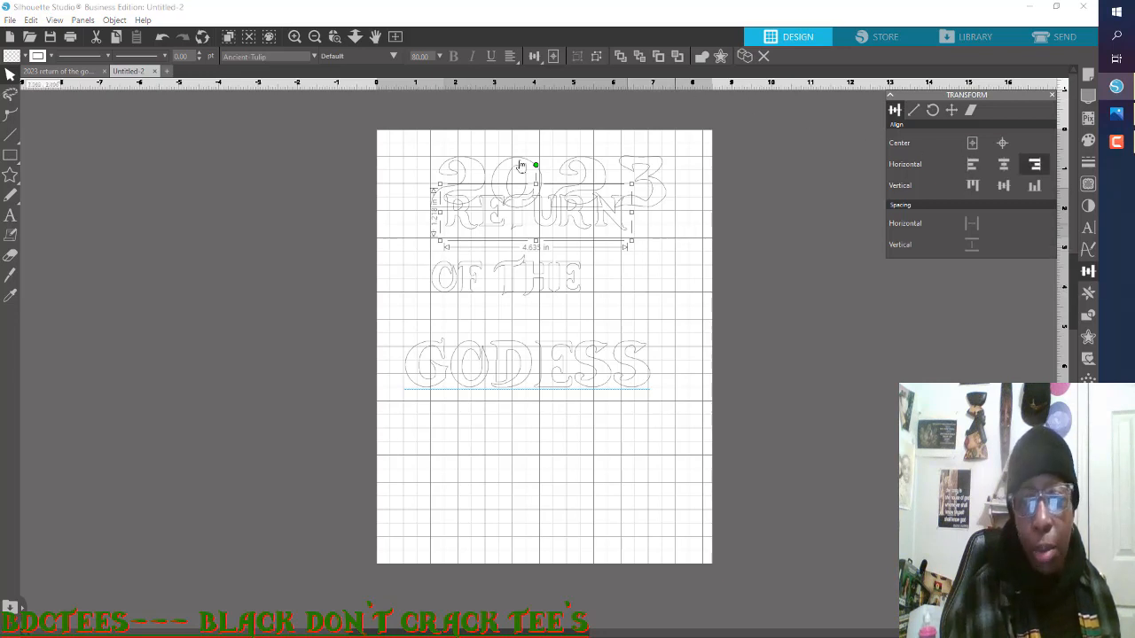
left_click(952, 110)
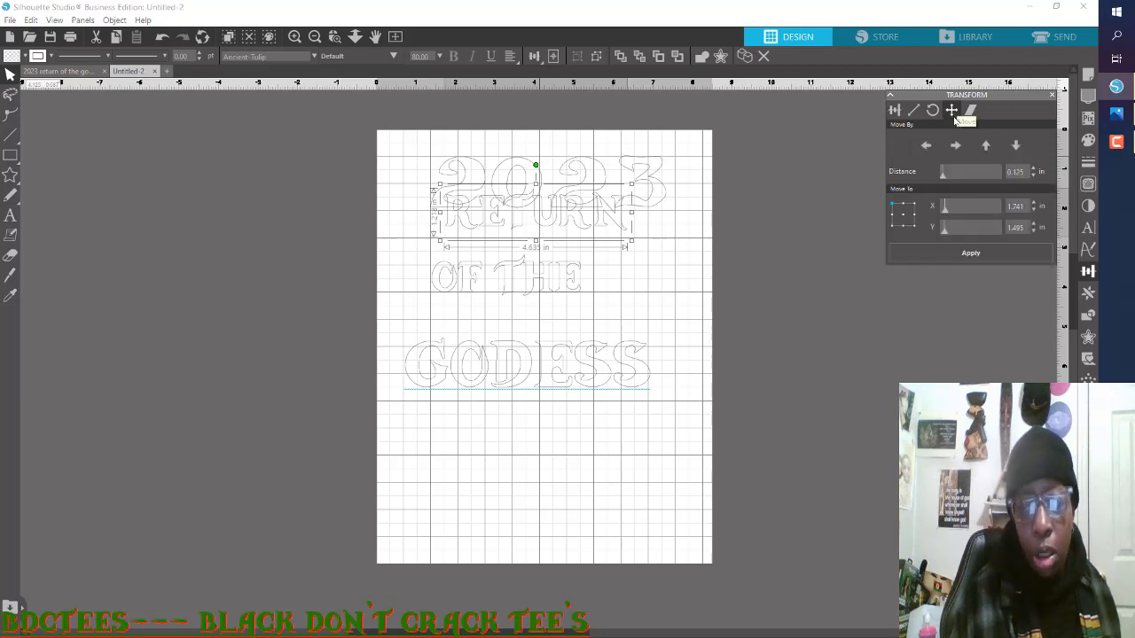
left_click(1015, 148)
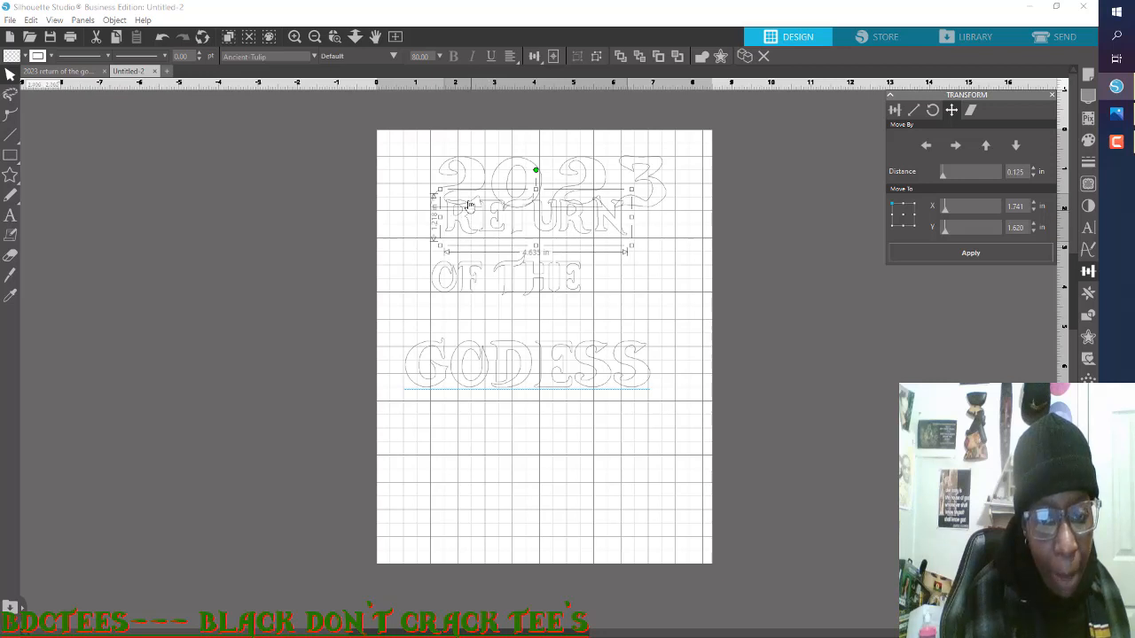
Step: Move the OF THE text up beneath RETURN, then lower it in two 0.125 in increments with the Transform Move options
left_click(850, 277)
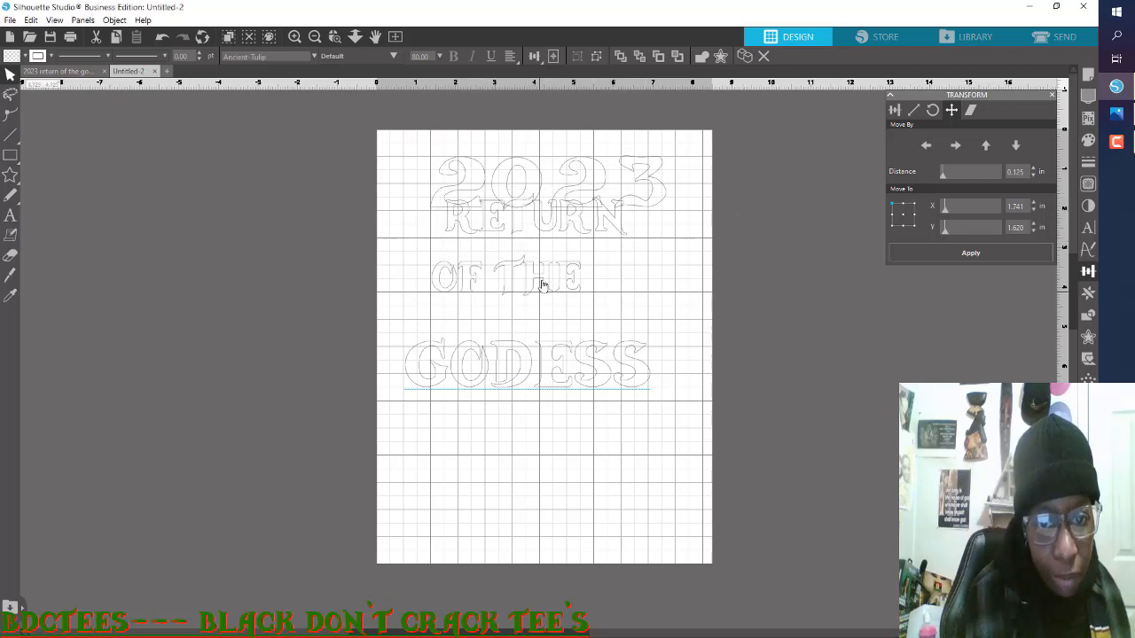
left_click_drag(543, 284, 571, 271)
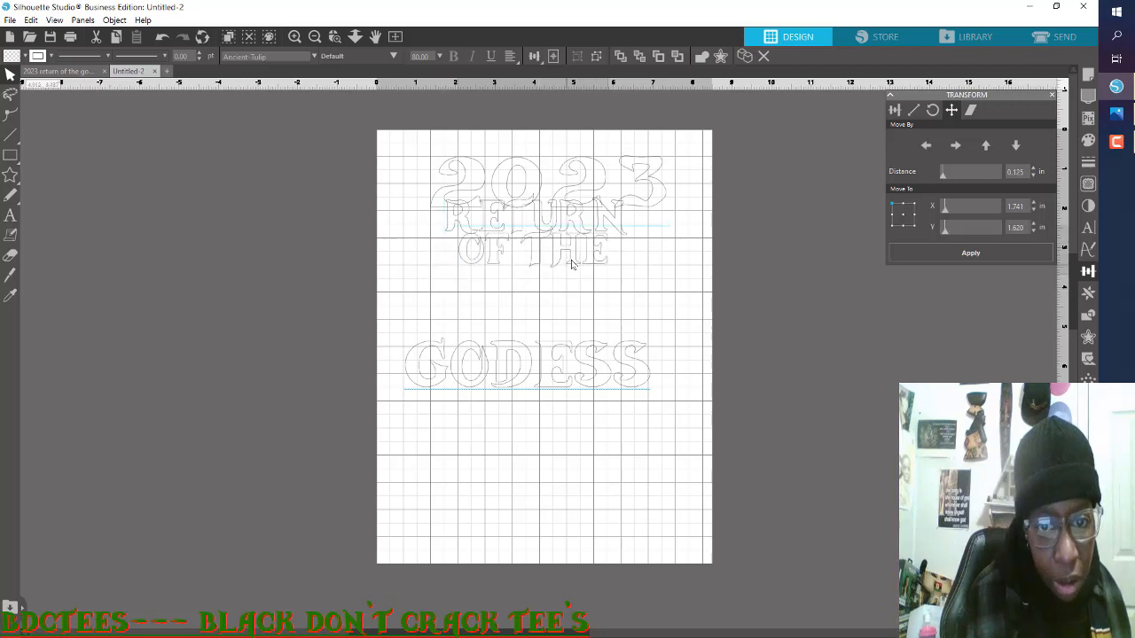
left_click_drag(572, 264, 572, 262)
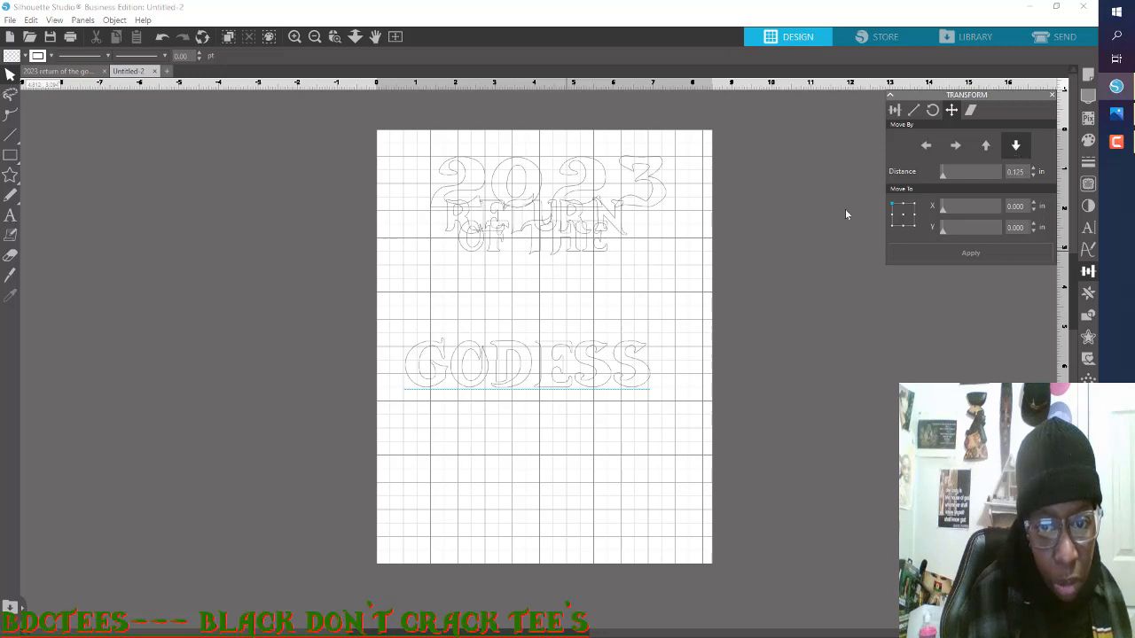
left_click(604, 260)
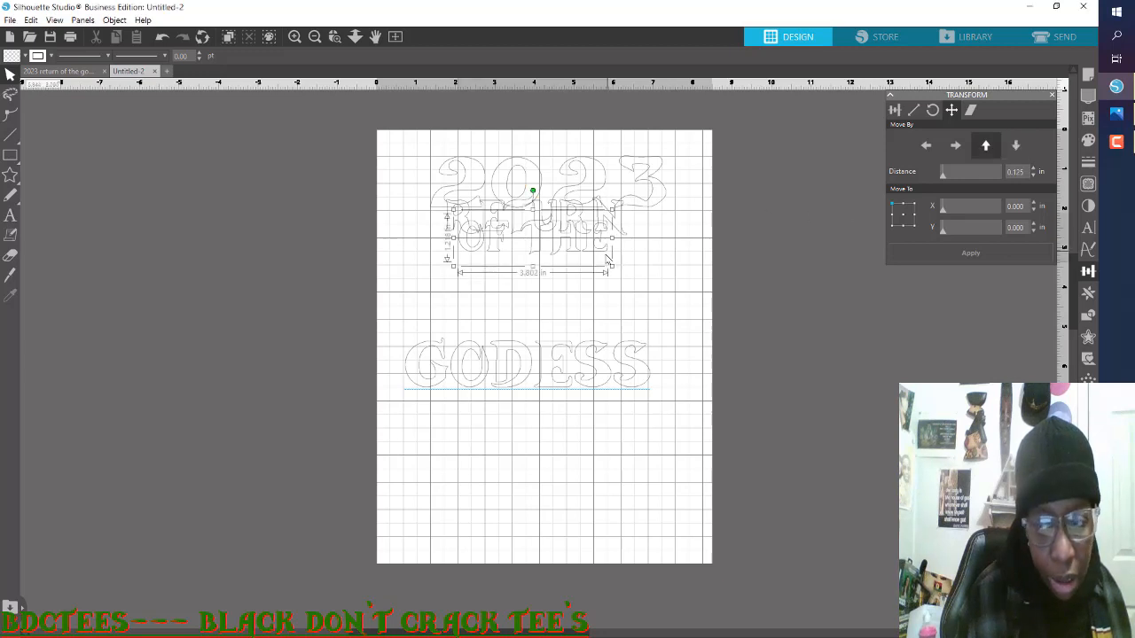
left_click(1017, 147)
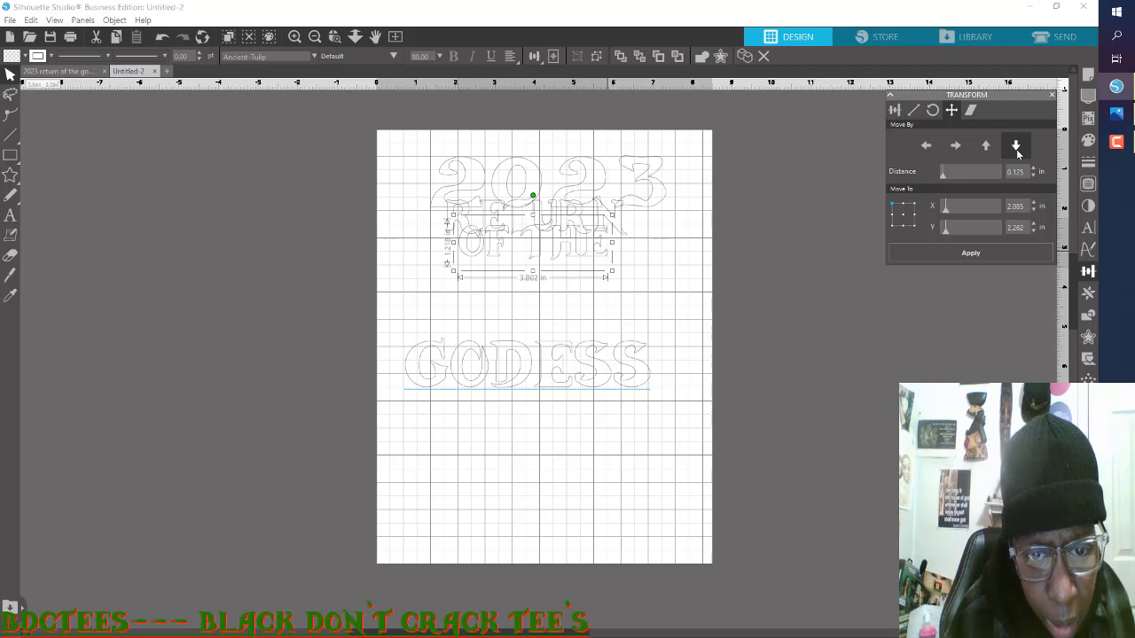
left_click(1017, 155)
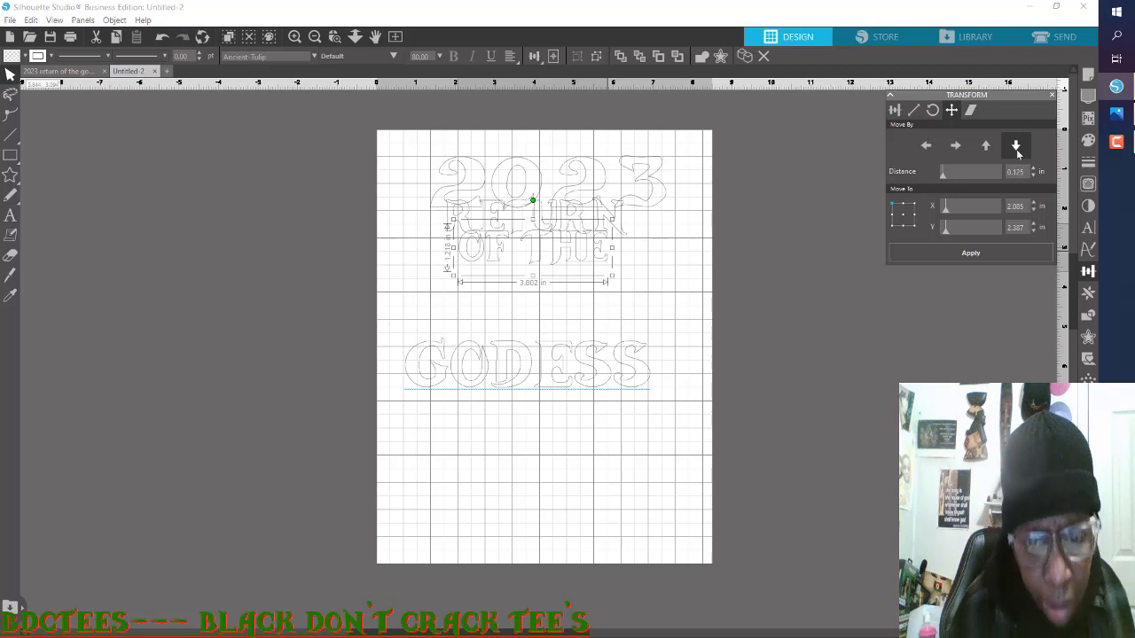
Step: Enlarge the GODESS text to about 7.9 in wide and 3.4 in tall, nearly filling the page width
left_click(482, 387)
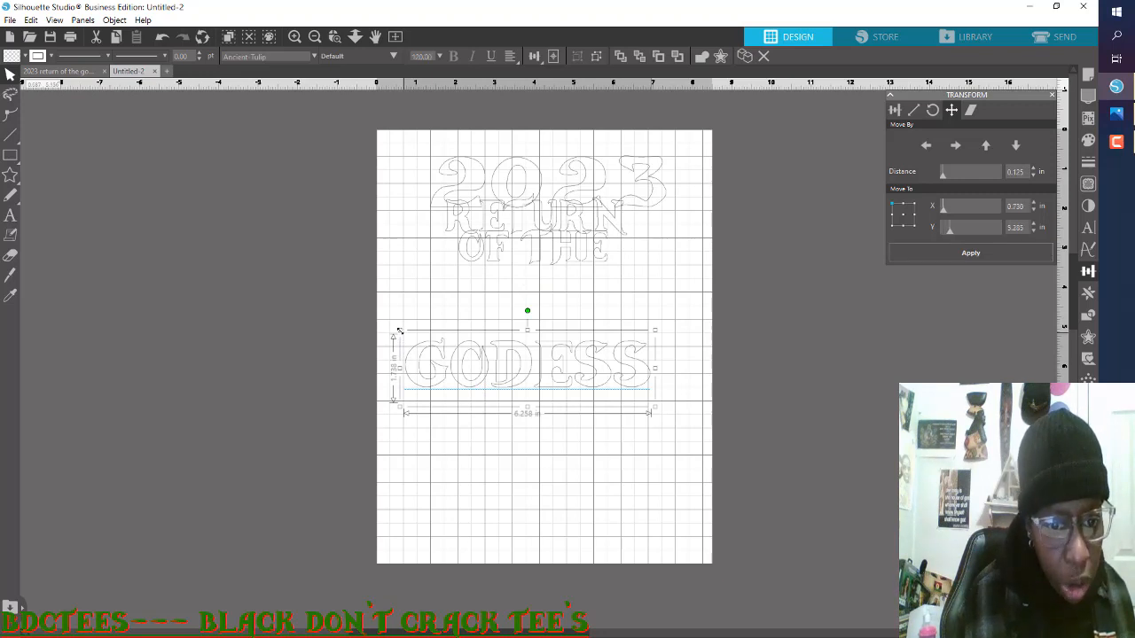
mouse_move(399, 331)
left_mouse_down()
mouse_move(368, 297)
mouse_move(391, 313)
left_mouse_up()
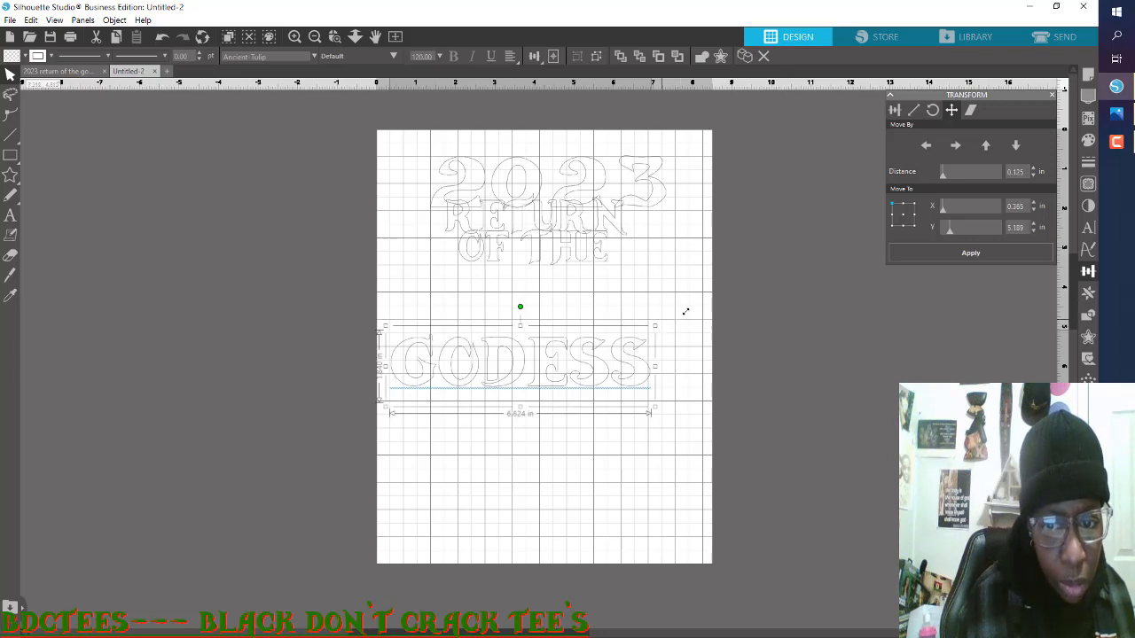
left_click_drag(686, 311, 708, 306)
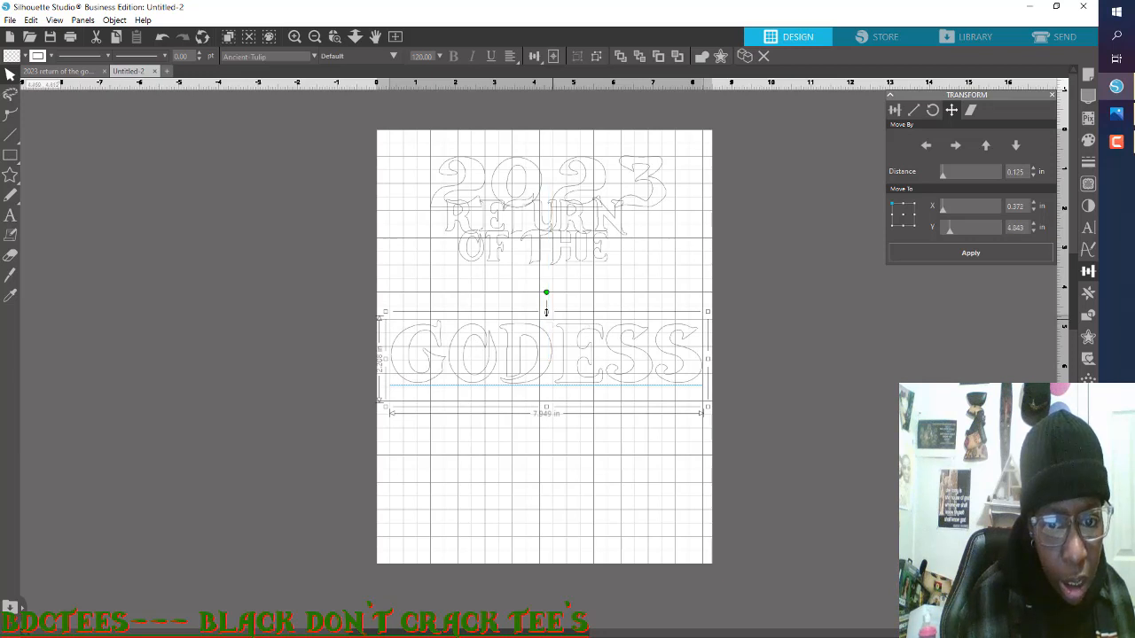
left_click_drag(549, 296, 551, 282)
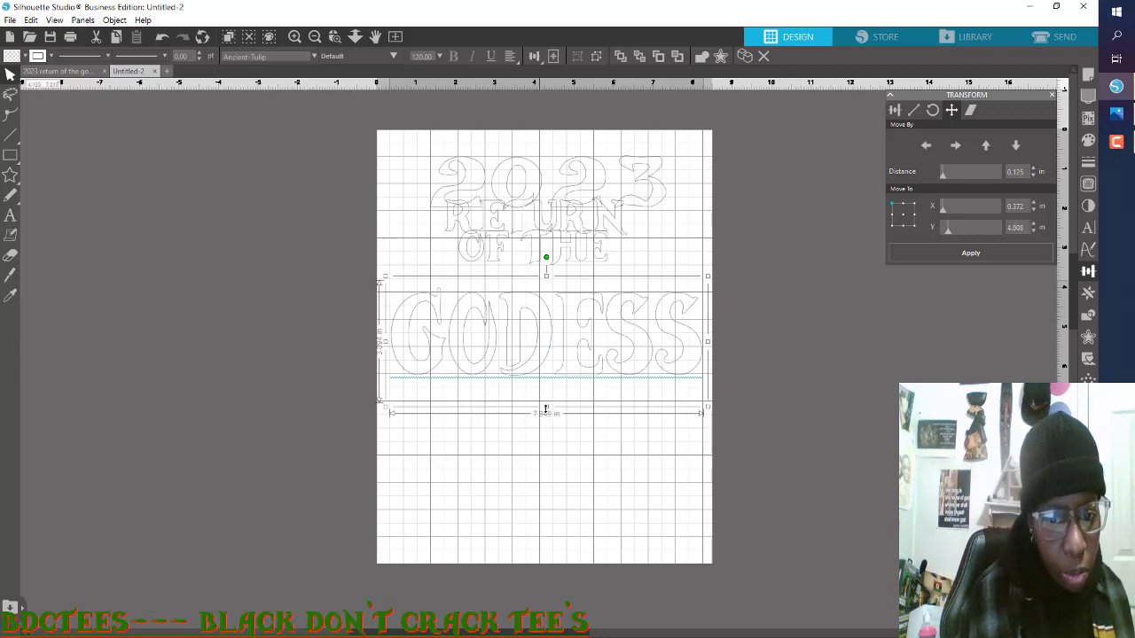
left_click_drag(547, 408, 551, 427)
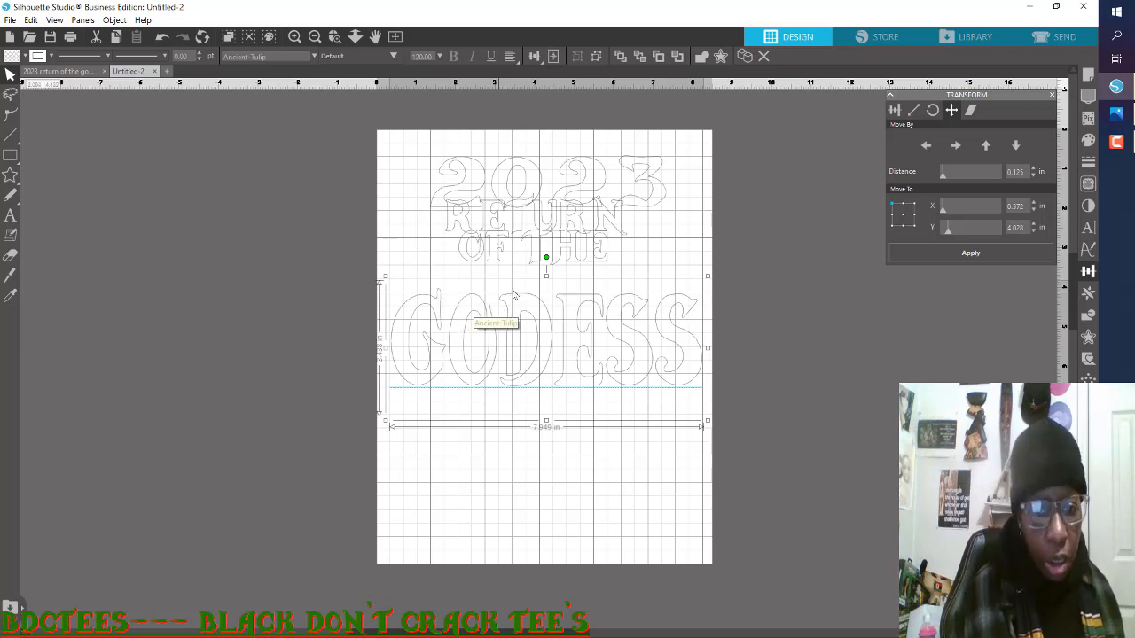
Step: Move the enlarged GODESS text up against the bottom of OF THE and check the stacked lines up close
left_click_drag(509, 301, 509, 258)
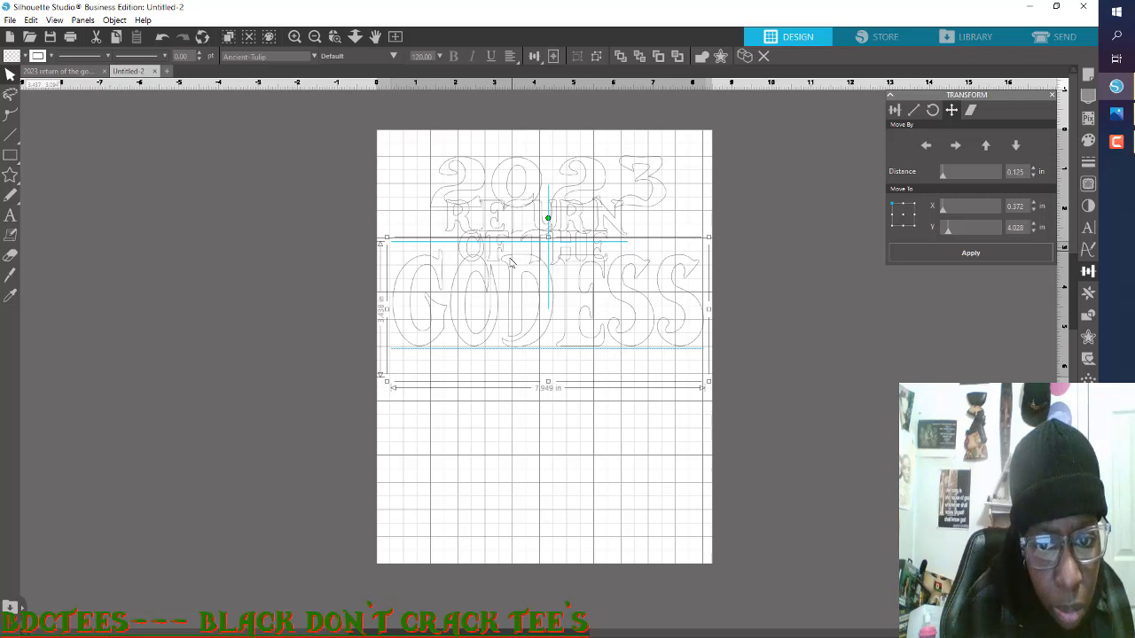
left_click_drag(510, 262, 513, 265)
left_click(754, 259)
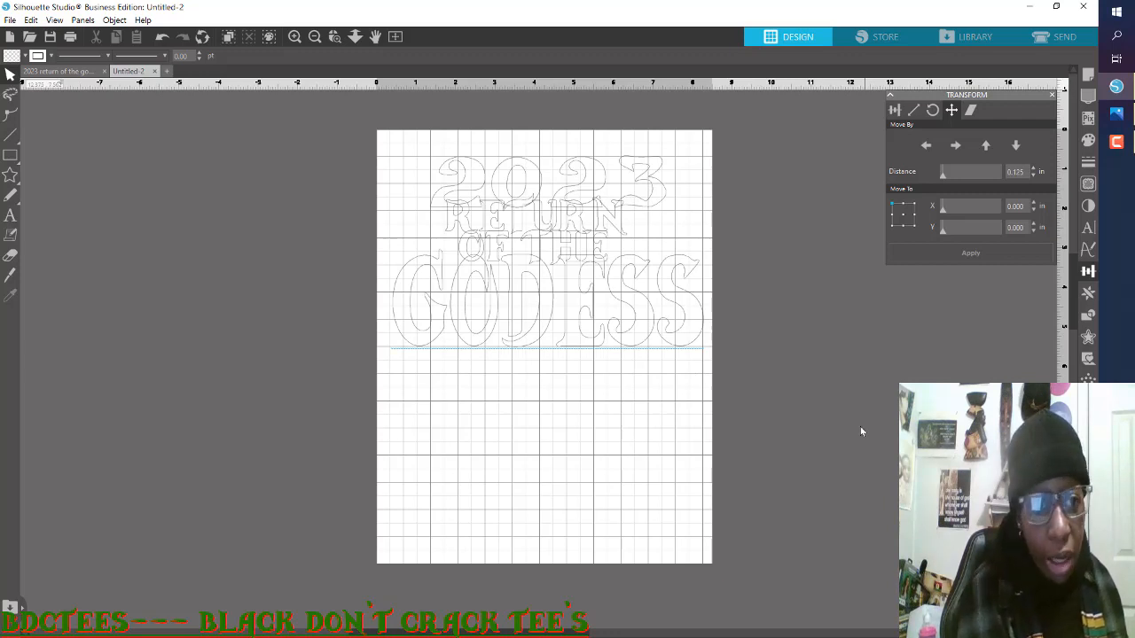
left_click(294, 38)
left_click(295, 38)
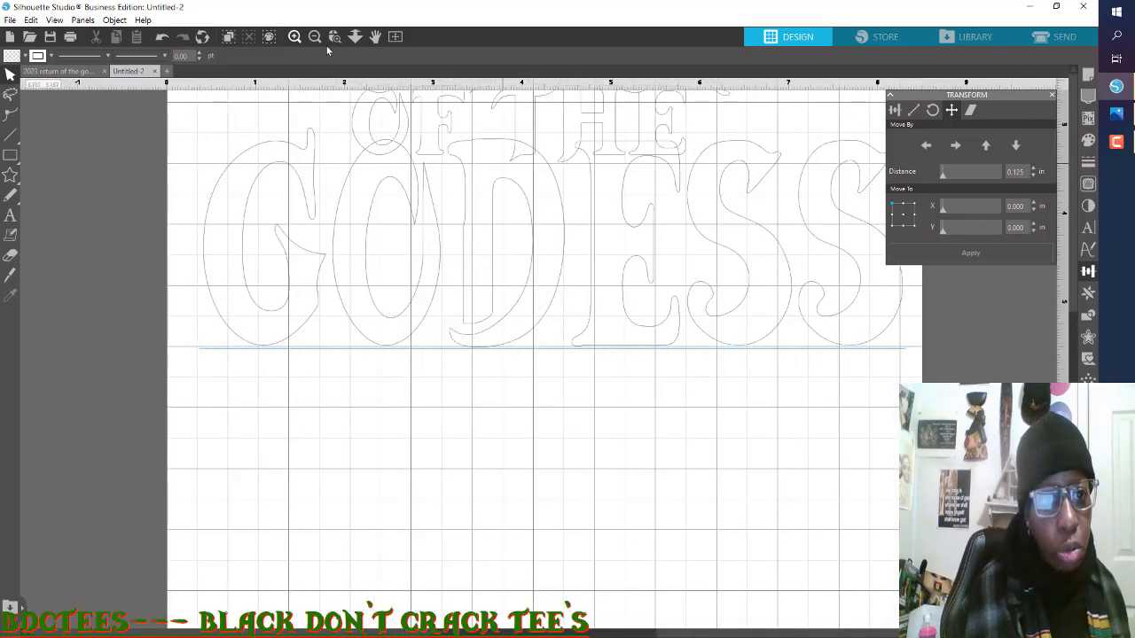
left_click(315, 38)
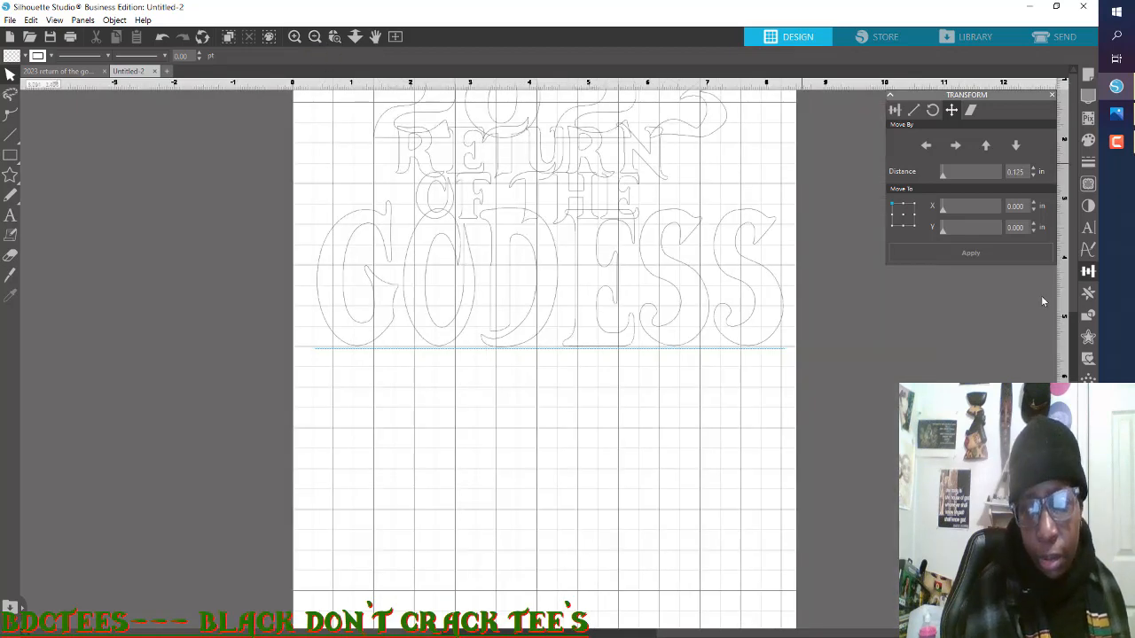
left_click_drag(1076, 341, 1077, 325)
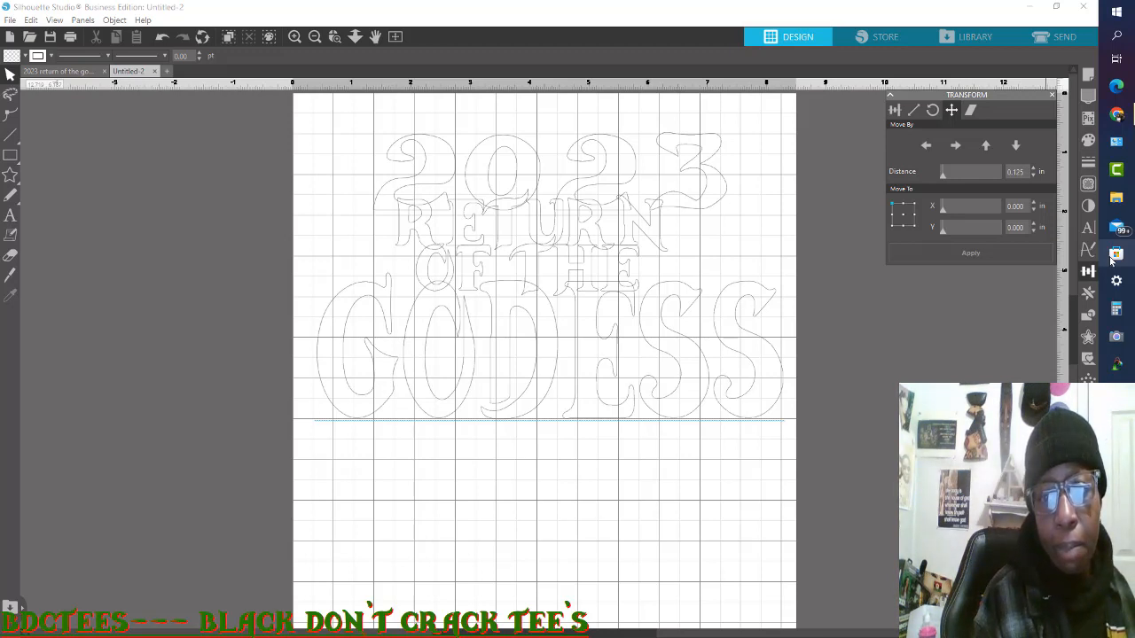
Step: Switch to Erase.bg in the browser, remove the background from the picture of the two Egyptian women, and download the result in original size
left_click(1115, 256)
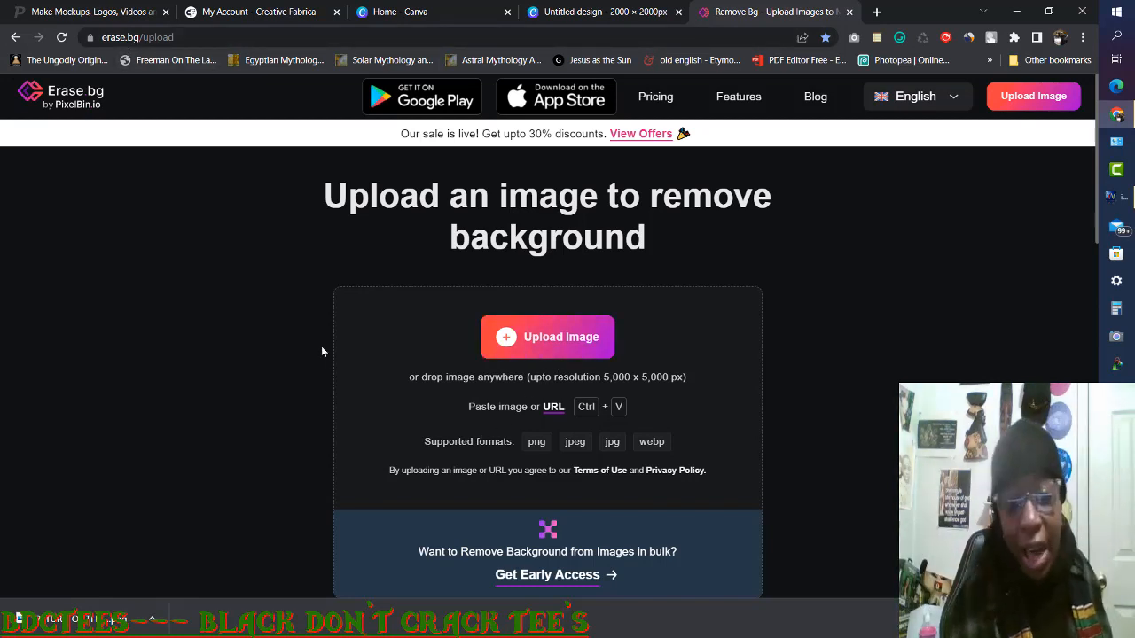
left_click(521, 349)
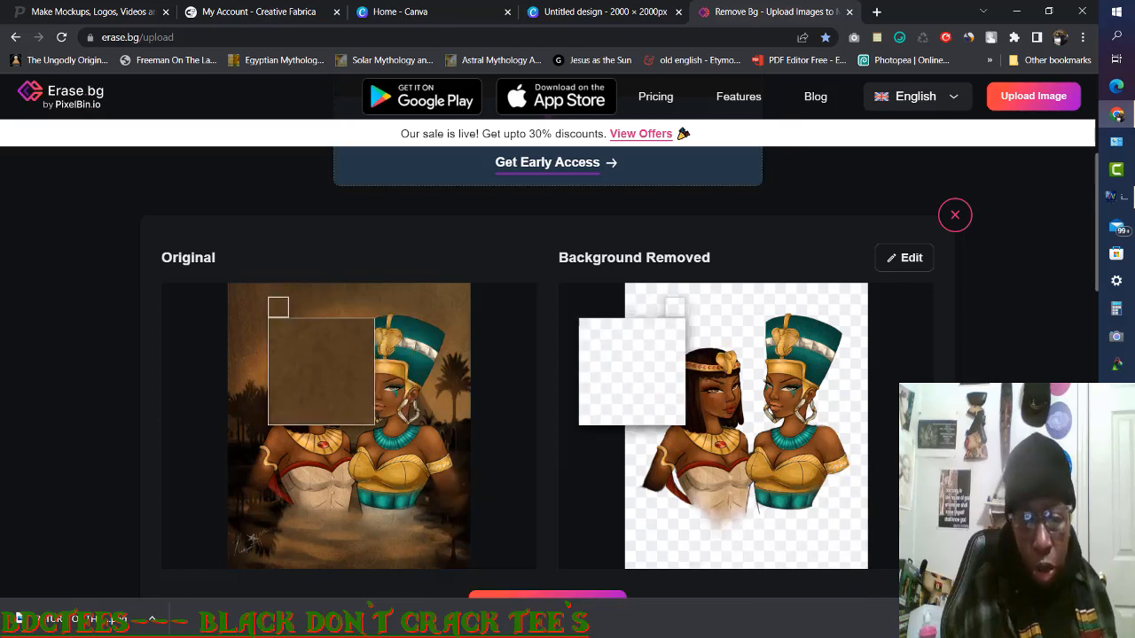
scroll(310, 372, "down", 1)
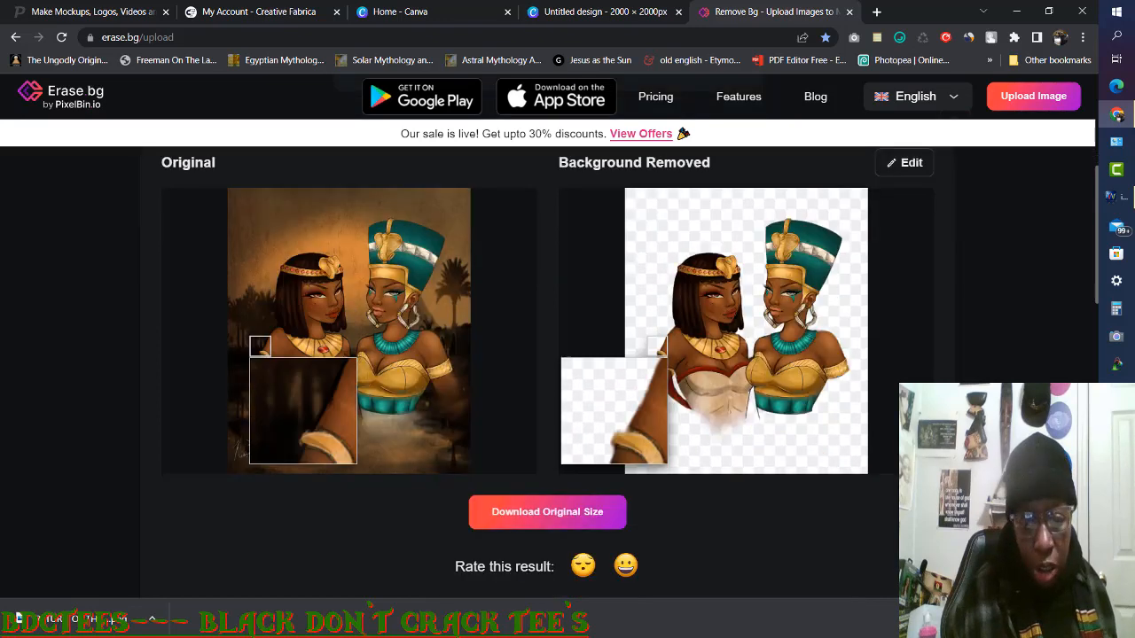
left_click(556, 521)
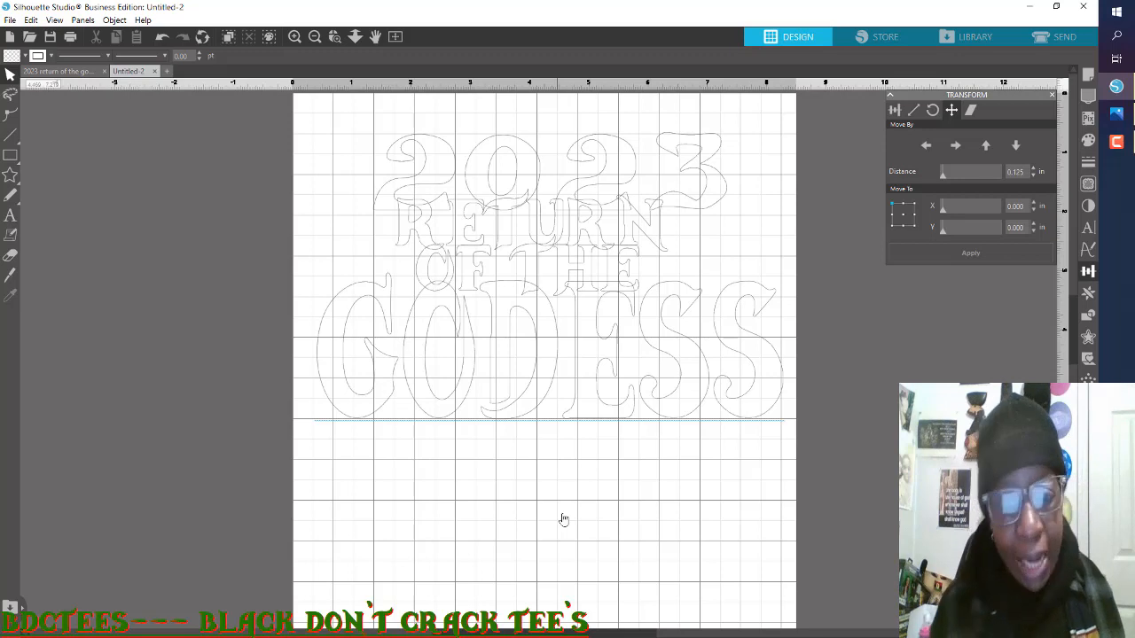
Step: Merge the background-free picture of the two women into the Silhouette Studio design and place it off the page beside the text
left_click(11, 20)
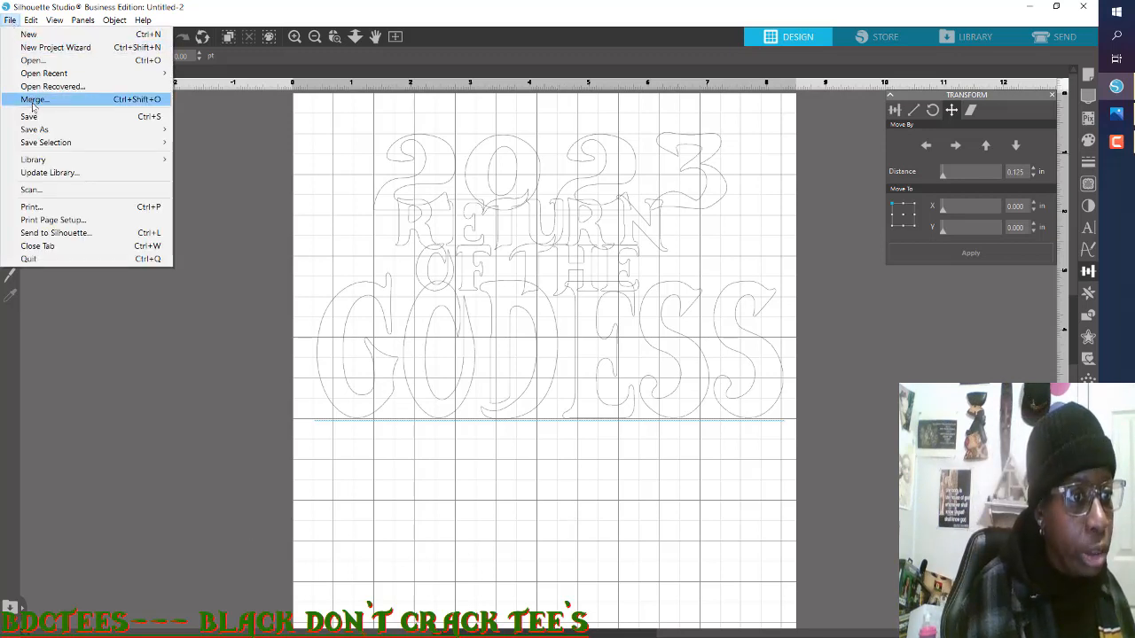
left_click(32, 101)
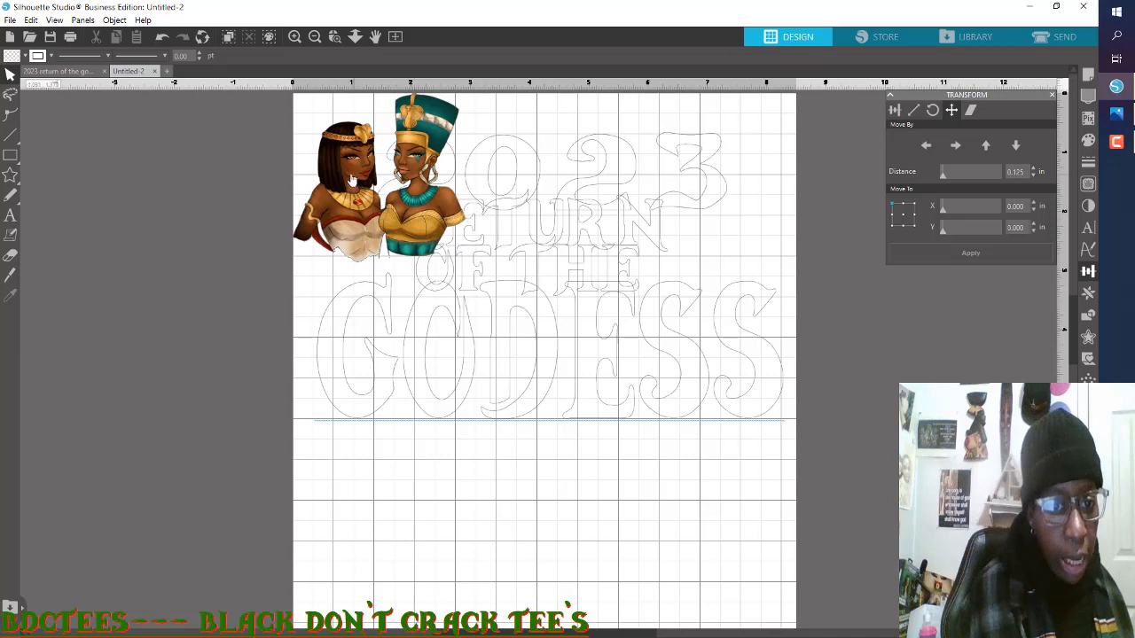
left_click_drag(357, 180, 114, 304)
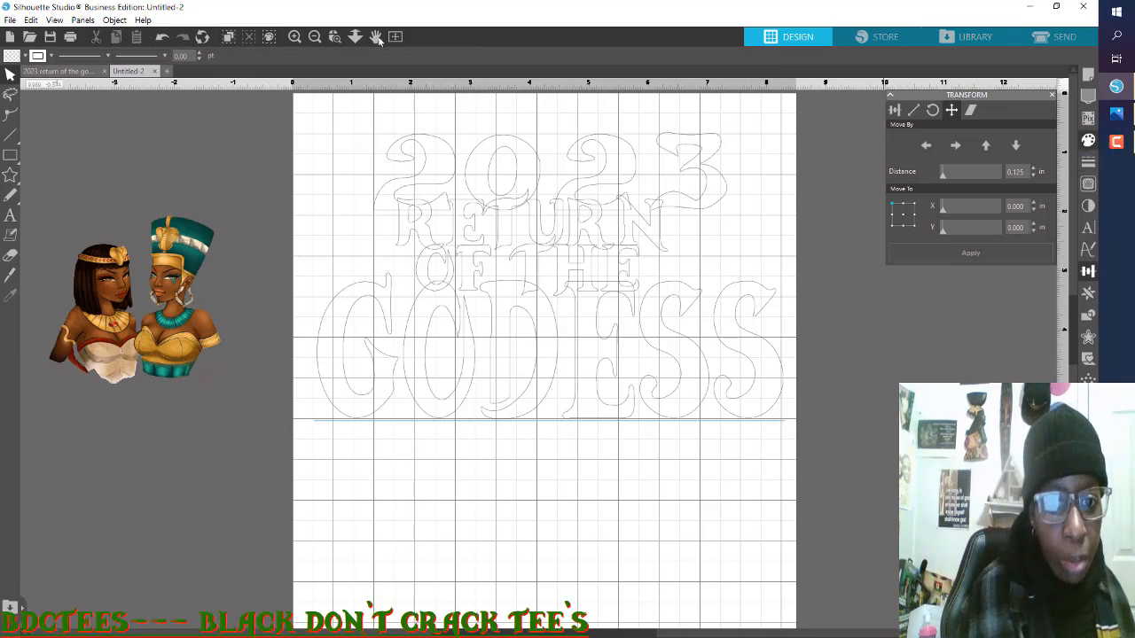
Step: Fill the 2023 text with the dark green sampled from the woman's tall headdress
left_click(399, 152)
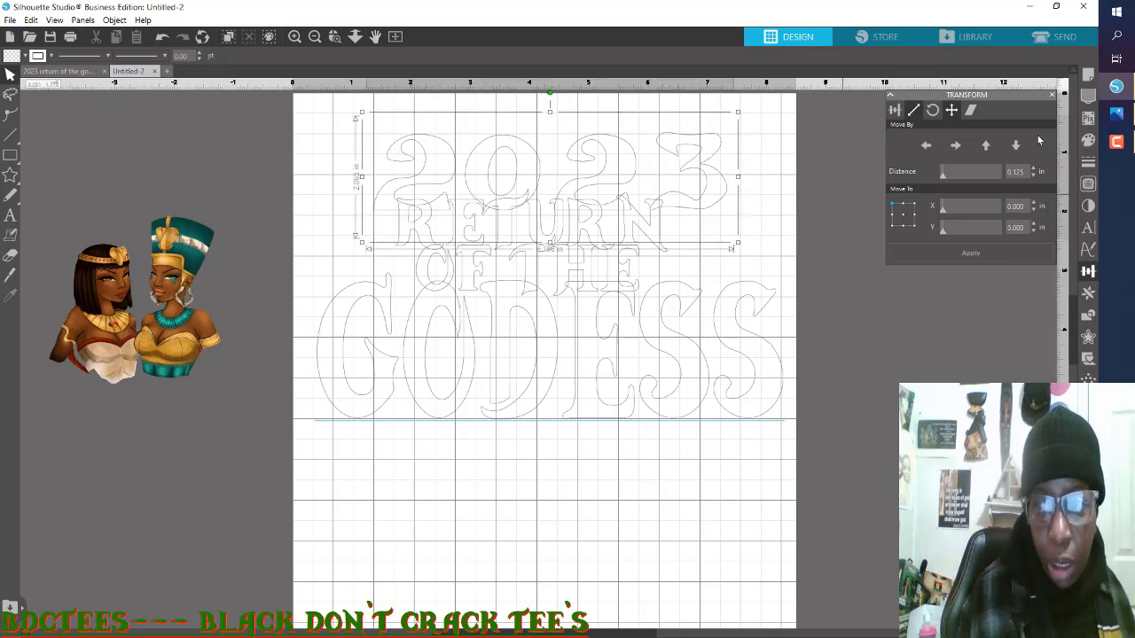
left_click(1089, 144)
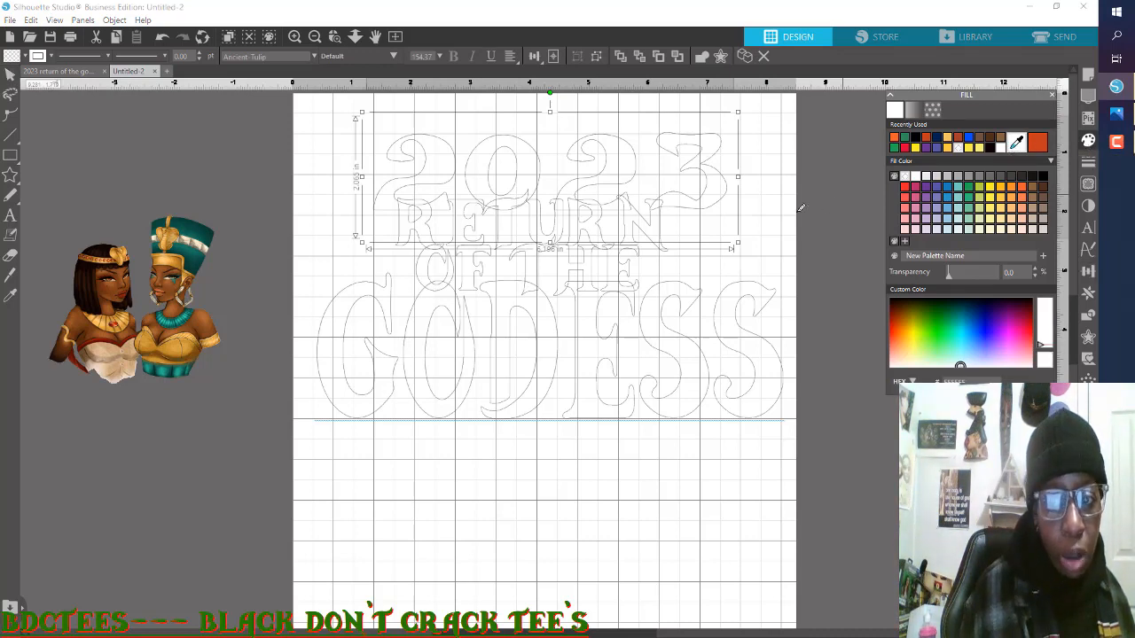
left_click(181, 221)
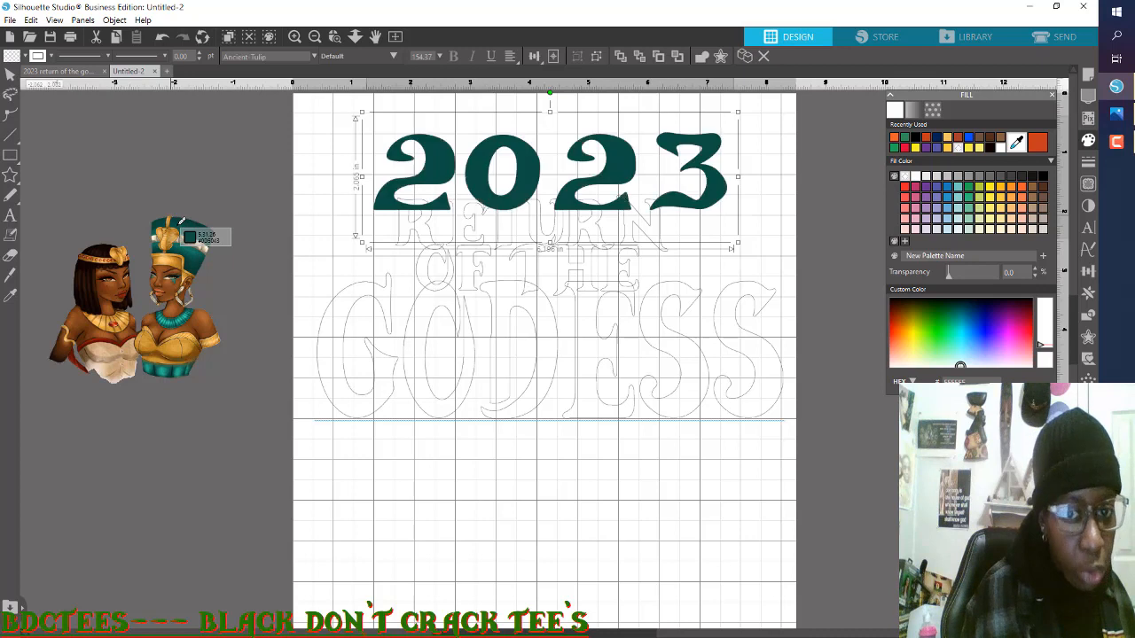
left_click(434, 159)
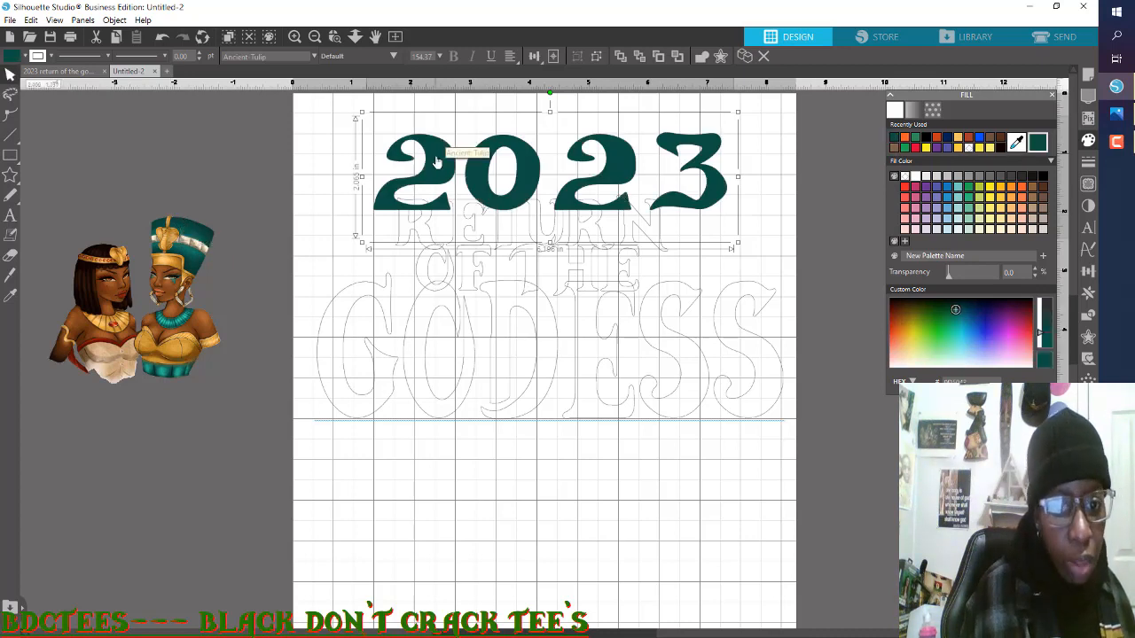
Step: Fill the RETURN text with the gold sampled from the ornament on the green headdress
left_click(401, 237)
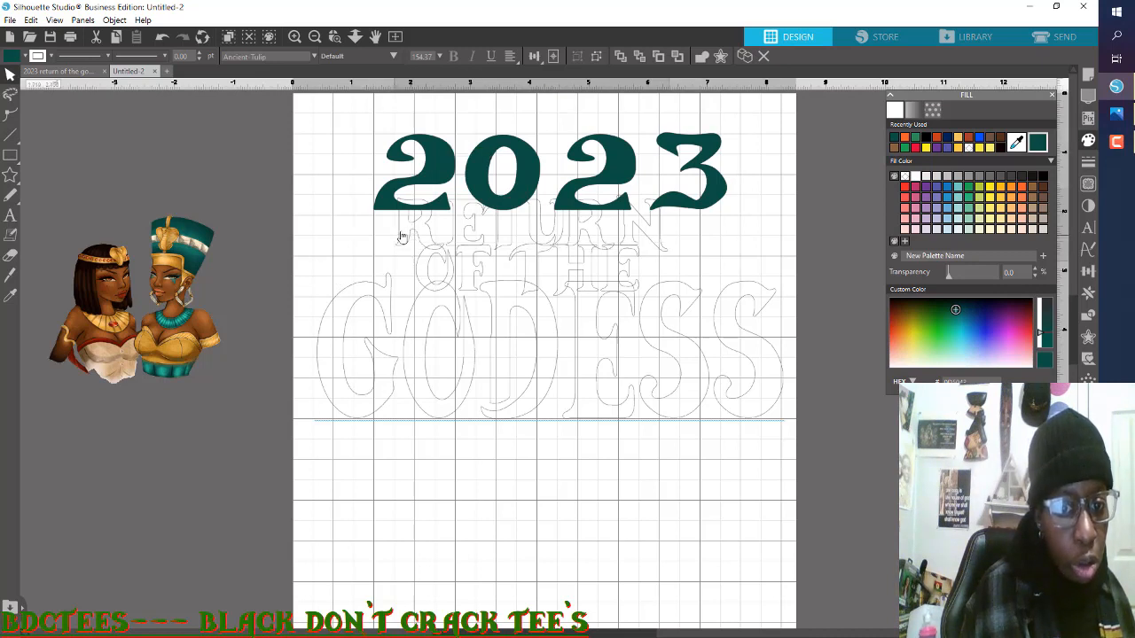
left_click(401, 237)
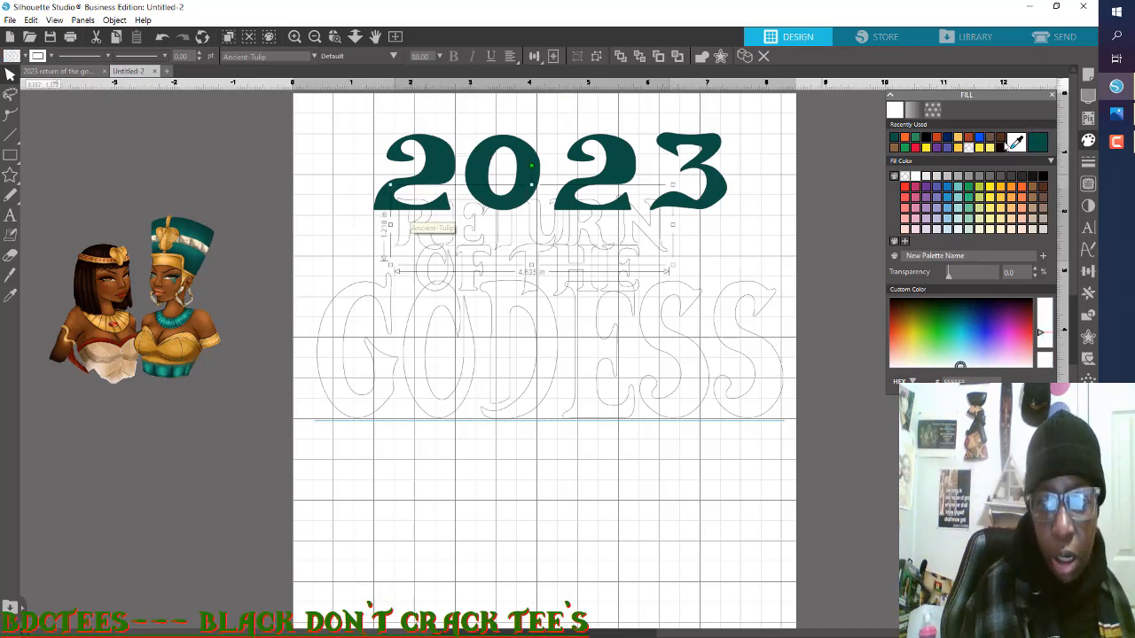
left_click(1017, 145)
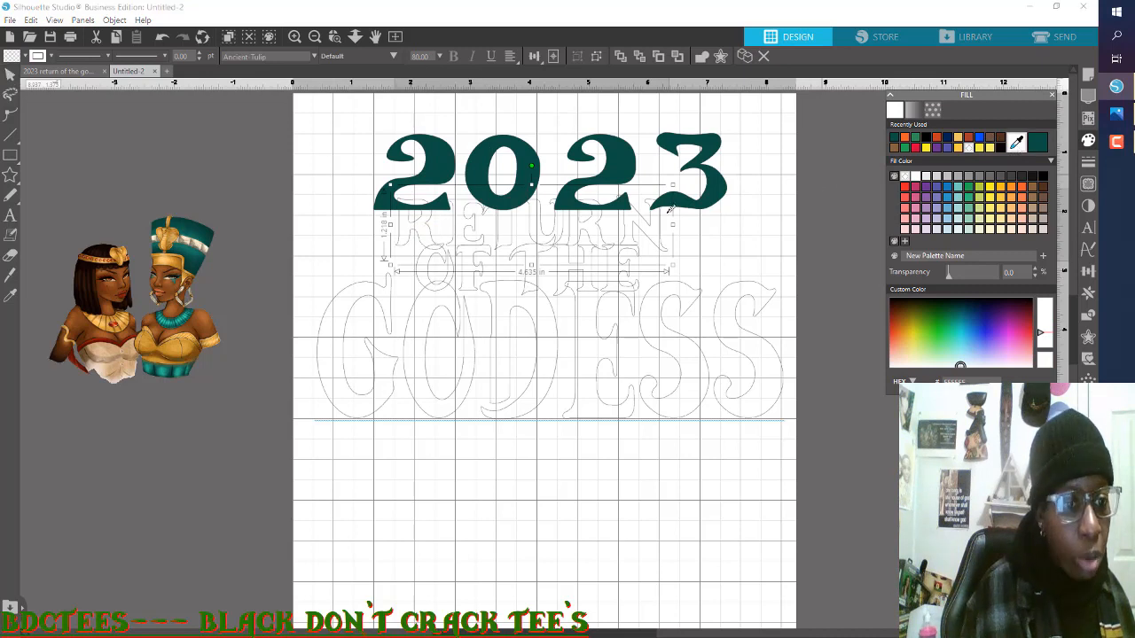
left_click(174, 233)
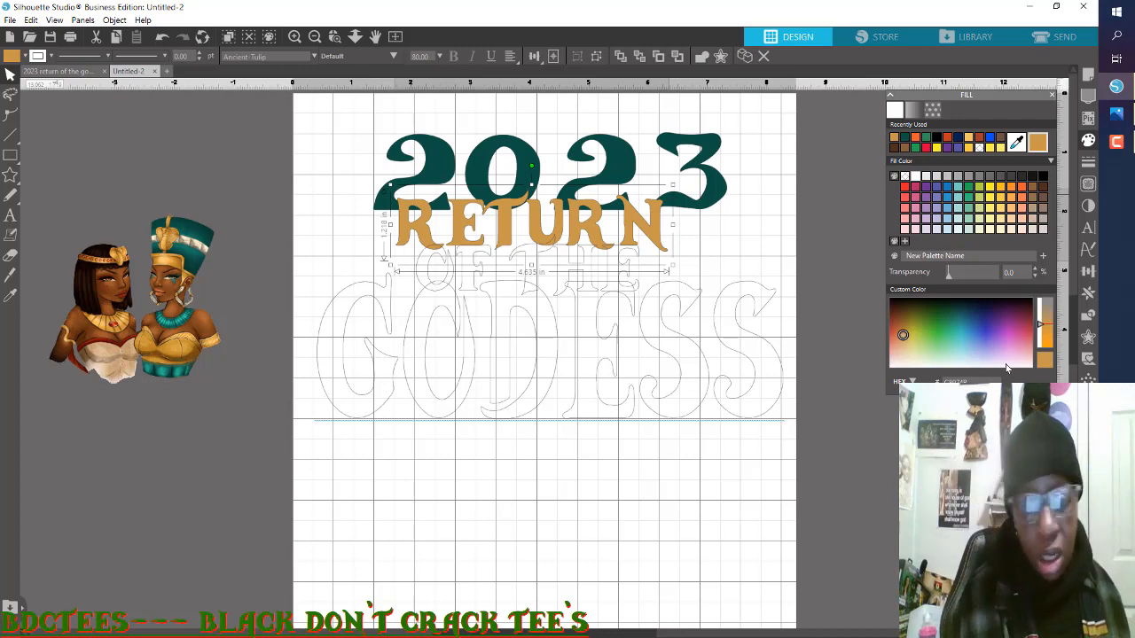
Step: Fill the OF THE text with the dark red sampled from the trim of the white dress in the picture
left_click(564, 286)
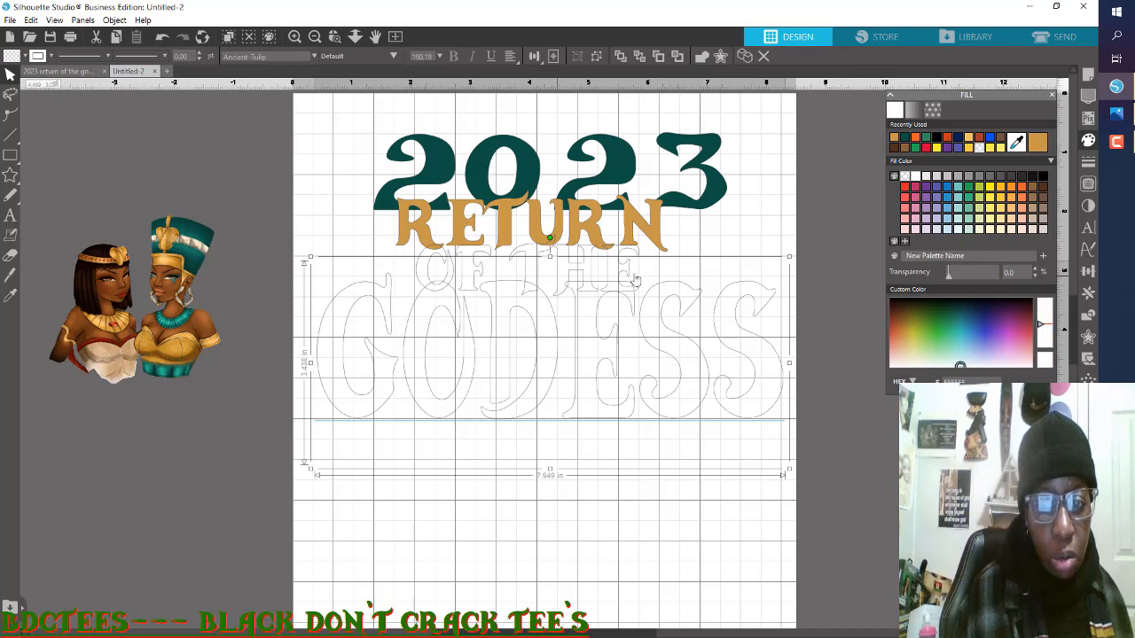
left_click(768, 246)
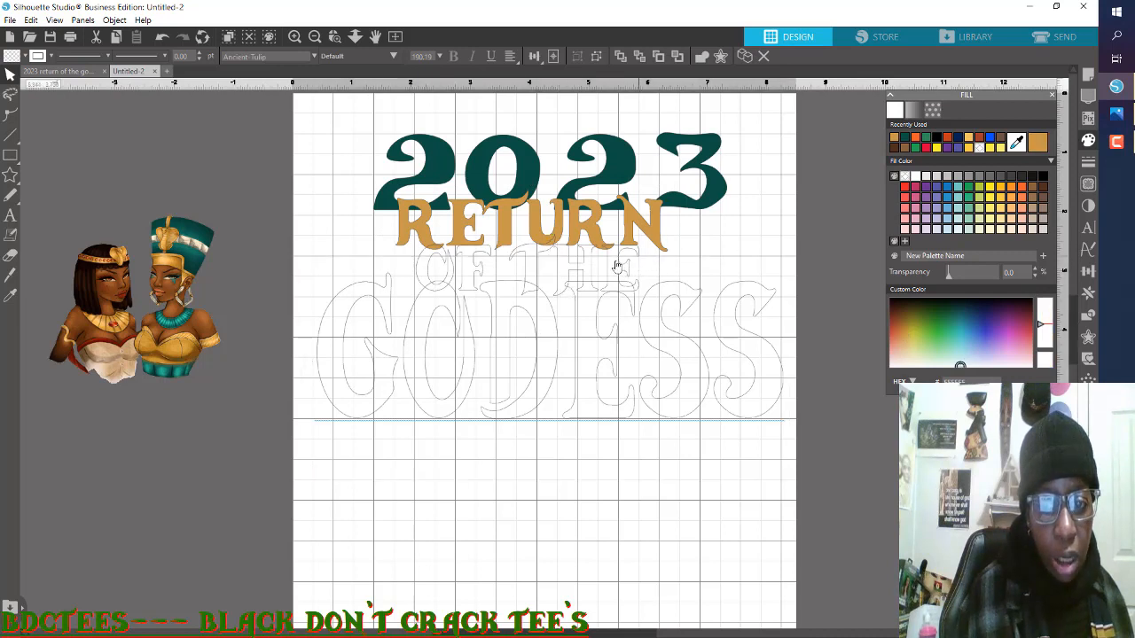
left_click(617, 266)
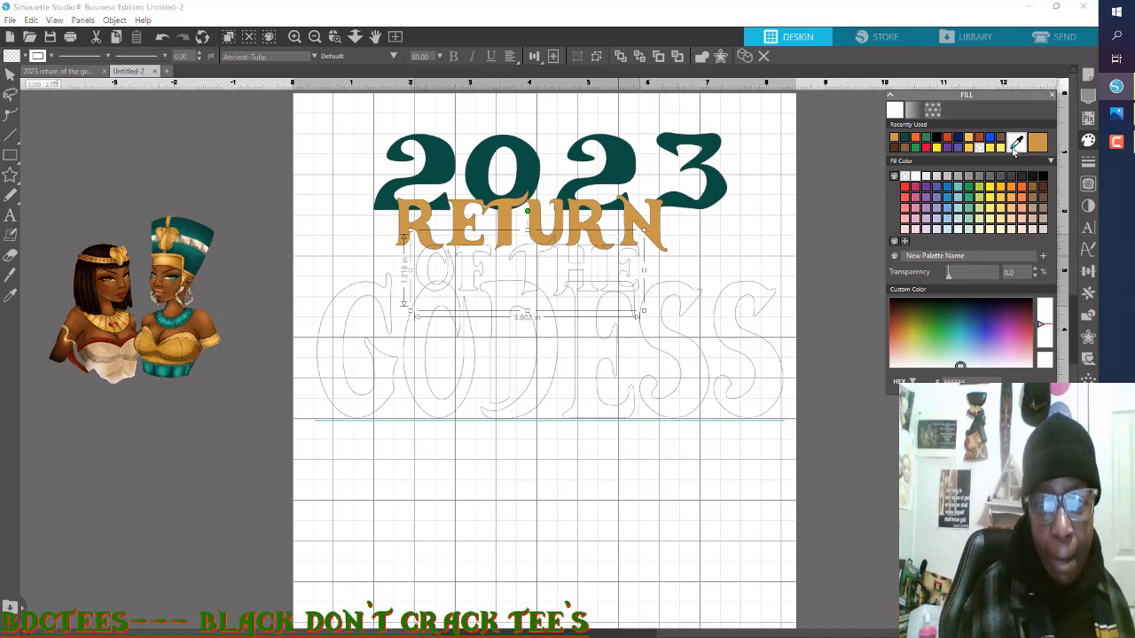
left_click(1015, 149)
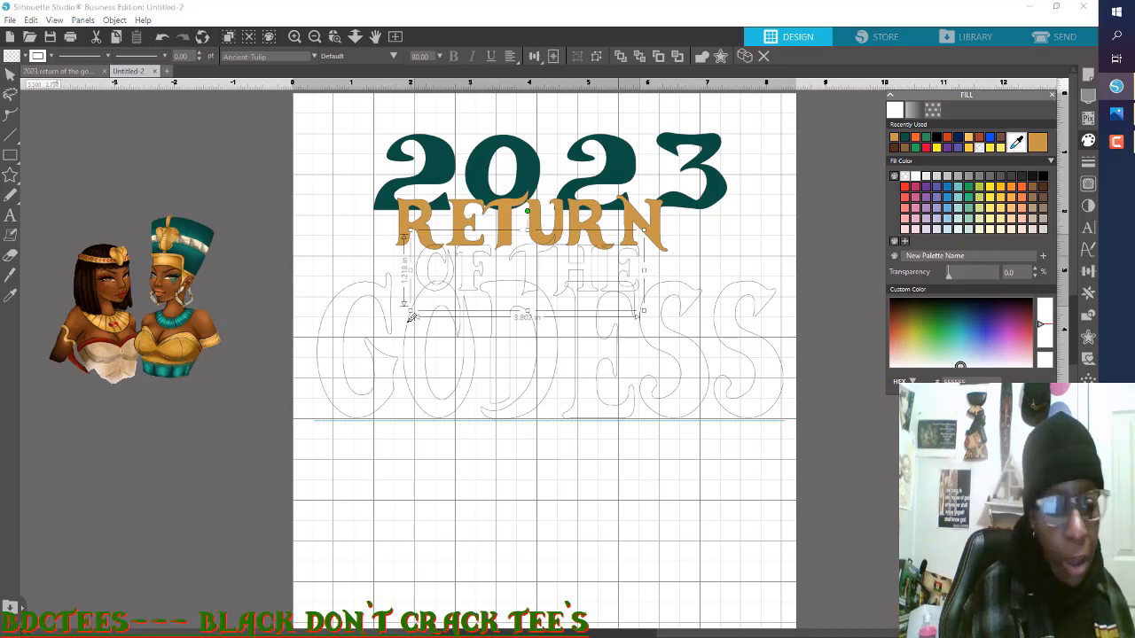
left_click(93, 338)
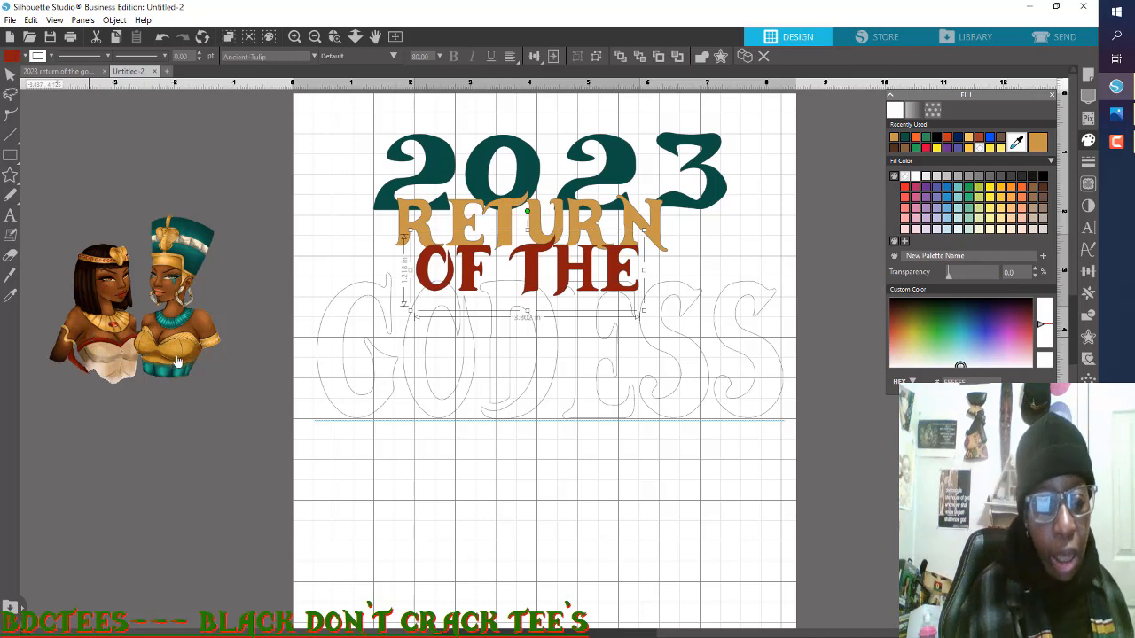
Step: Fill the GODESS text with the gold sampled from the right woman's top and compare the design with the reference hoodie picture
left_click(353, 420)
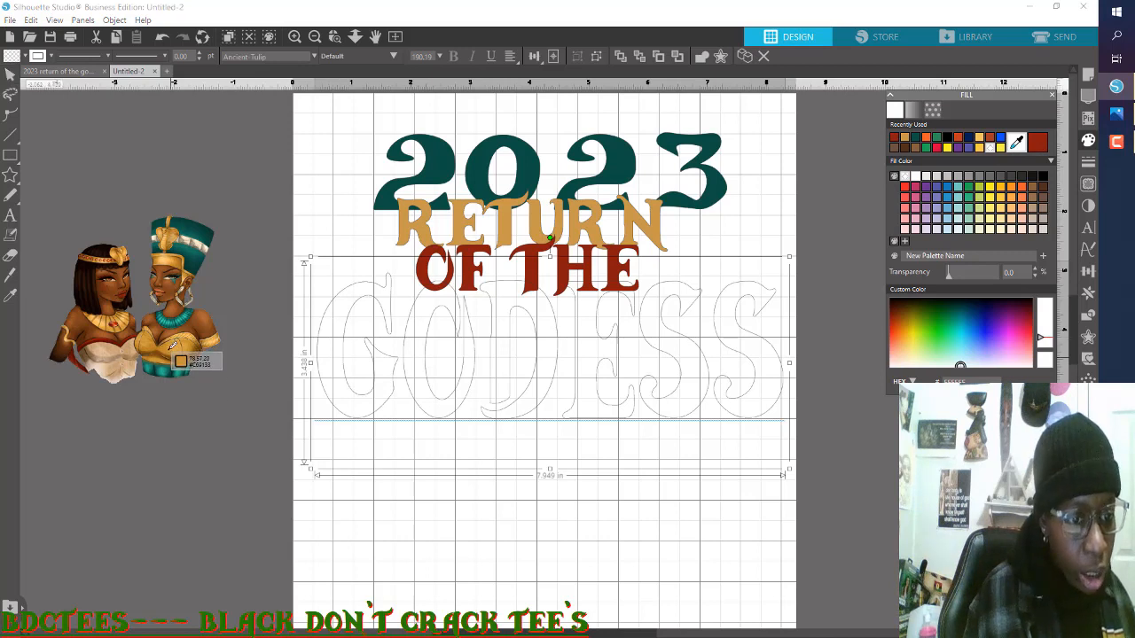
left_click(173, 348)
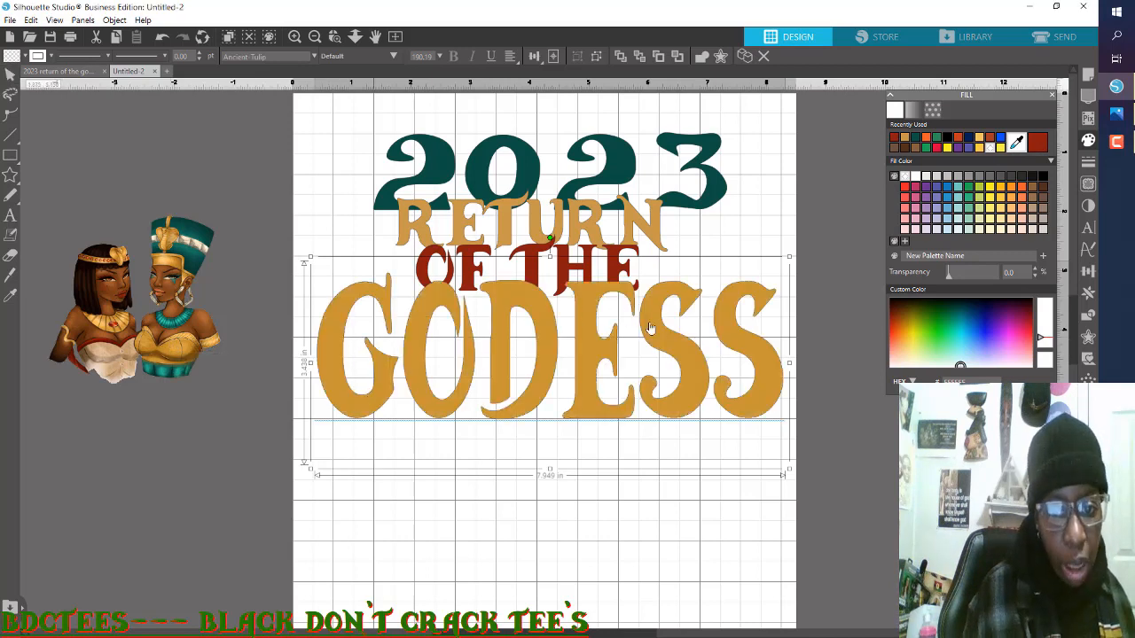
left_click(843, 208)
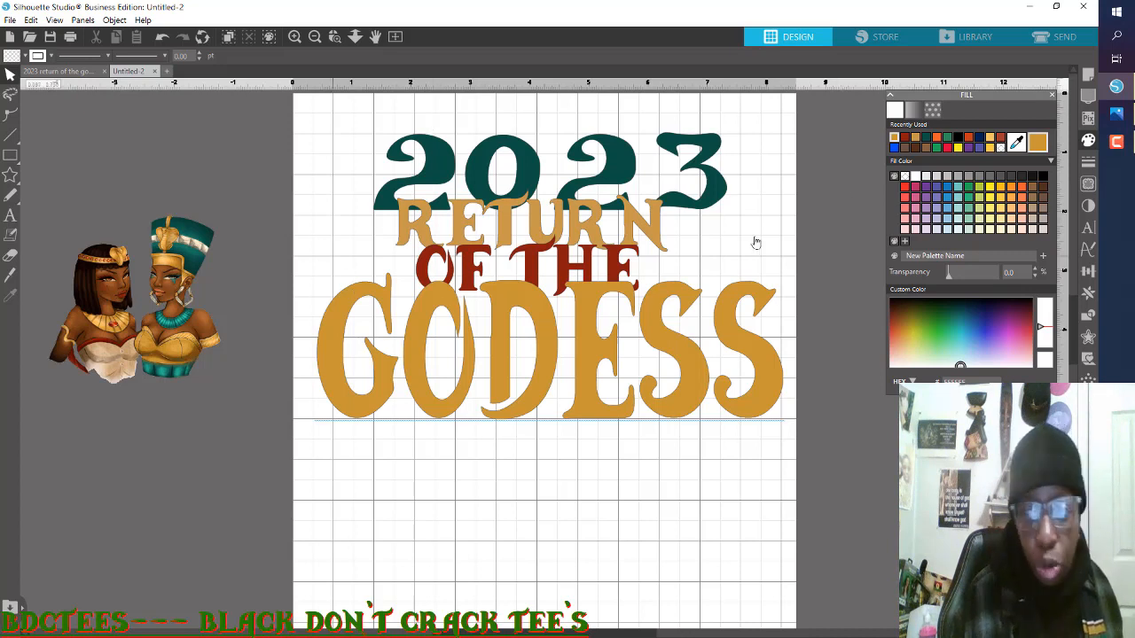
left_click(1116, 114)
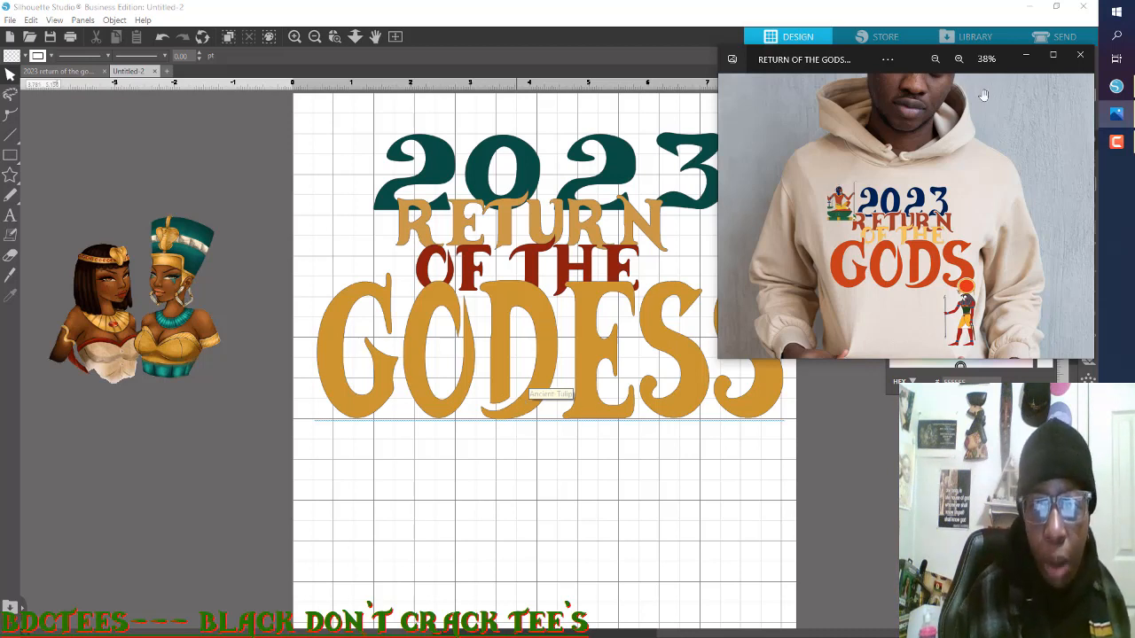
left_click(1028, 58)
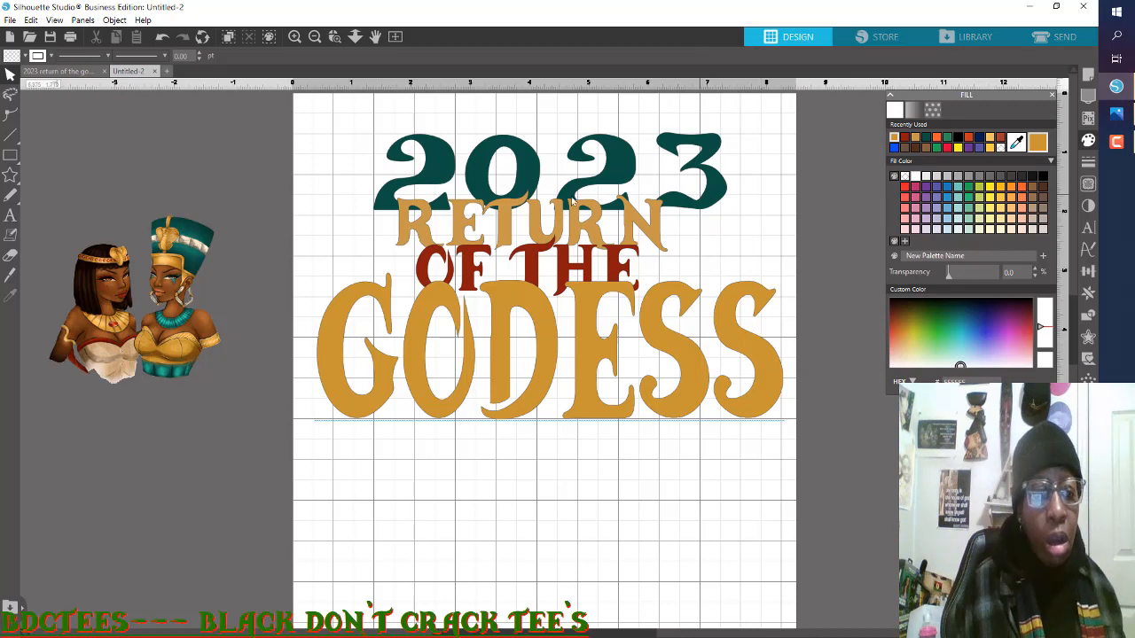
Step: Add a 0.040 in offset with rounded corners around the RETURN text and fill the offset black
left_click(438, 286)
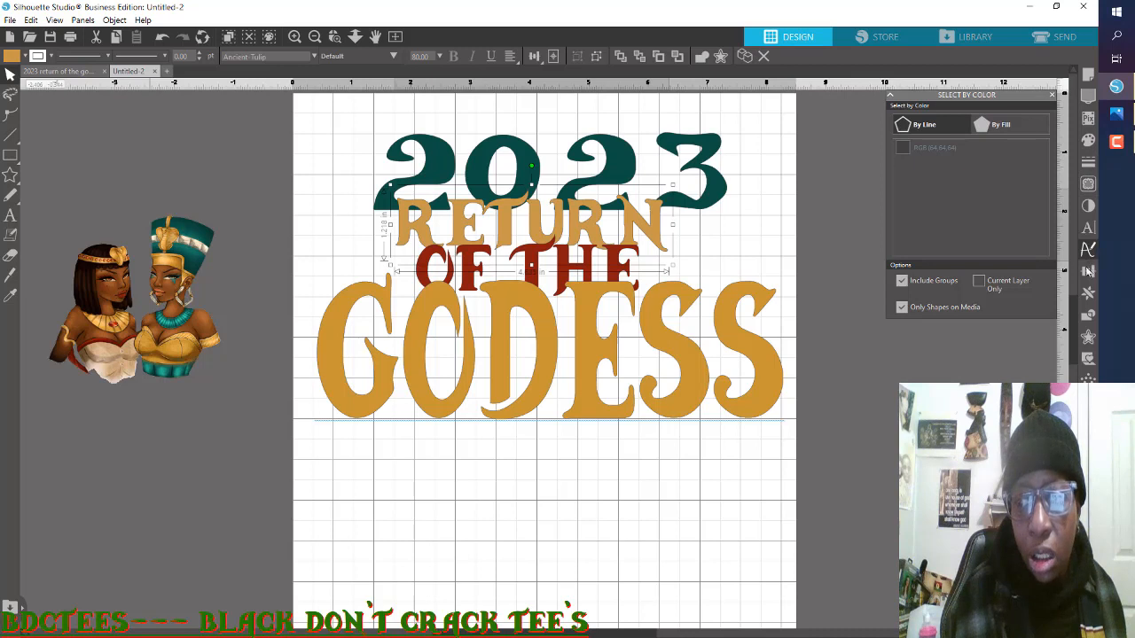
left_click(1088, 338)
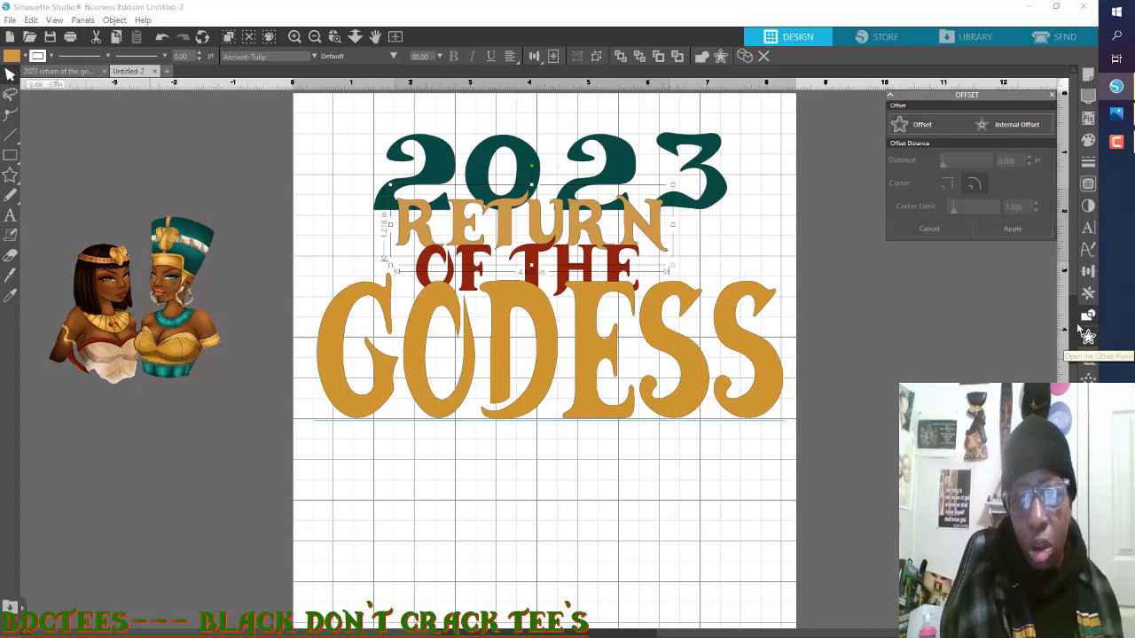
left_click(925, 127)
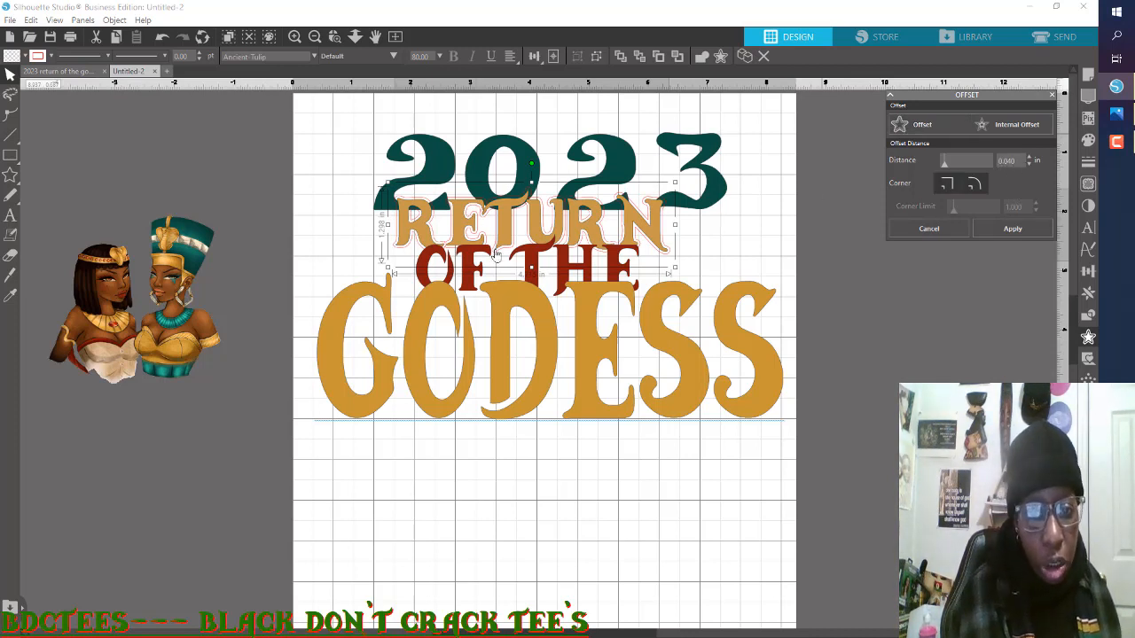
left_click(974, 182)
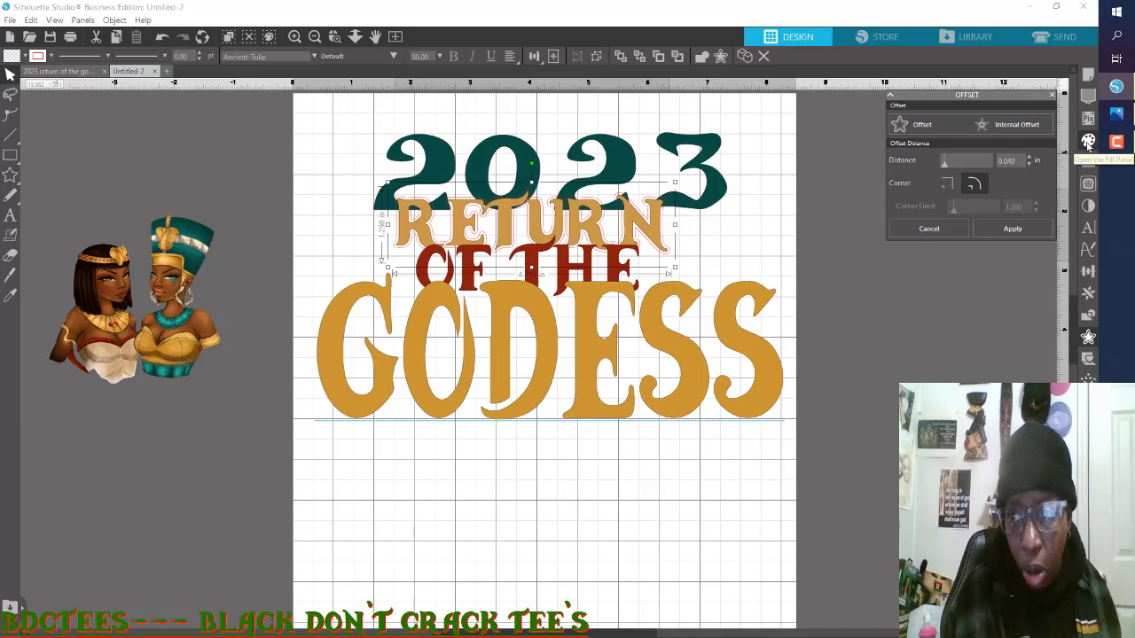
left_click(1088, 142)
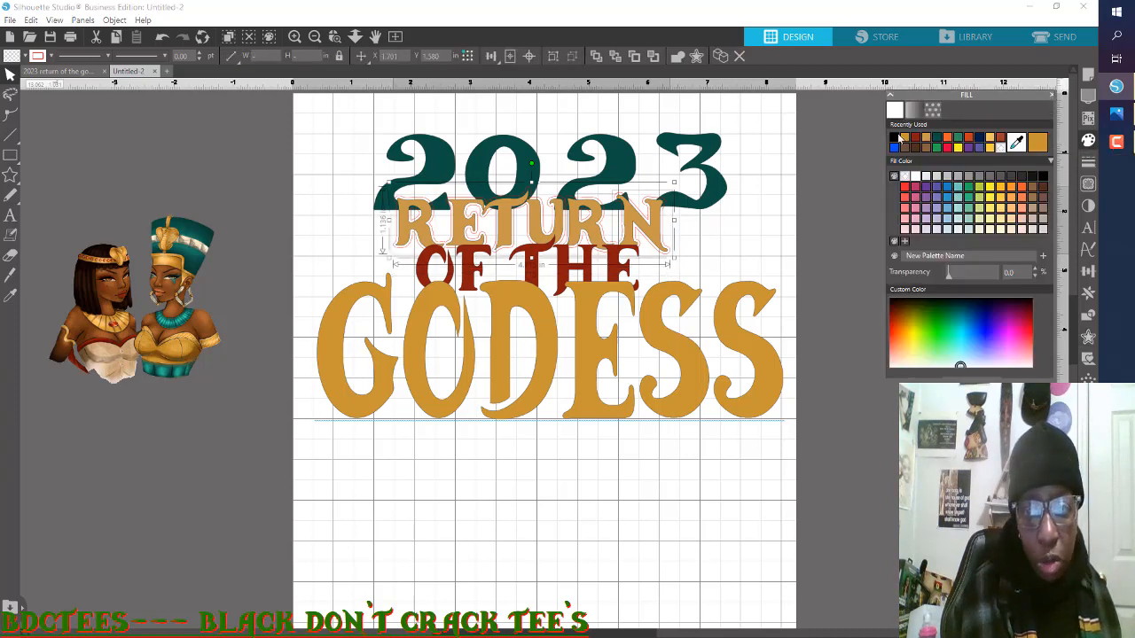
left_click(896, 140)
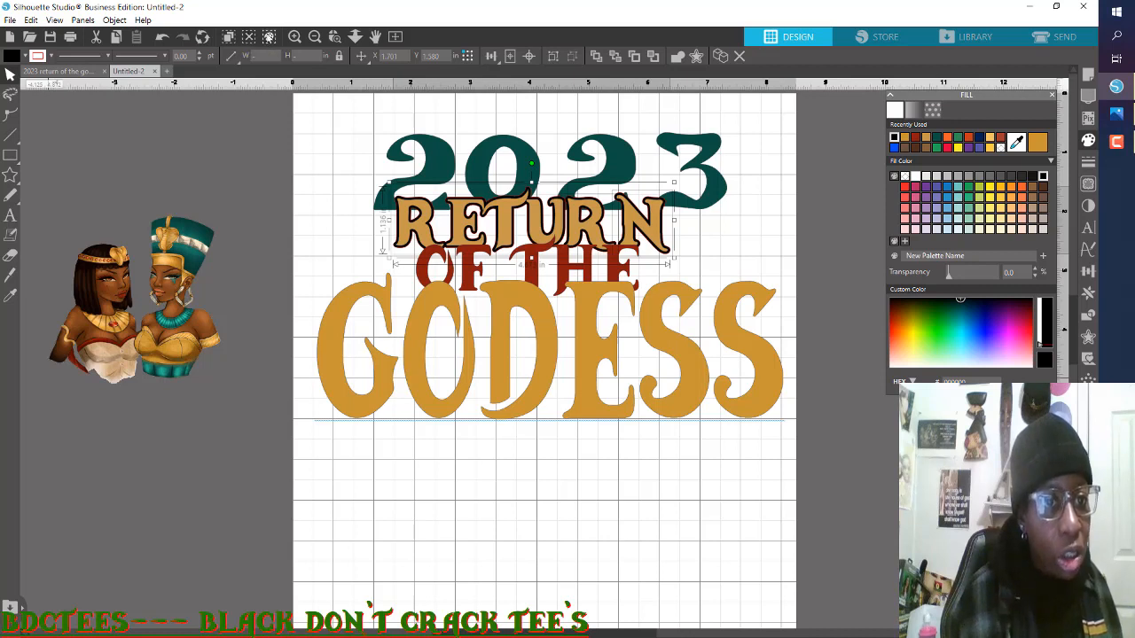
Step: Select the dark green 2023 text by fill color together with the black RETURN offset, and subtract the offset from 2023
left_click(270, 37)
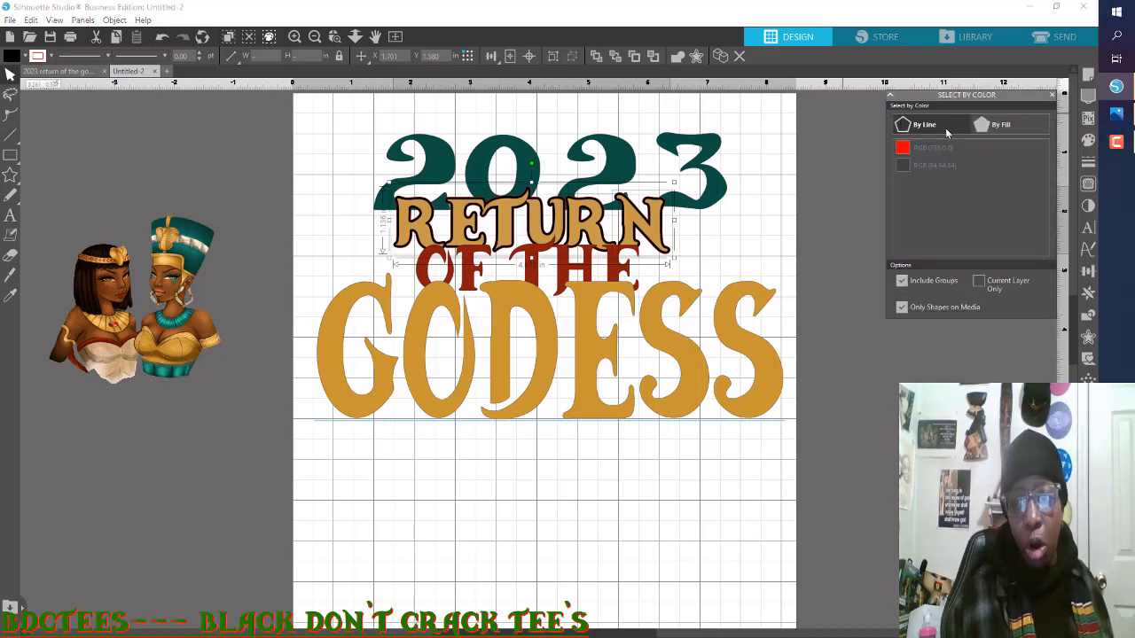
left_click(998, 126)
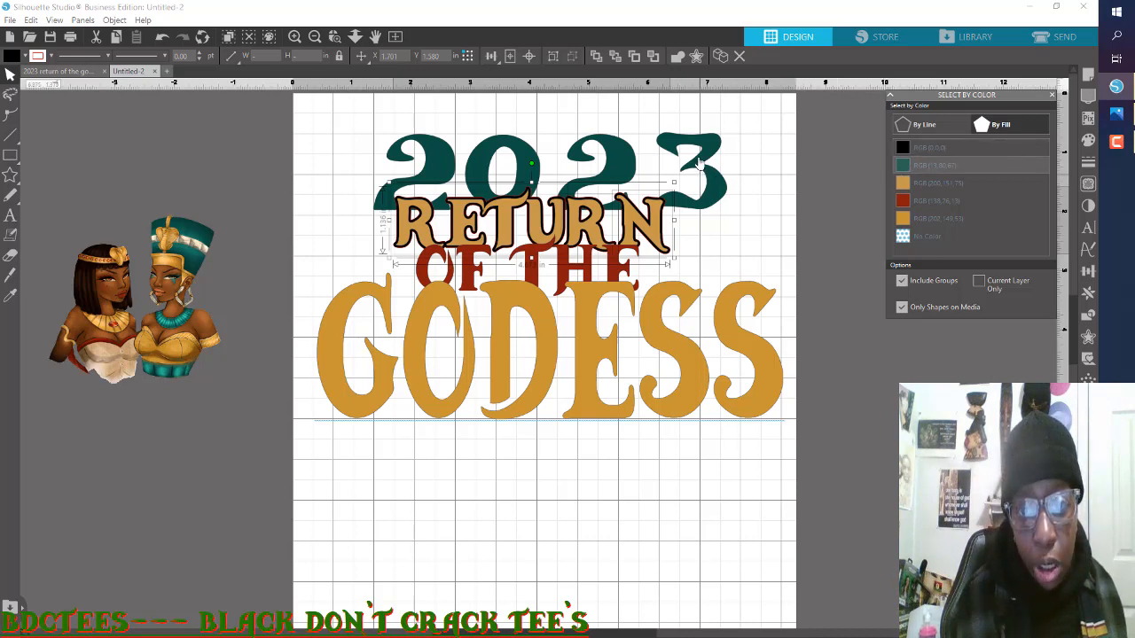
left_click(933, 169)
left_click(933, 183)
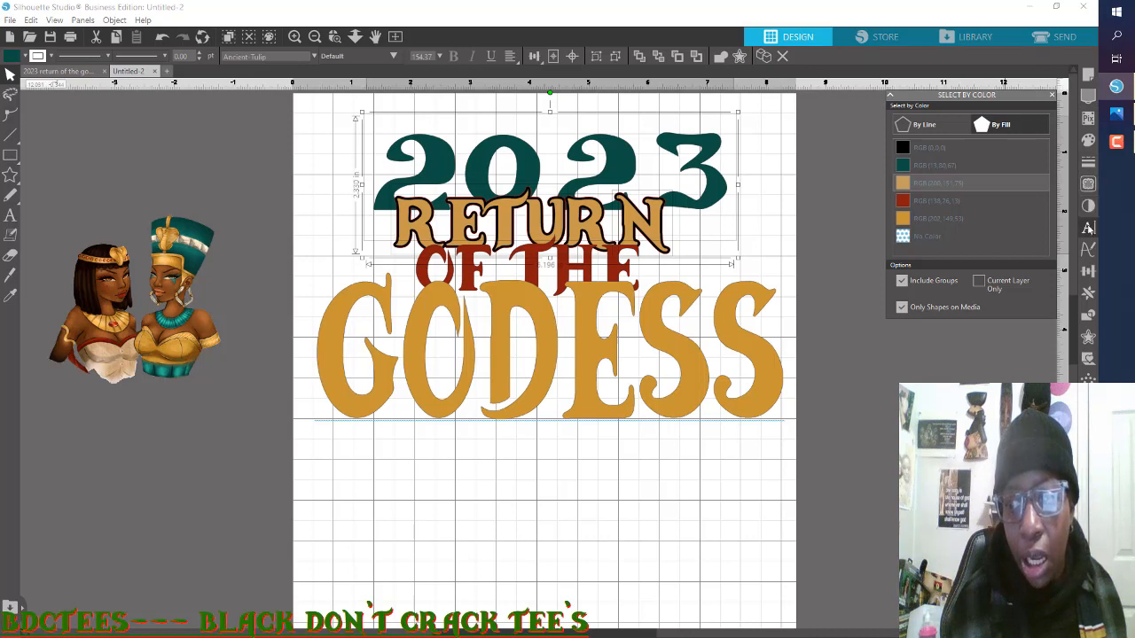
left_click(1090, 316)
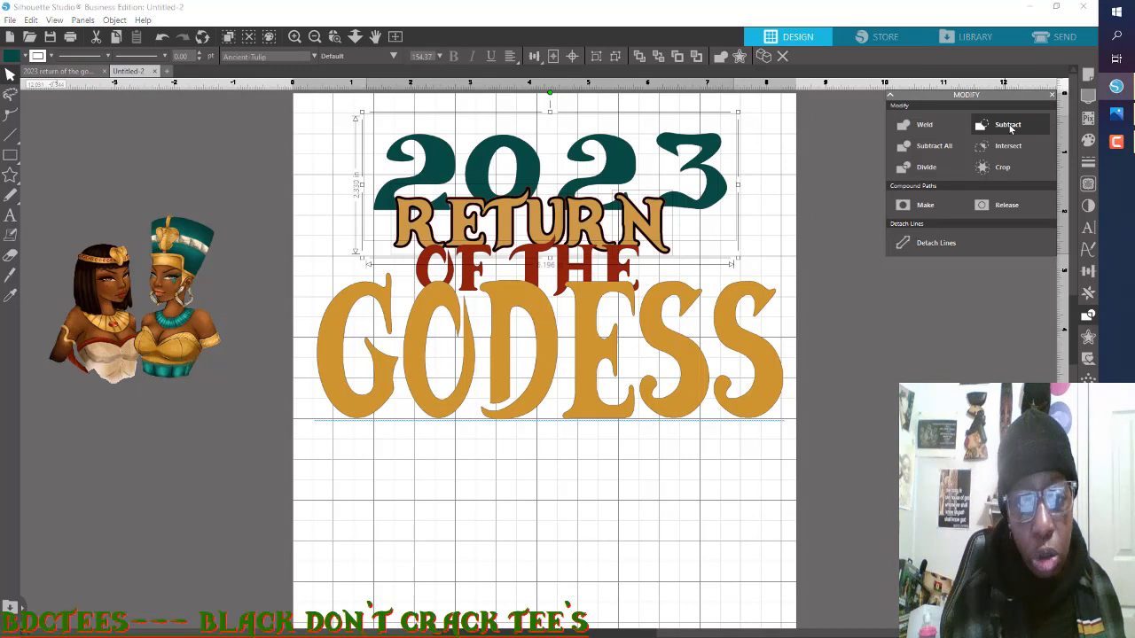
left_click(1010, 128)
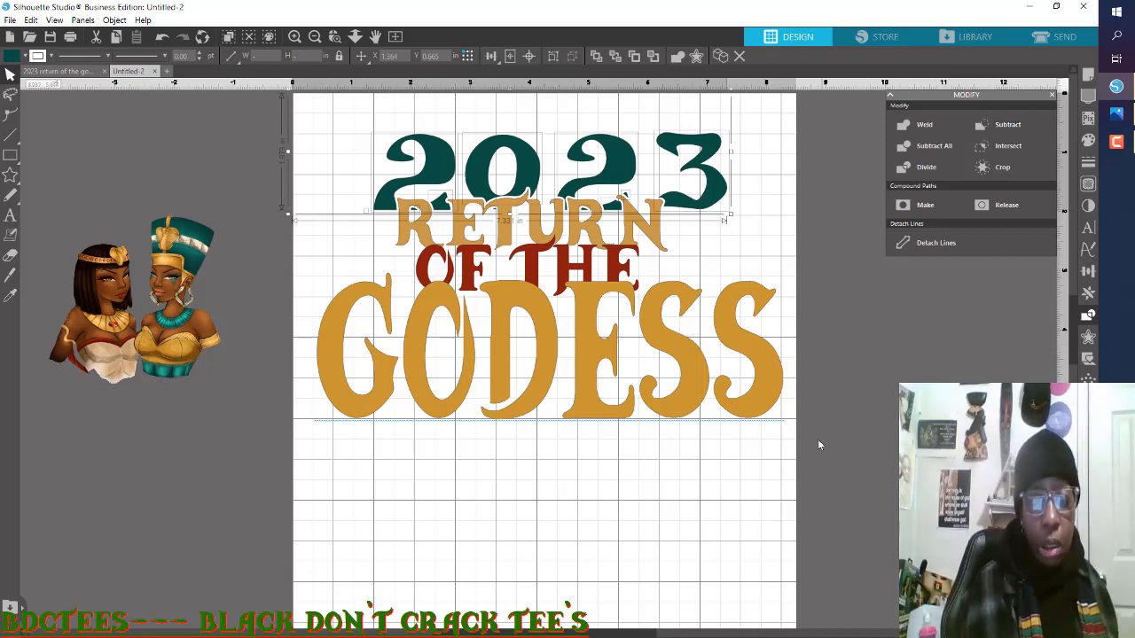
left_click(925, 341)
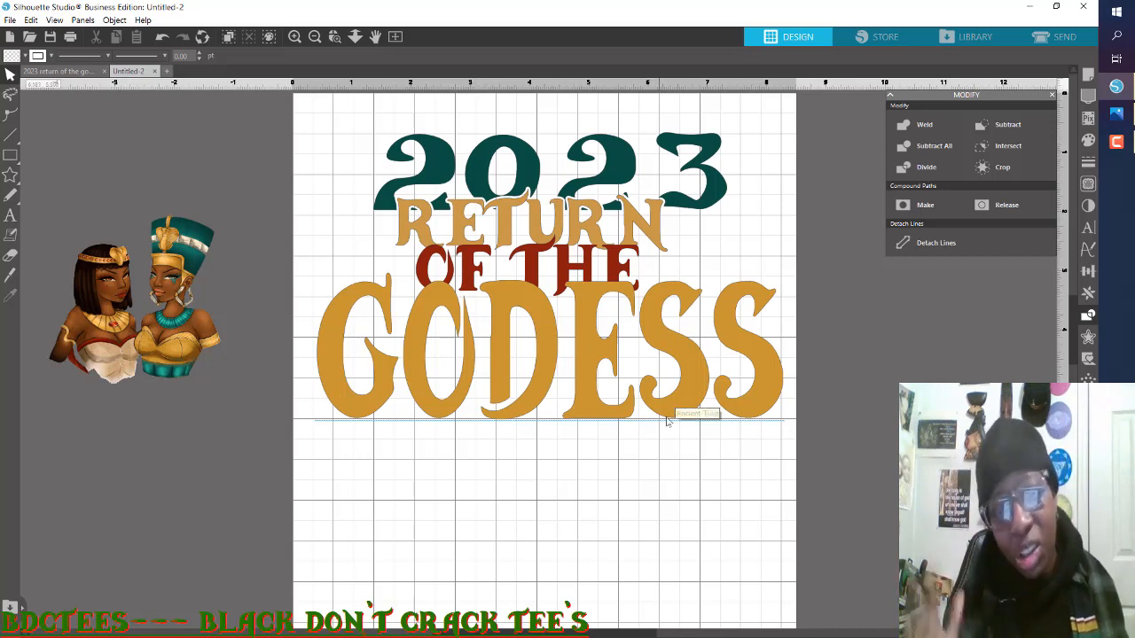
Step: Add a single 0.040 in offset with rounded corners around the GODESS text and fill the offset black
left_click(550, 380)
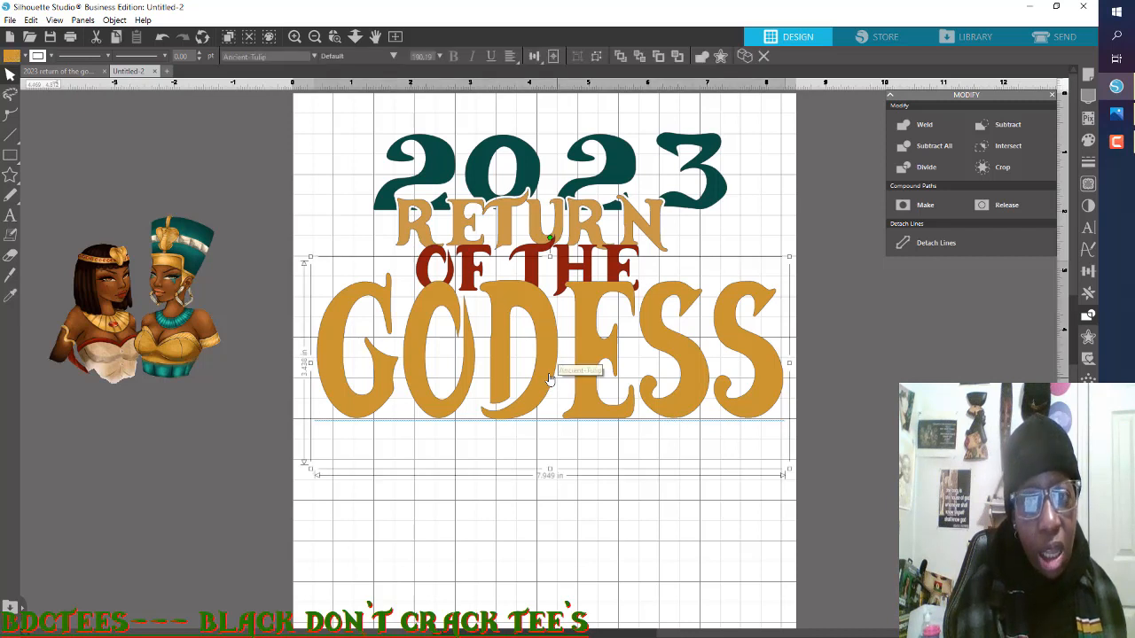
left_click(720, 57)
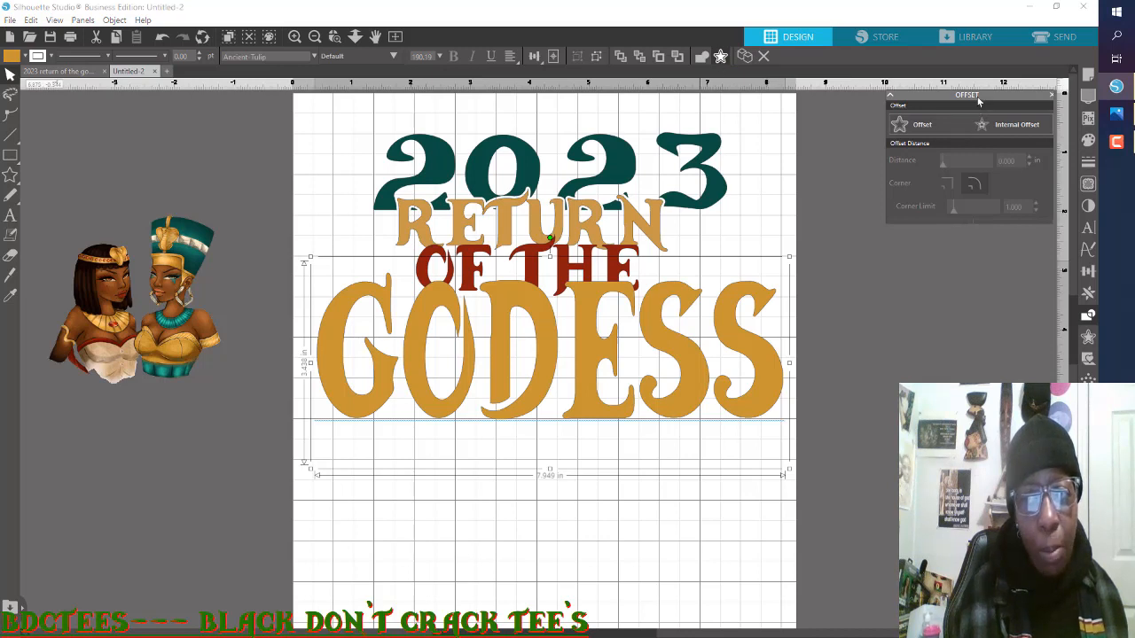
left_click(927, 129)
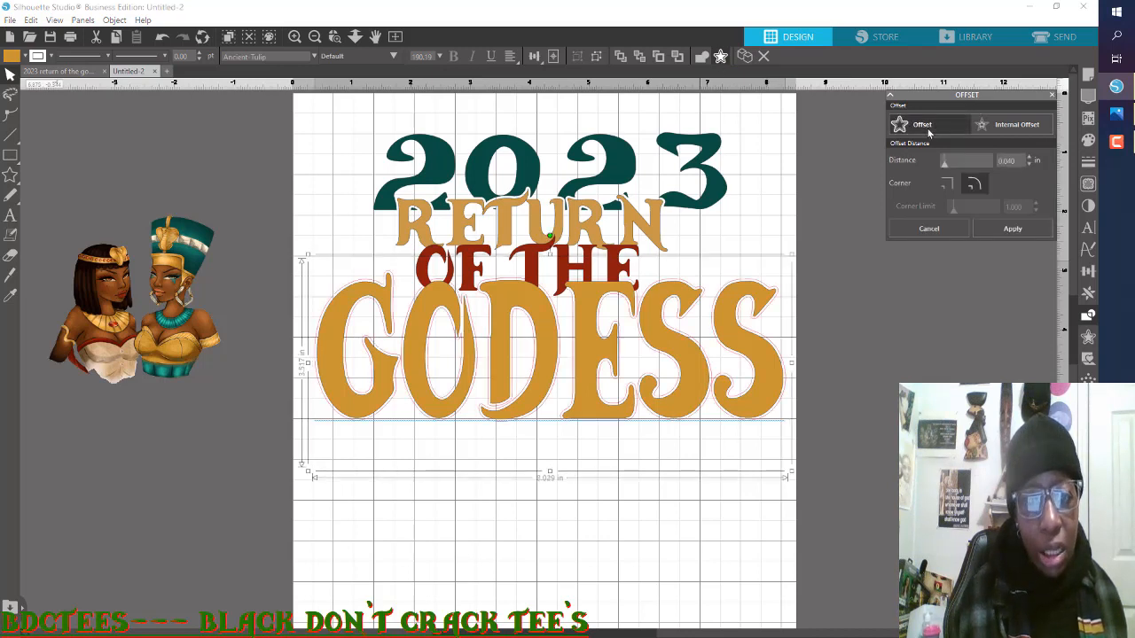
left_click(1012, 229)
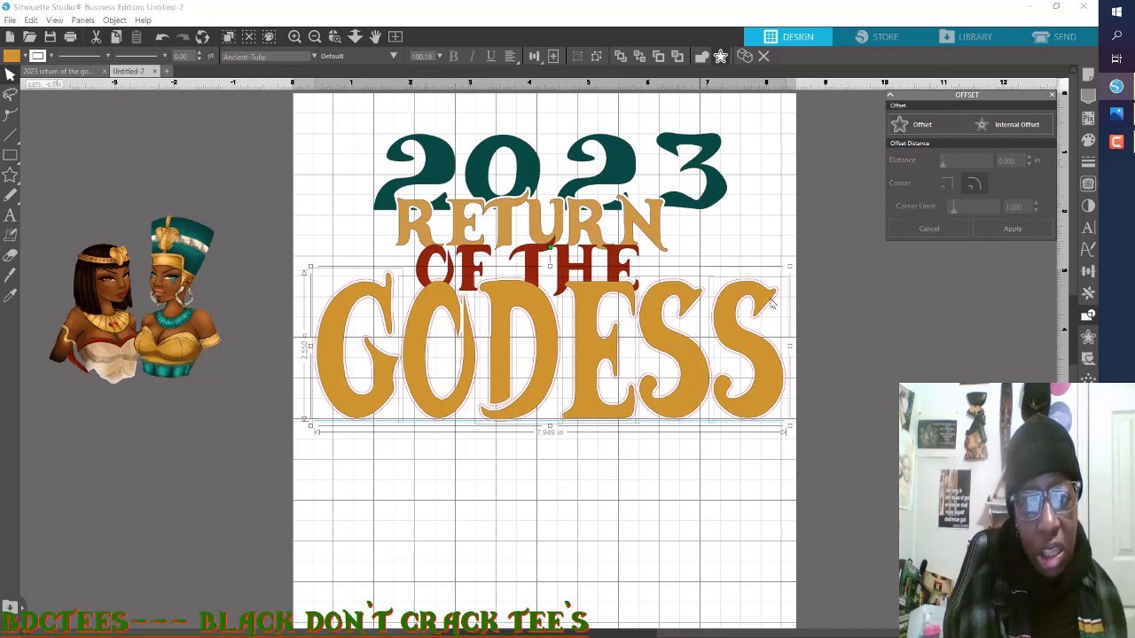
left_click(752, 322)
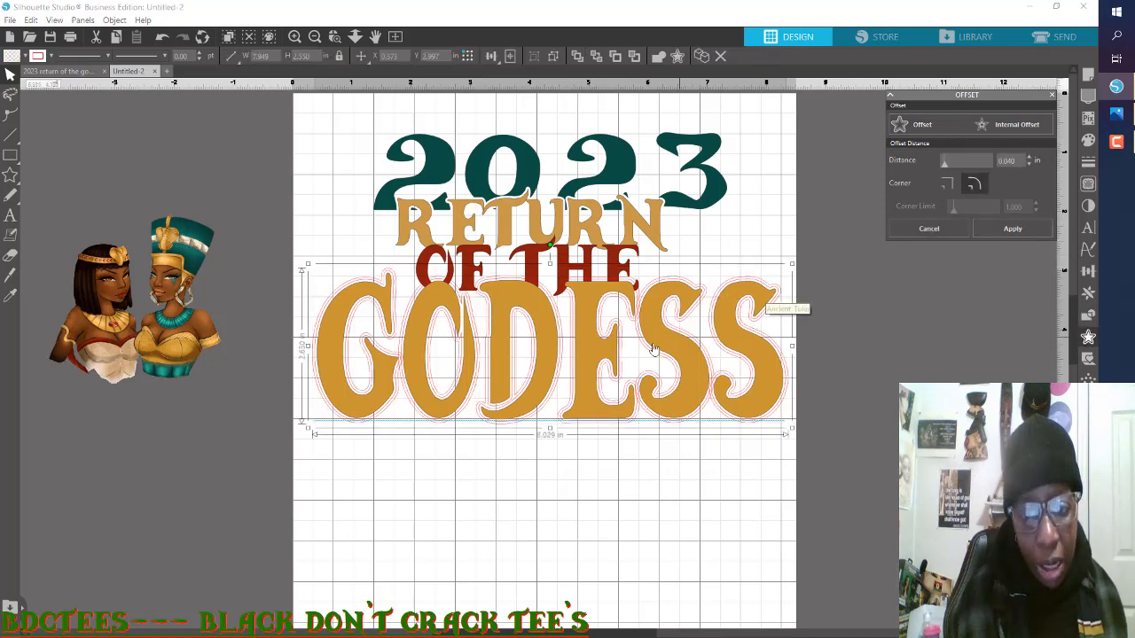
left_click(162, 39)
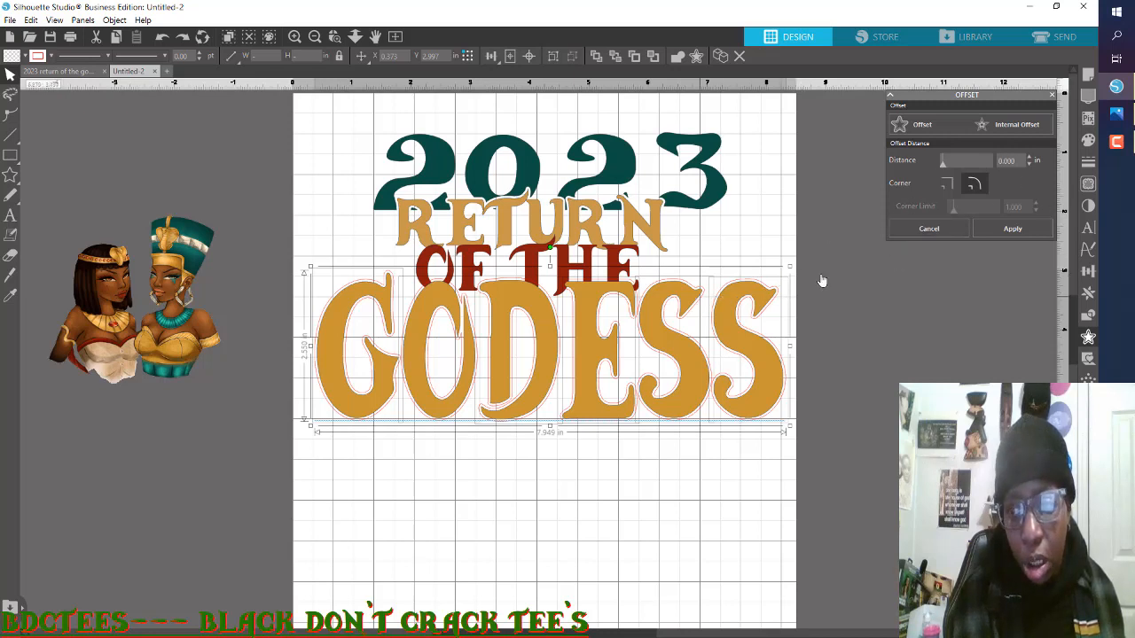
left_click(1089, 139)
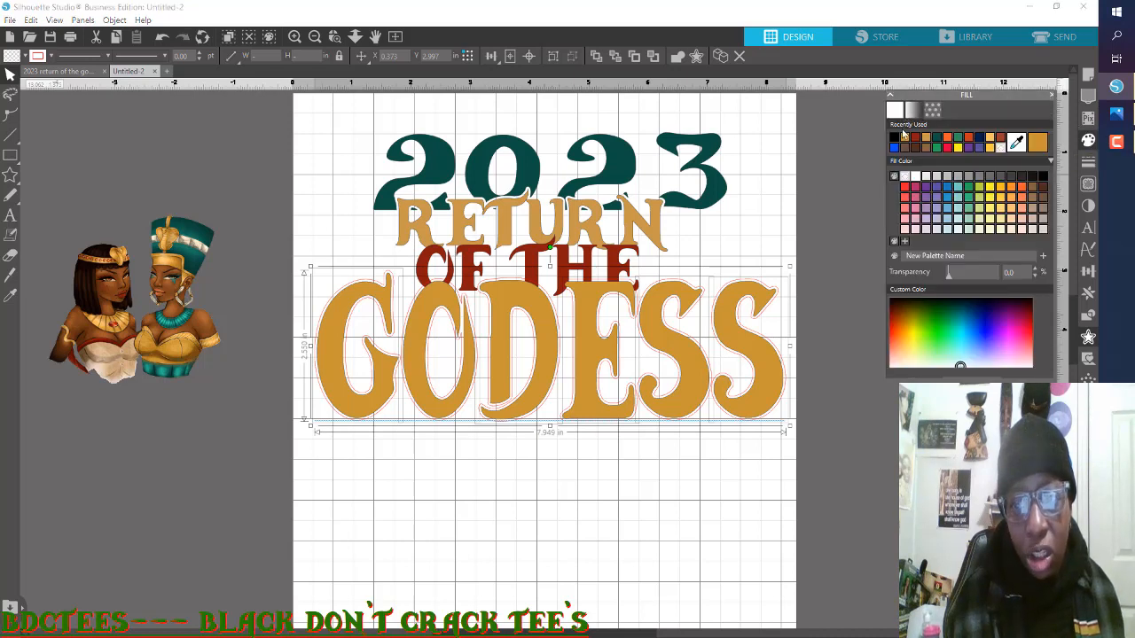
left_click(895, 140)
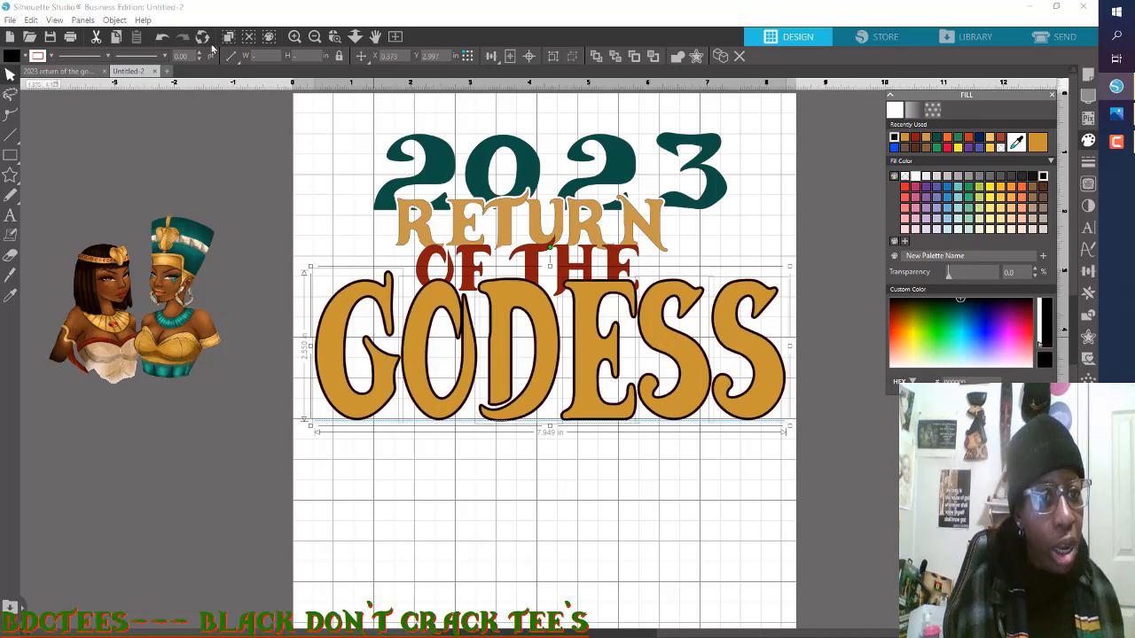
Step: Select the dark red OF THE text by fill color together with the black GODESS offset, and subtract the offset from it
left_click(268, 38)
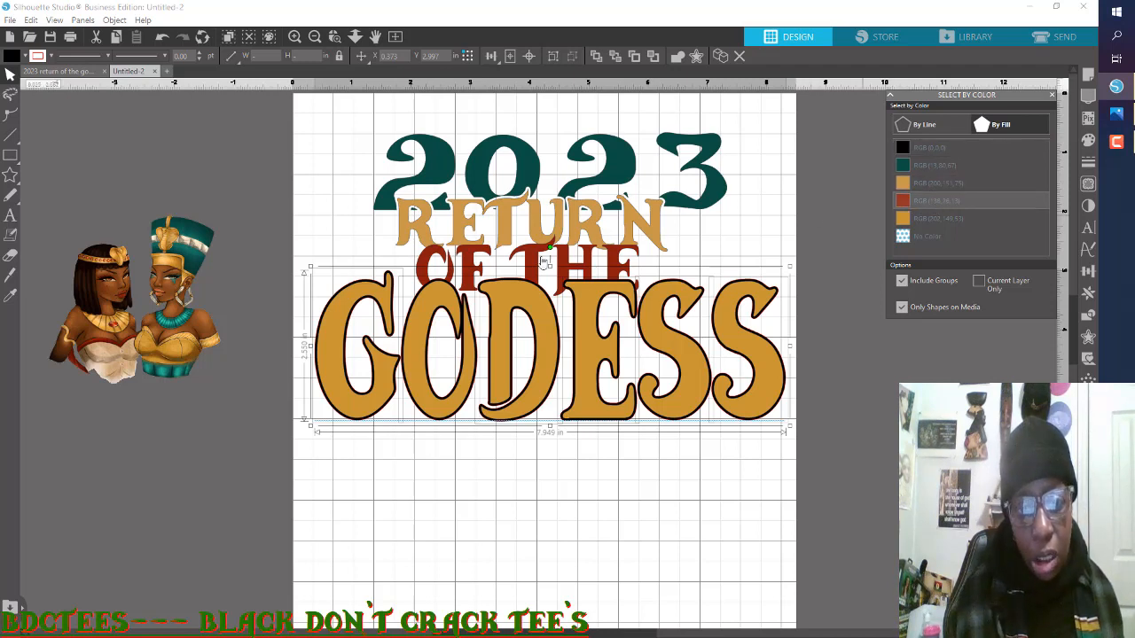
left_click(925, 206)
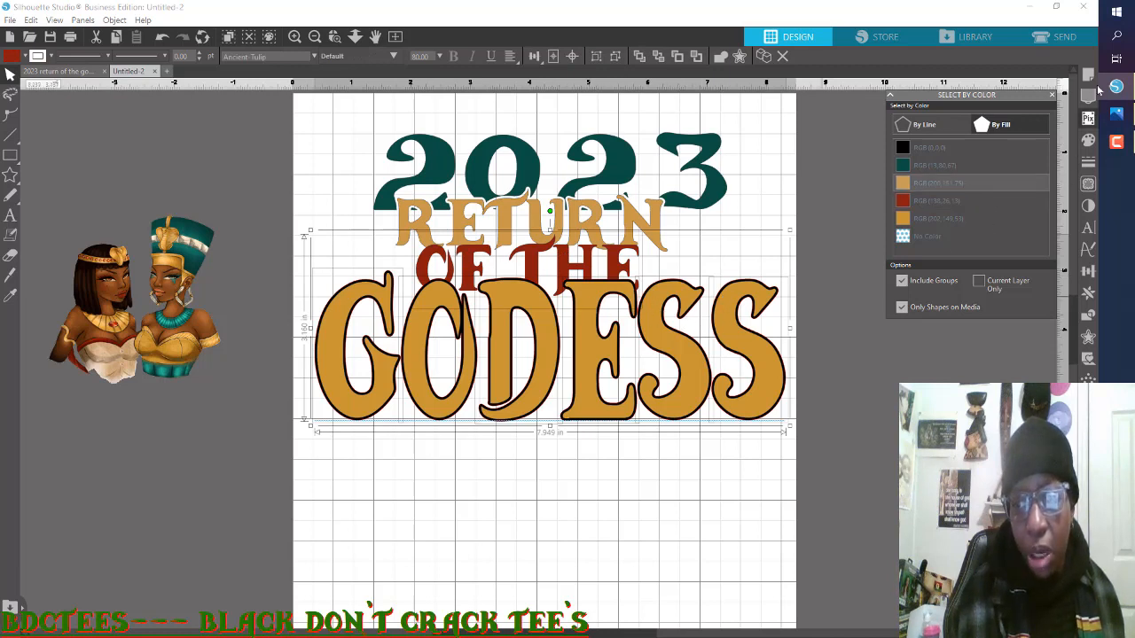
left_click(1088, 317)
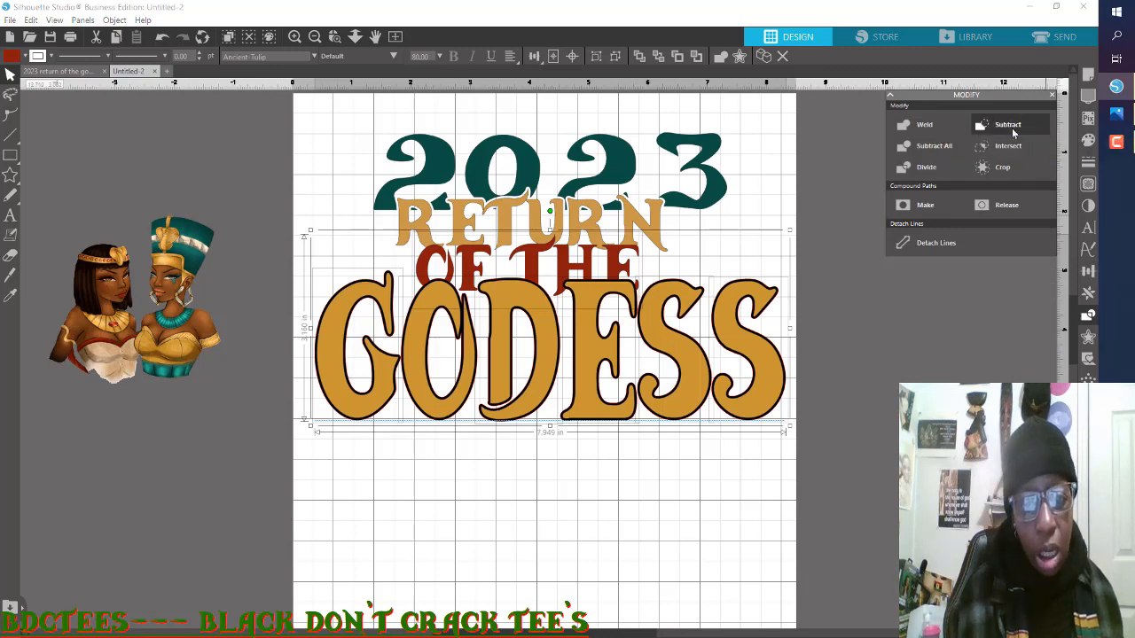
left_click(1014, 132)
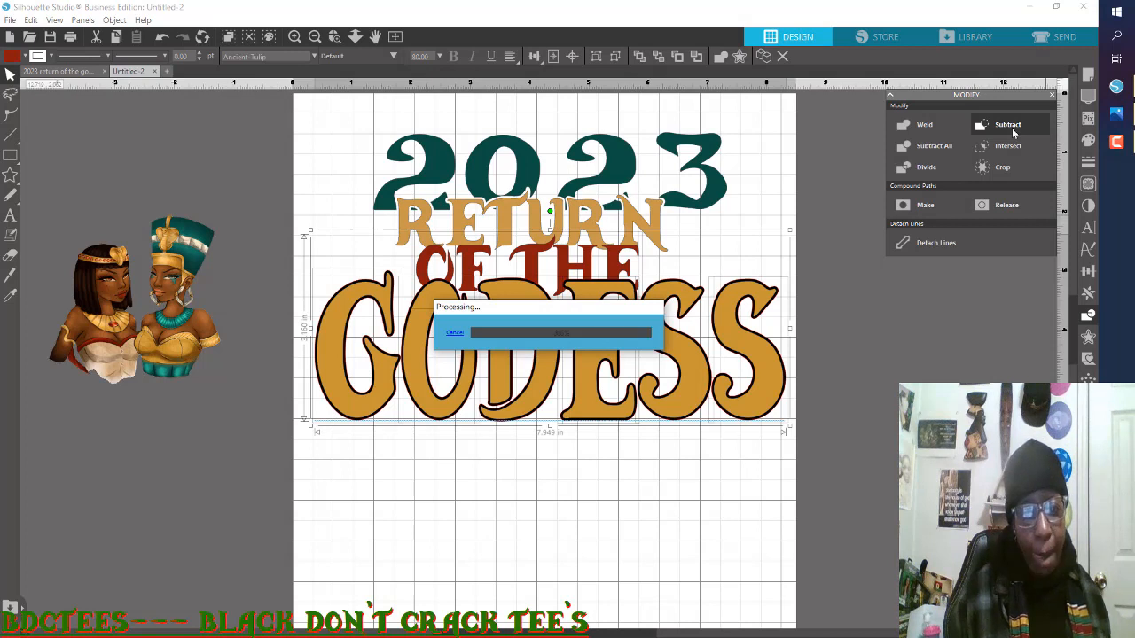
left_click(854, 440)
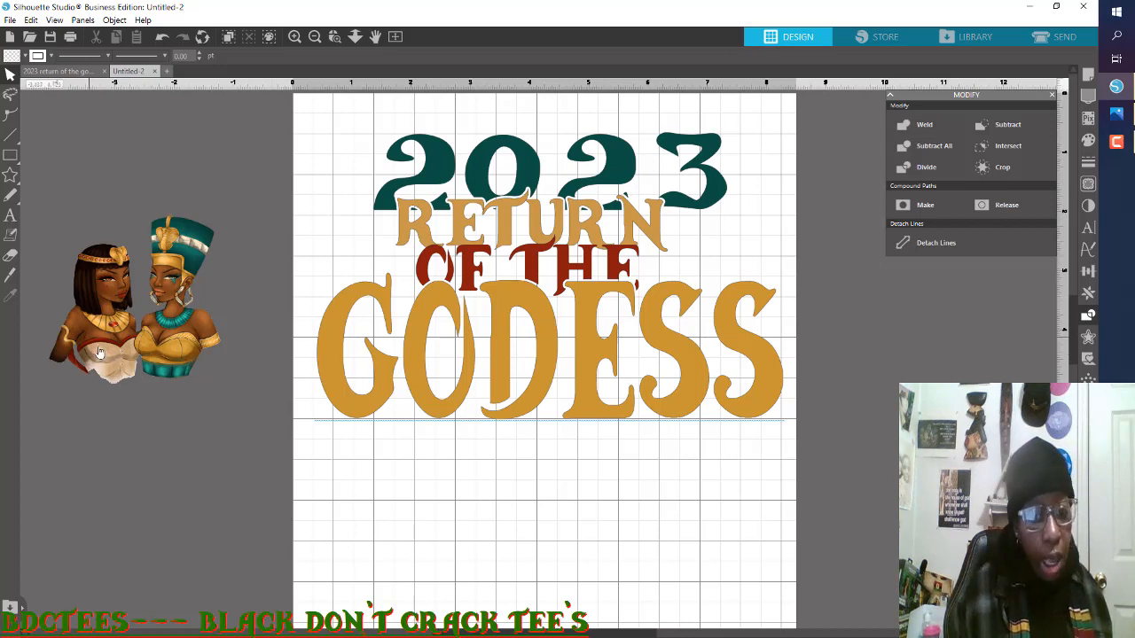
Step: Move the two-women artwork onto the page, centred beneath GODESS and overlapping the lower edge of its middle letters
left_click_drag(101, 352, 521, 506)
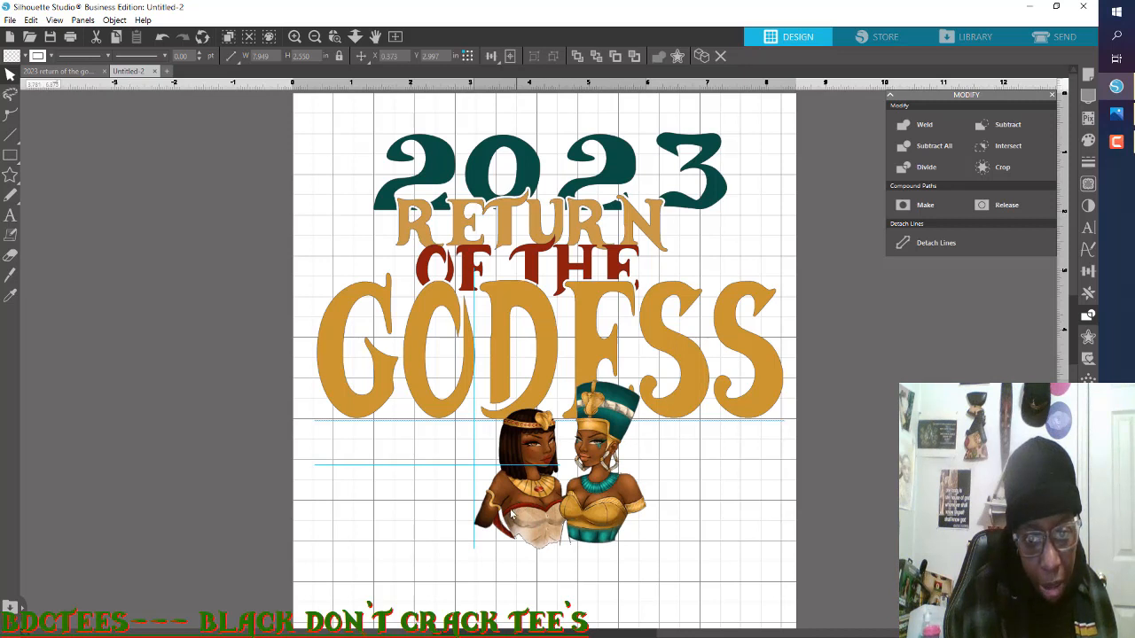
left_click_drag(510, 516, 505, 508)
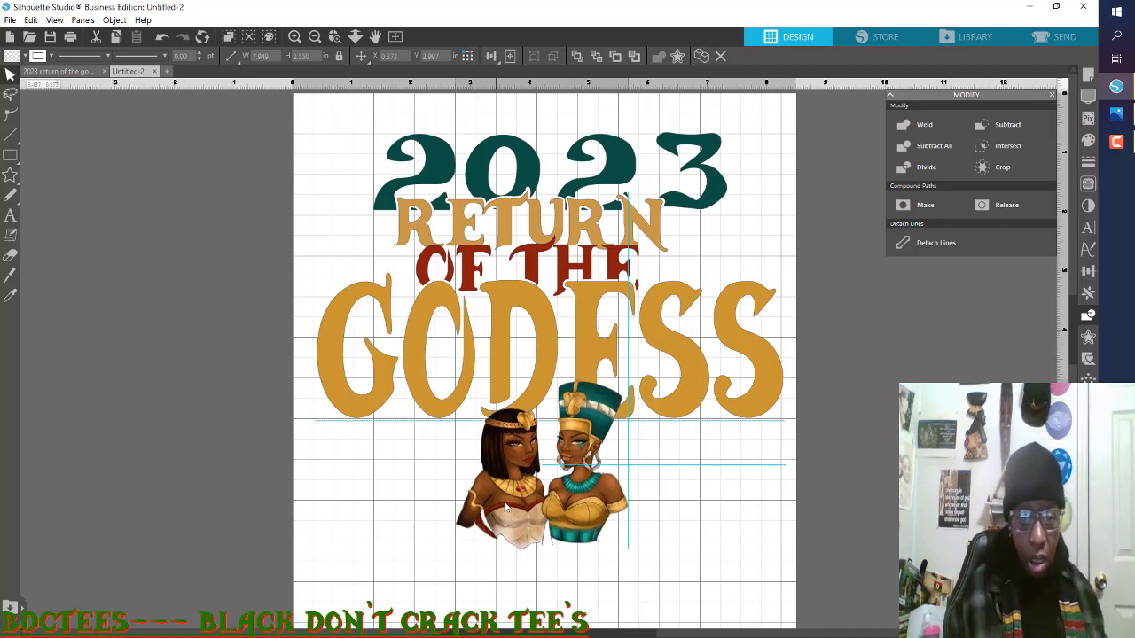
left_click(618, 530)
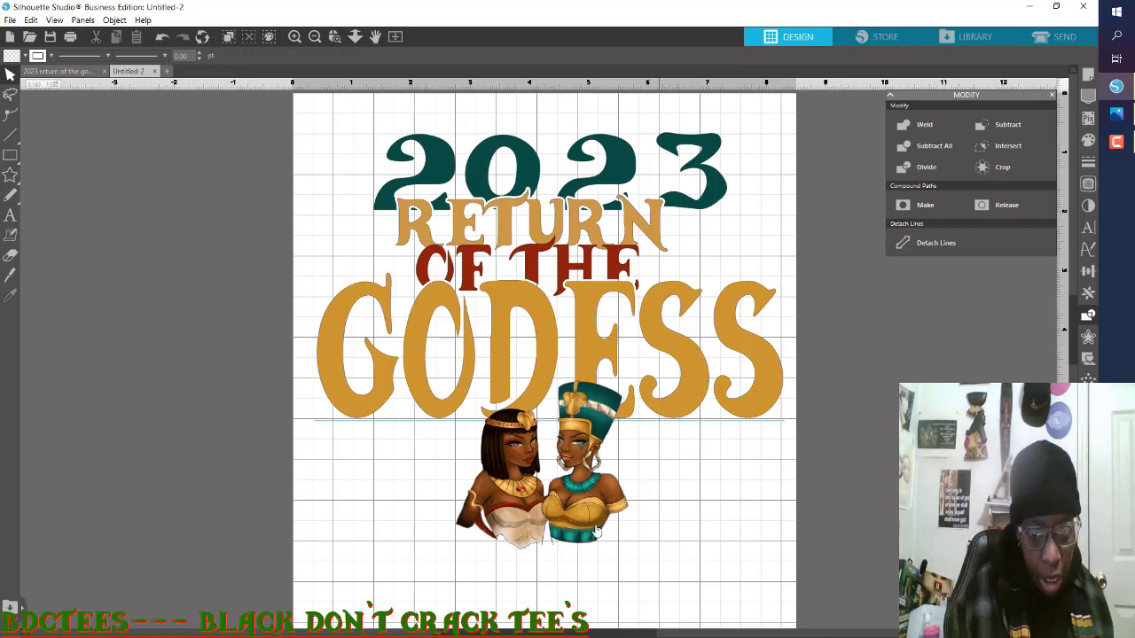
Step: Add a single 0.040 in offset with rounded corners around the two-women artwork and fill the offset black
left_click(595, 528)
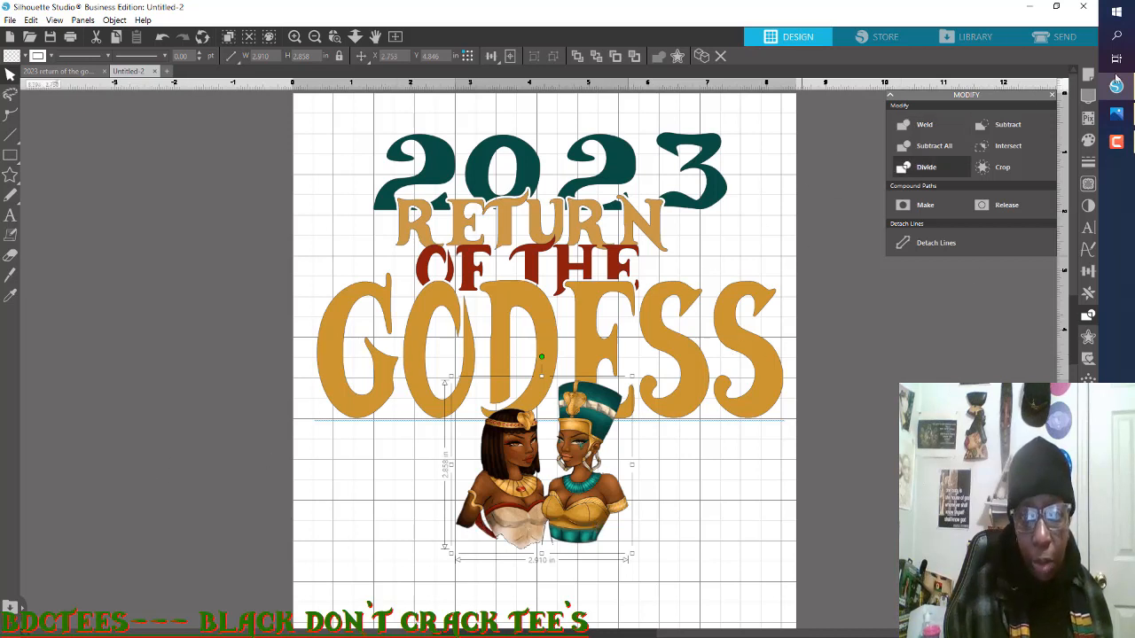
left_click(679, 57)
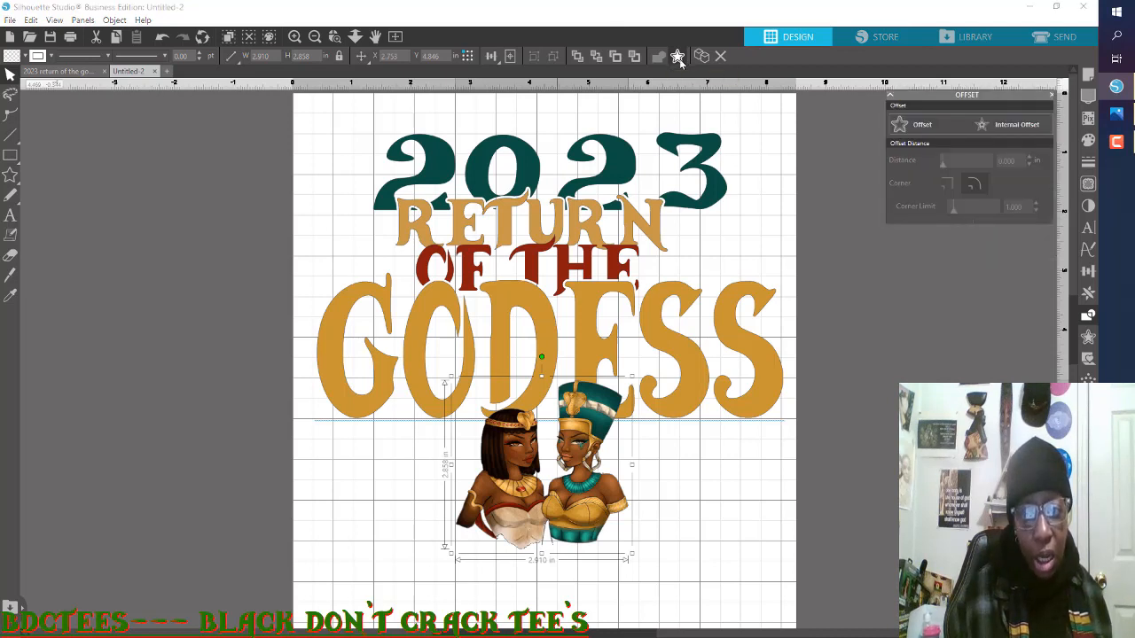
left_click(927, 130)
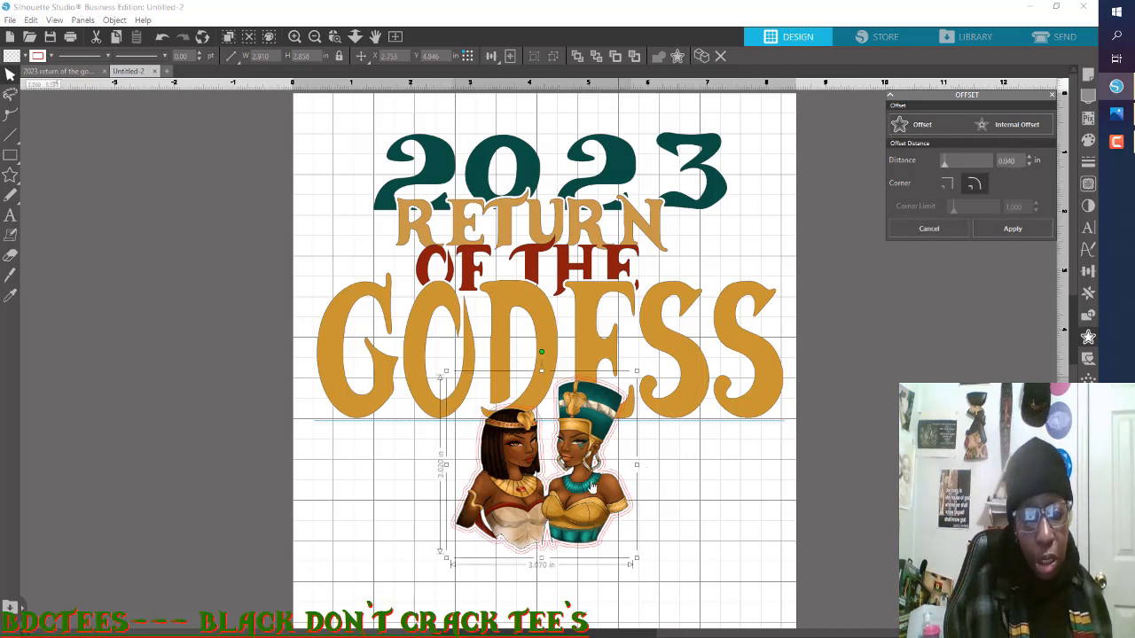
left_click(160, 40)
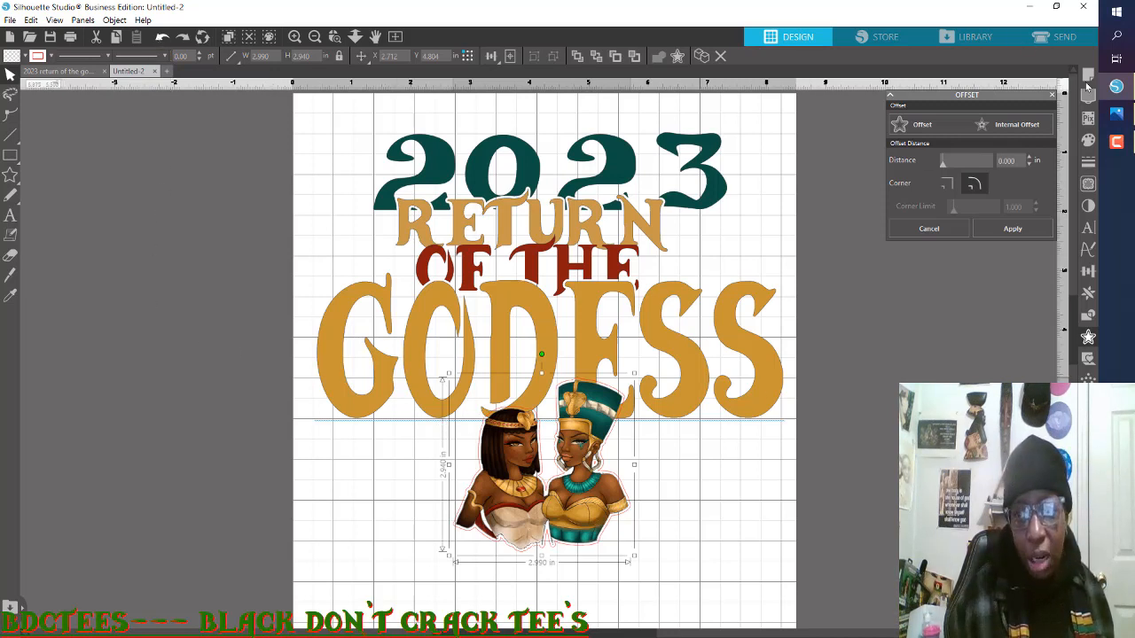
left_click(1089, 142)
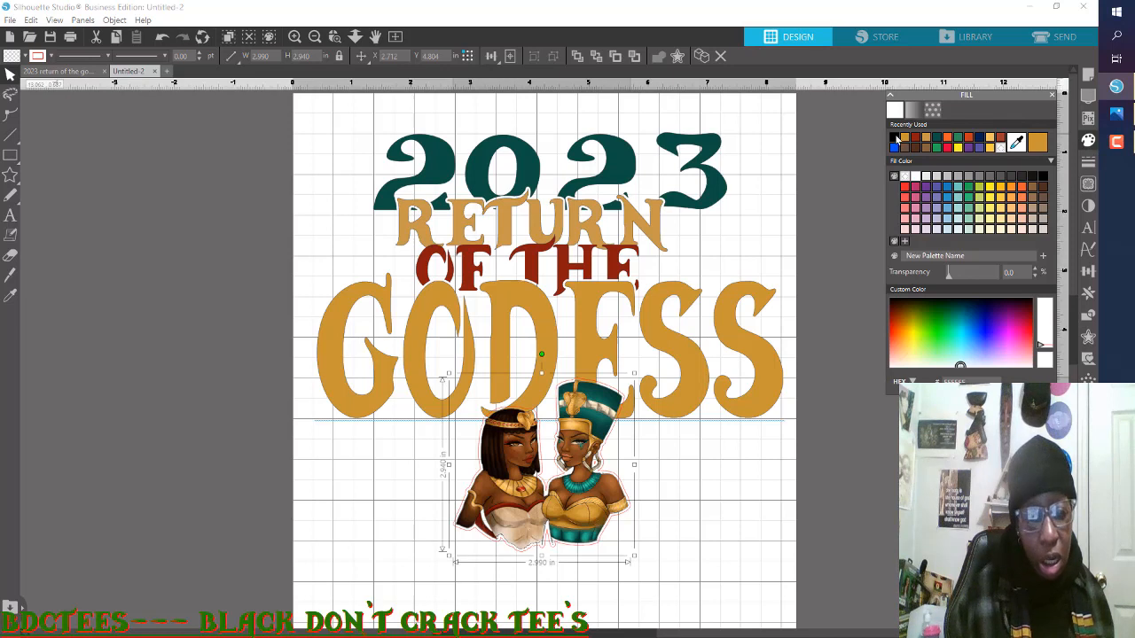
left_click(897, 140)
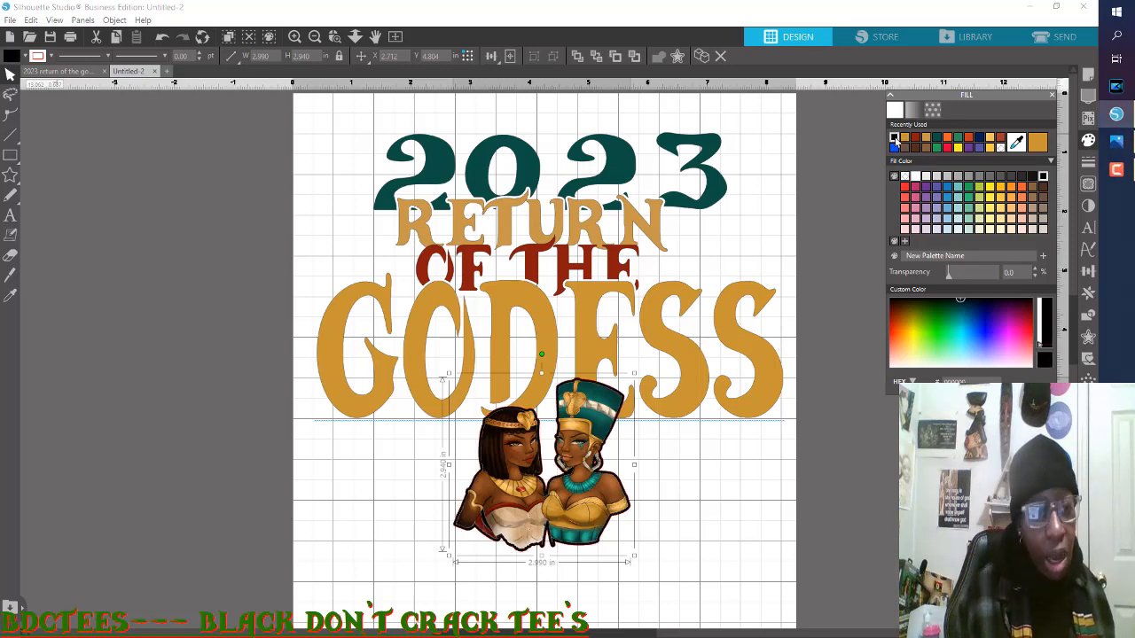
Step: Select the gold GODESS text by fill color together with the artwork's black offset, and subtract the offset from GODESS
left_click(270, 38)
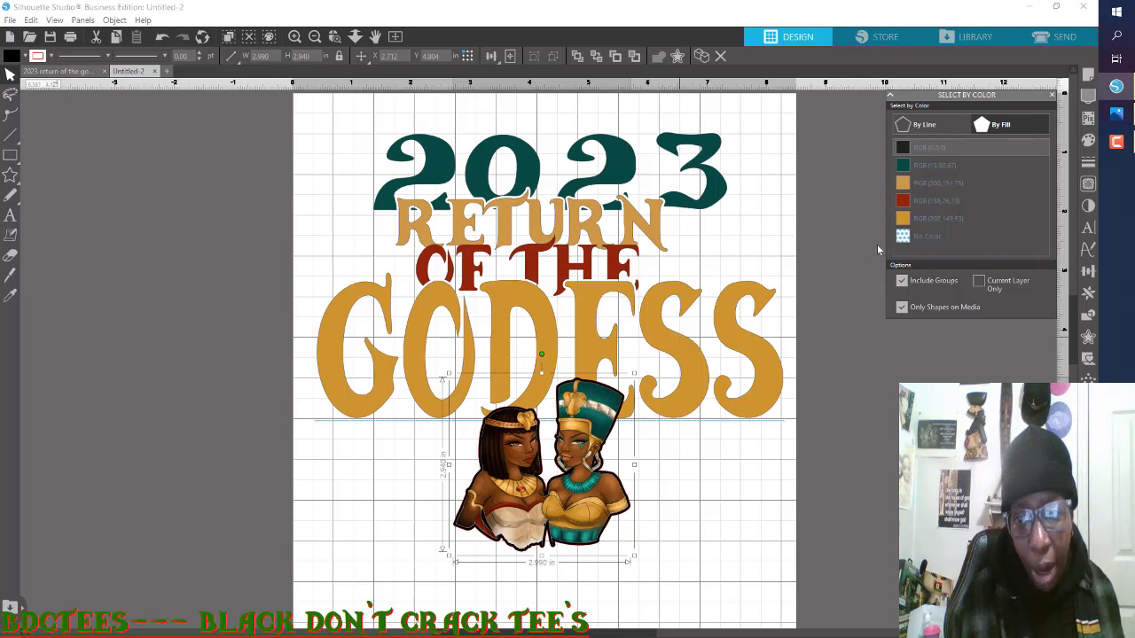
left_click(920, 224)
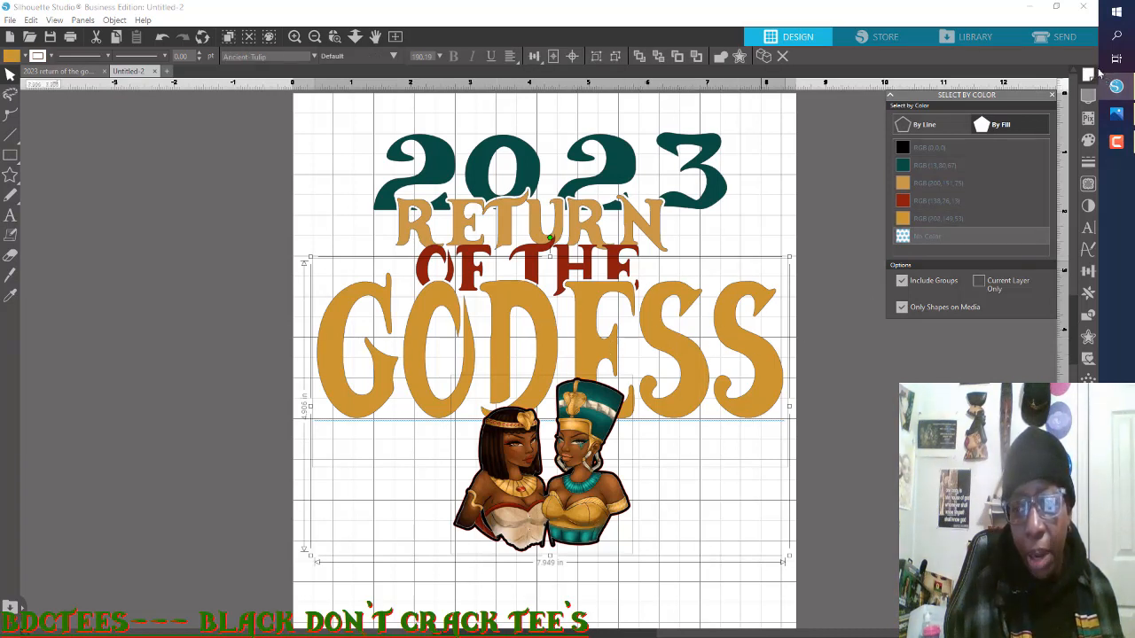
left_click(1087, 317)
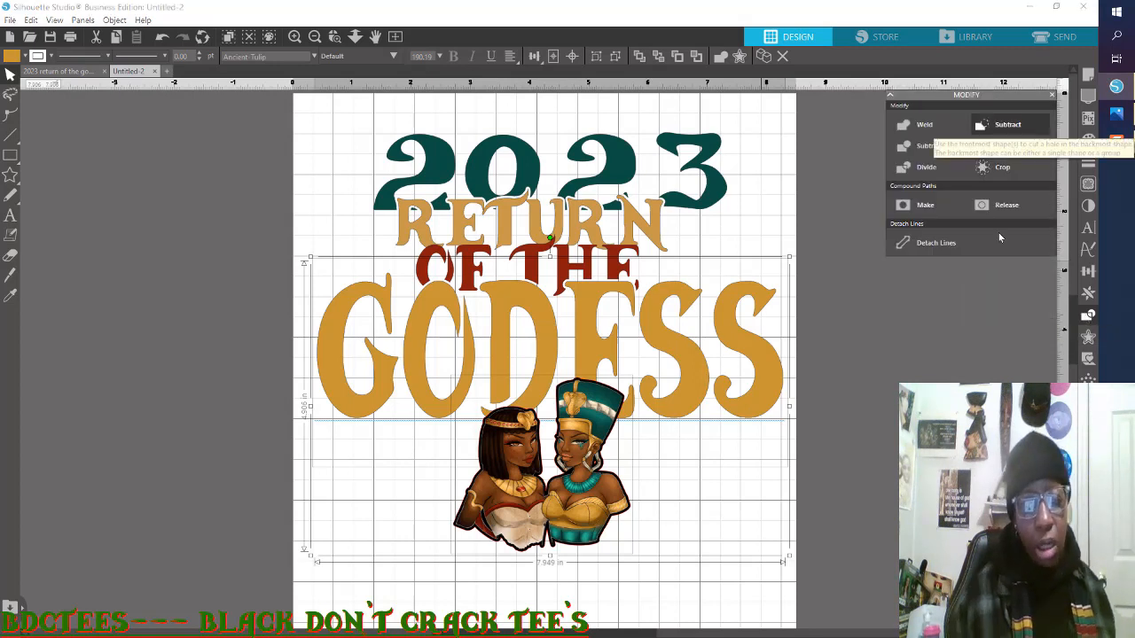
left_click(1006, 127)
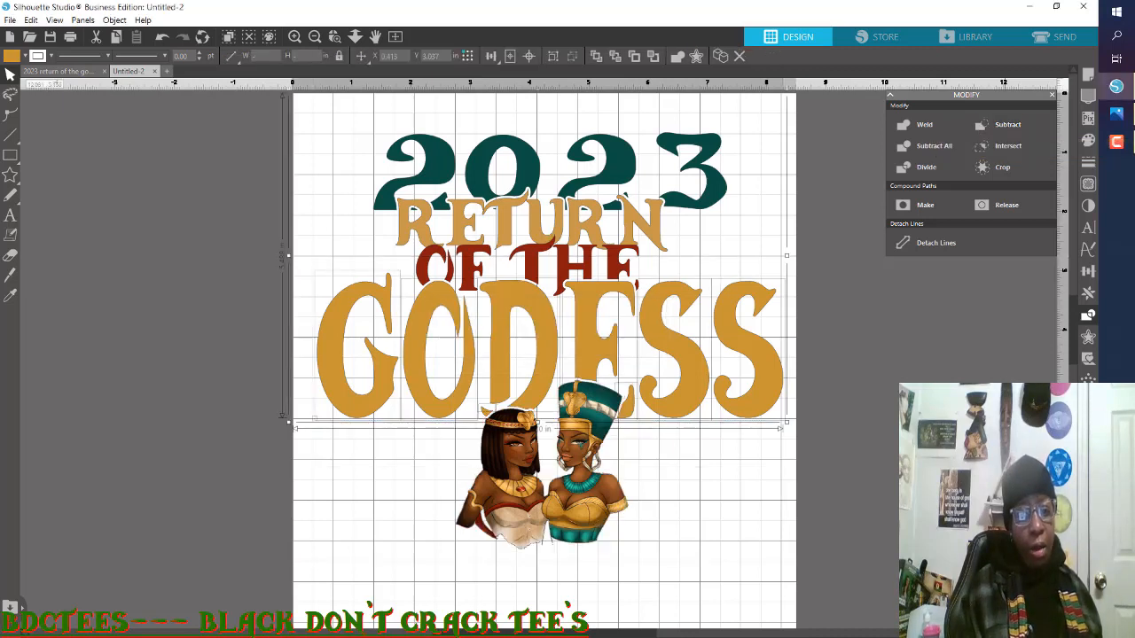
left_click(894, 427)
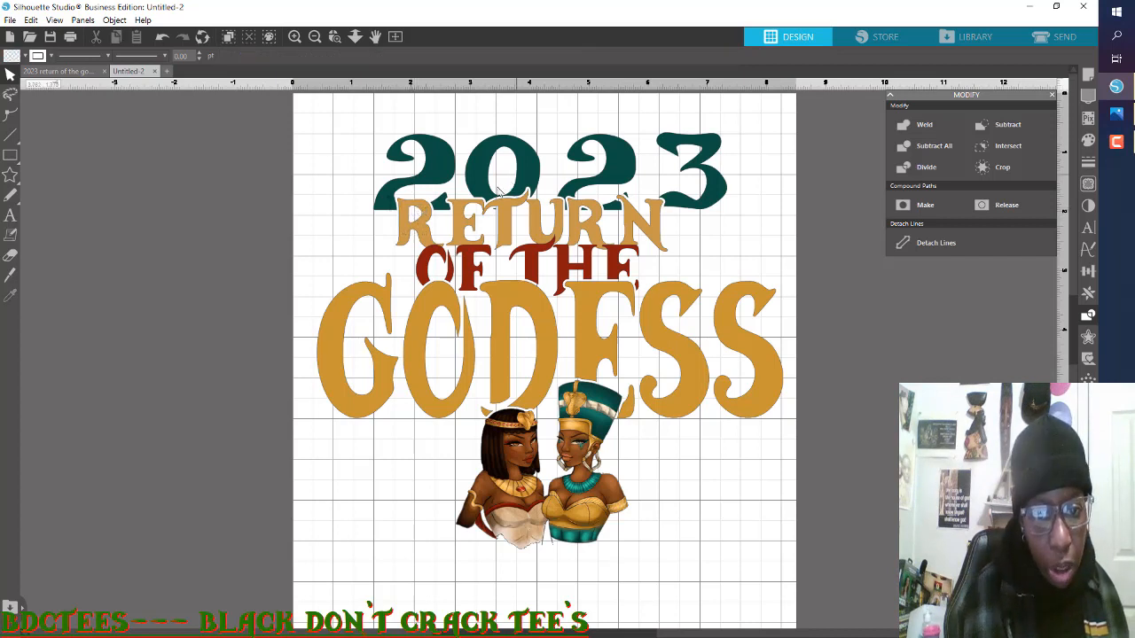
Step: Delete the small dark green leftover pieces of 2023 lying around the T and R of RETURN
left_click(498, 213)
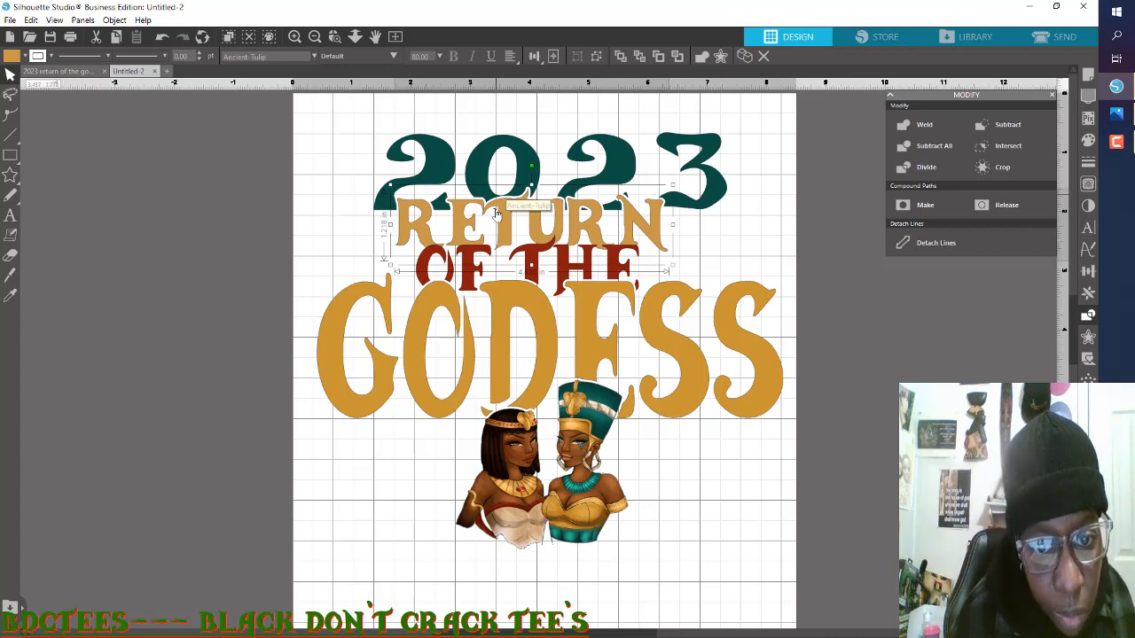
left_click(500, 216)
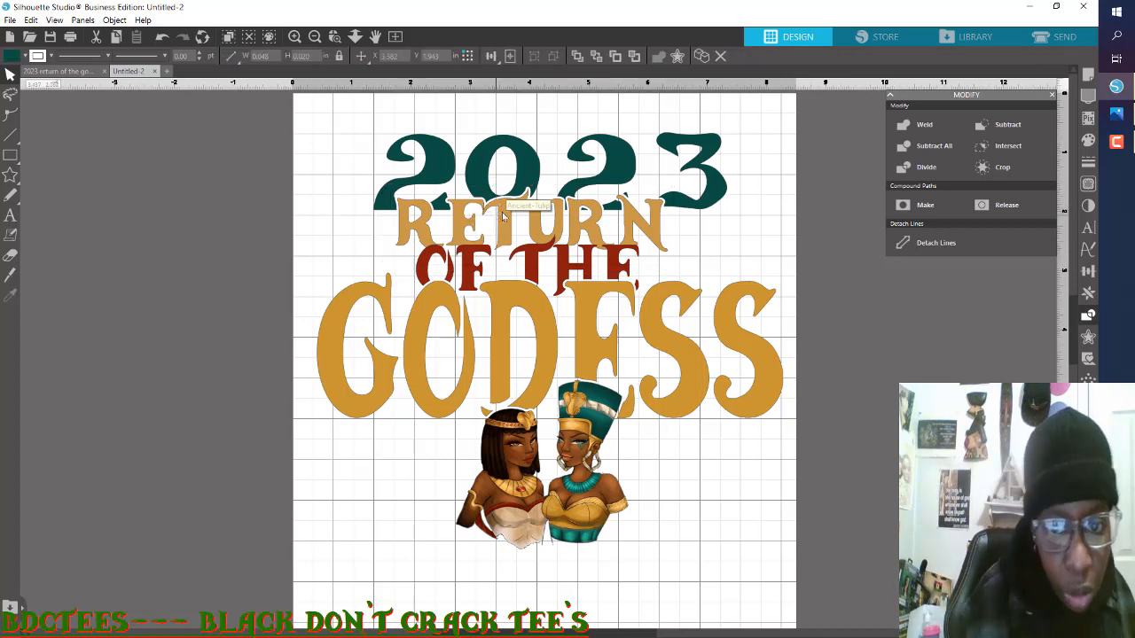
key("Delete")
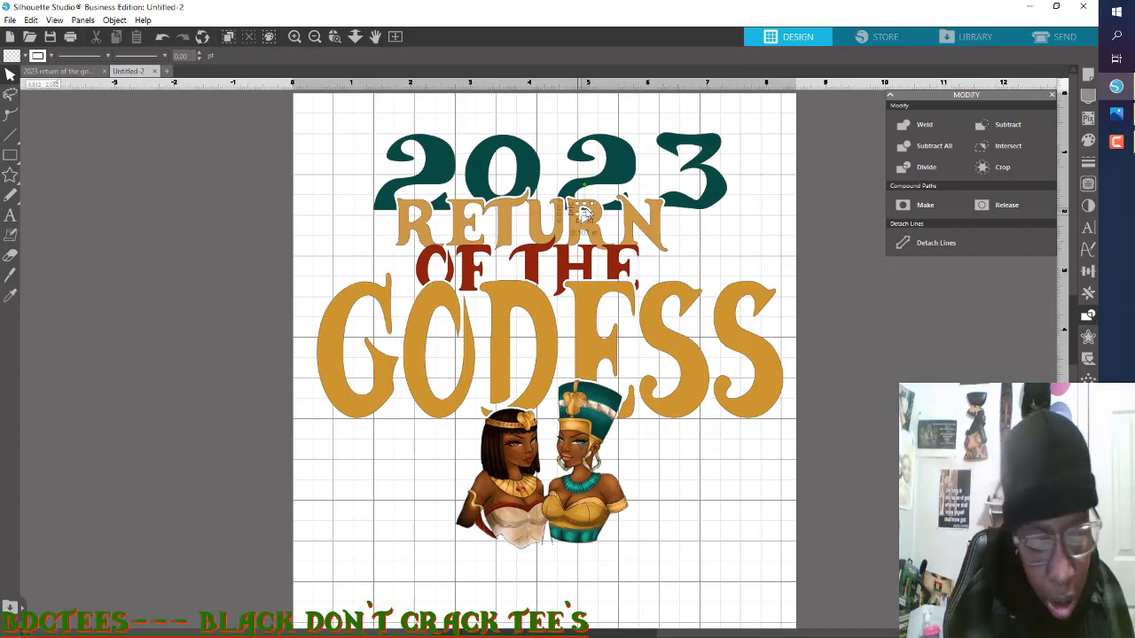
left_click(586, 213)
key("Delete")
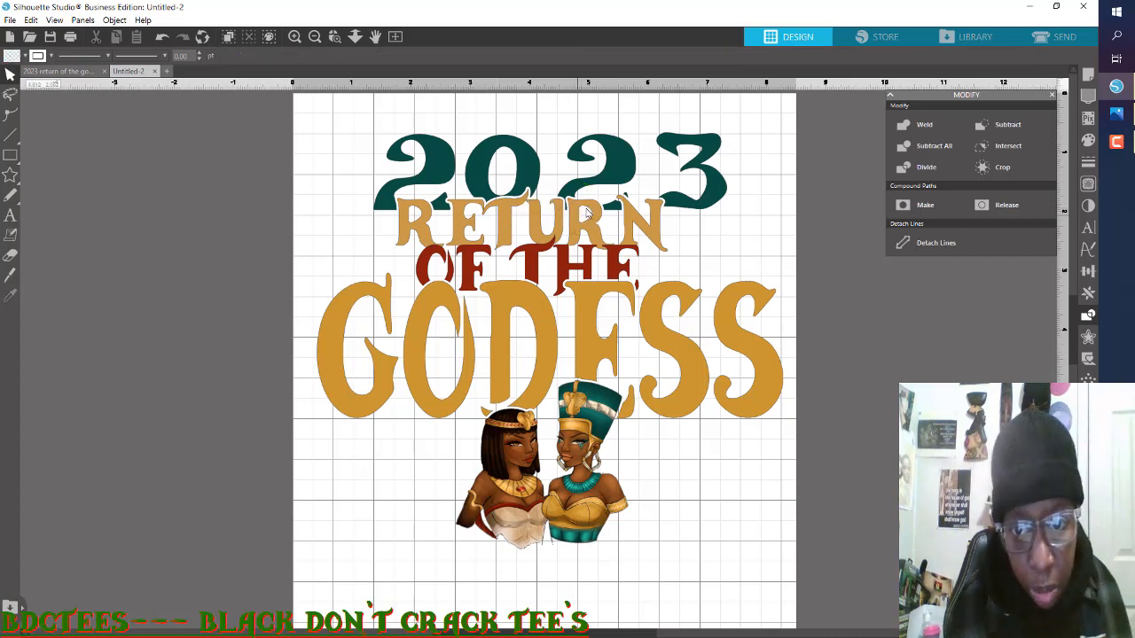